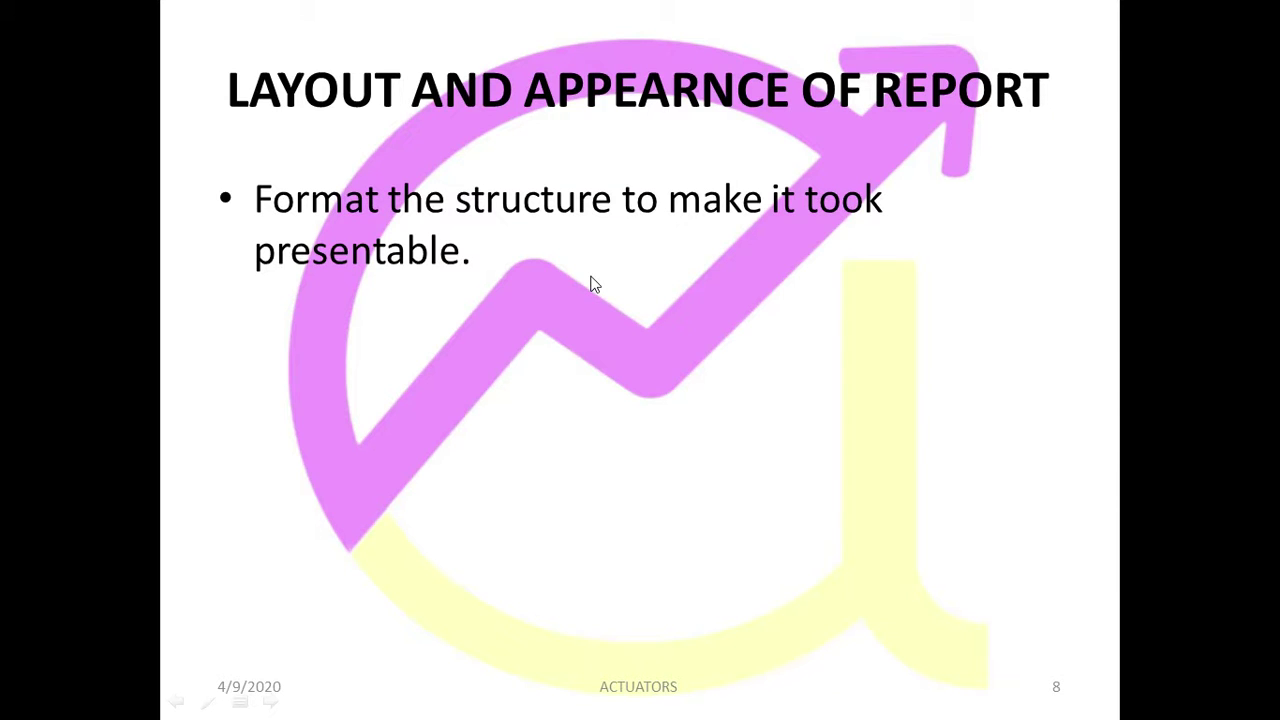
Step: Switch from the PowerPoint slideshow to the Excel workbook window
key(alt+Tab)
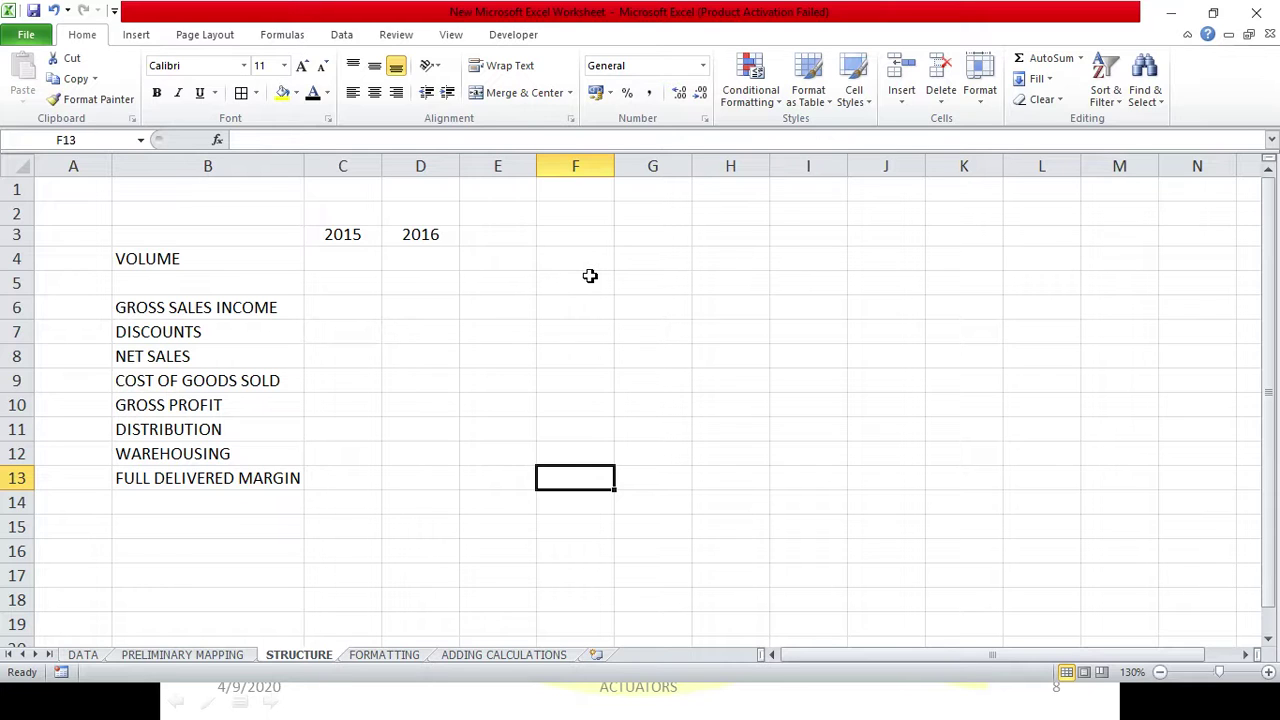
click(242, 240)
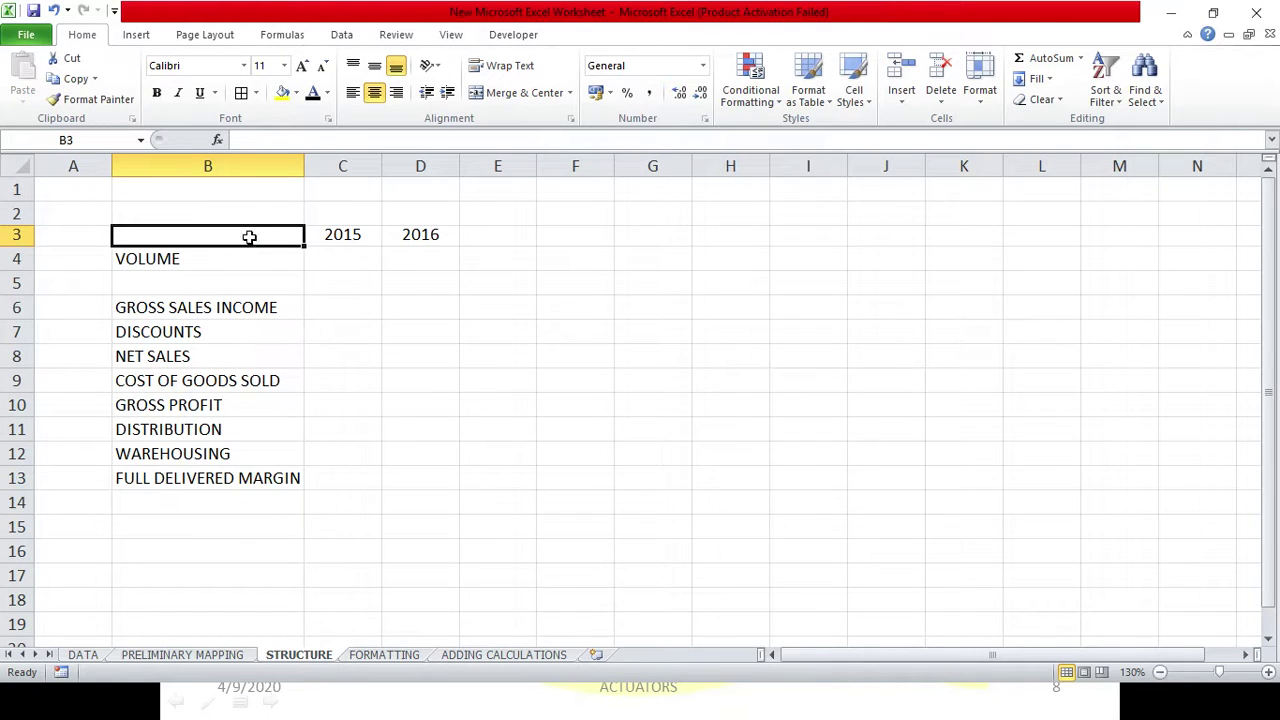
click(190, 655)
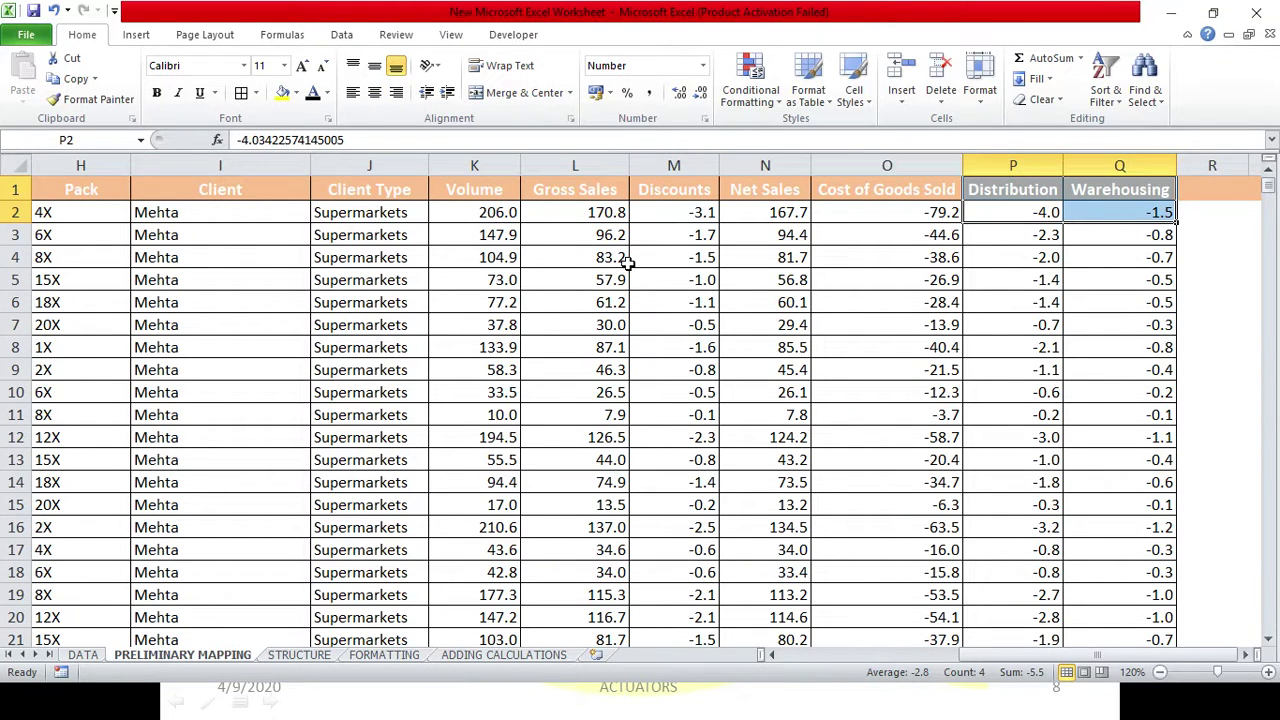
click(607, 226)
click(754, 236)
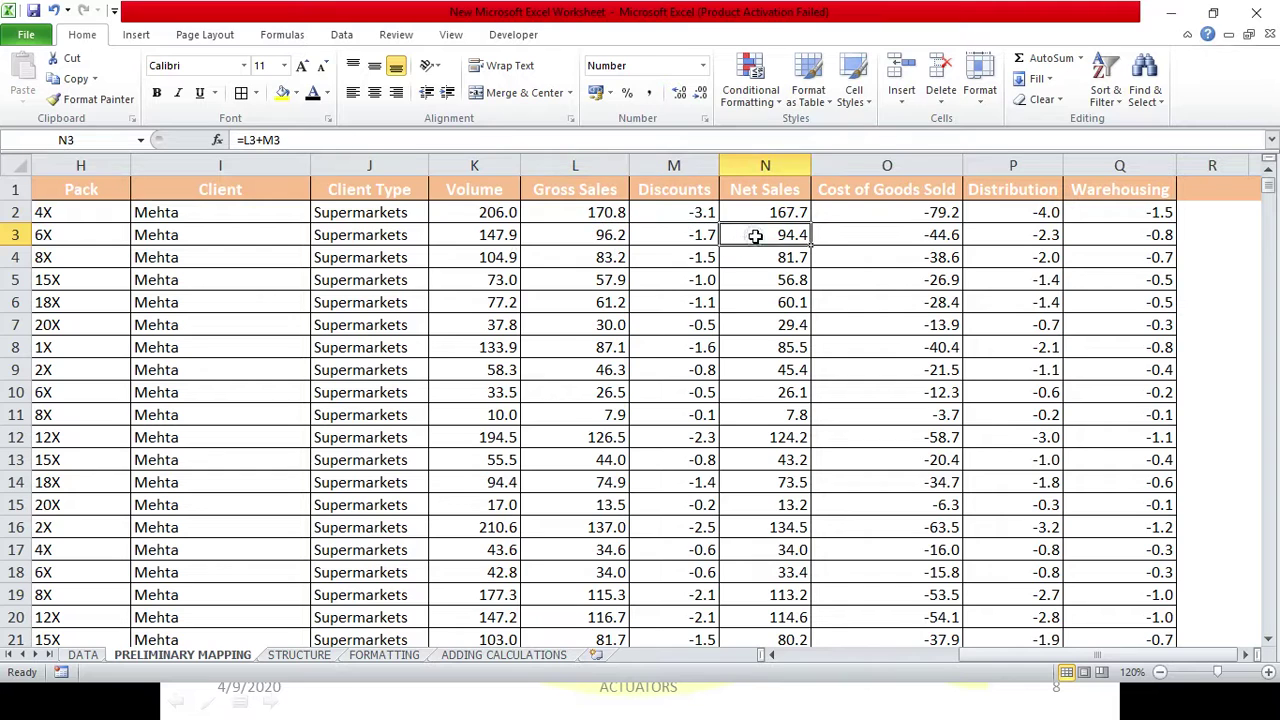
click(887, 230)
click(1012, 232)
click(1106, 231)
click(1050, 214)
click(292, 655)
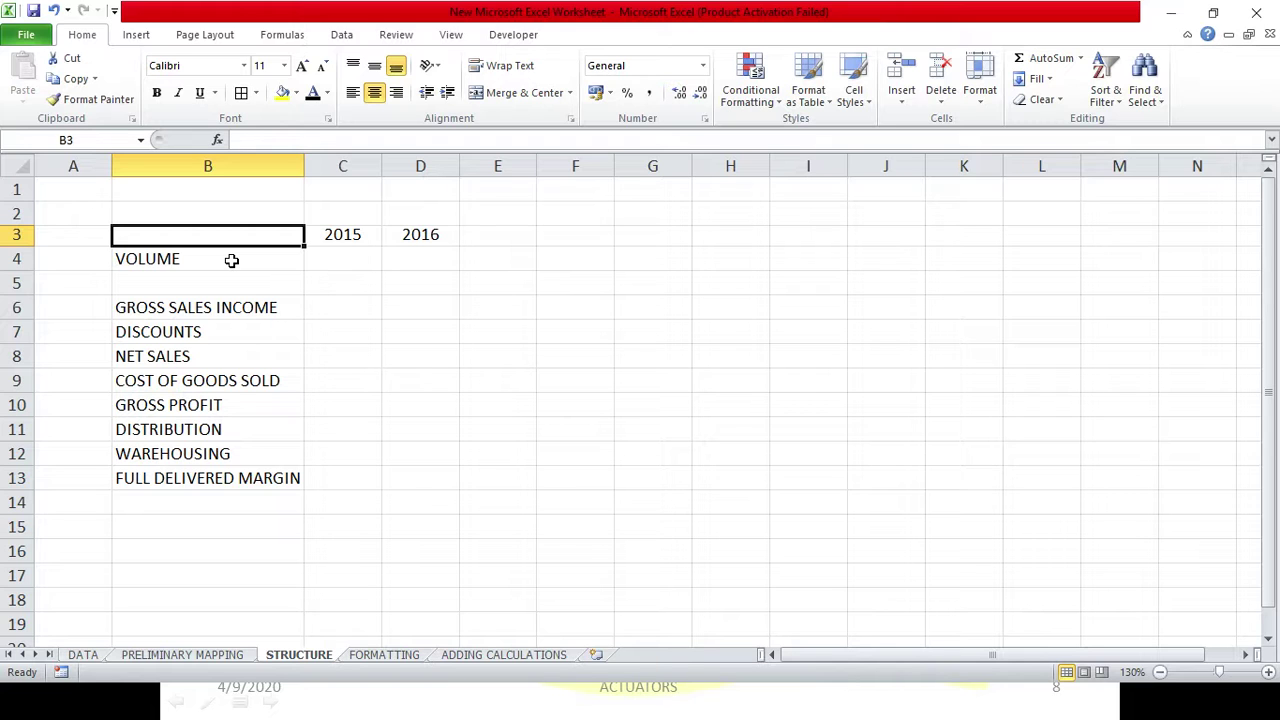
Step: Enter the units heading 'INR IN 000s' in B3 and left-align it
text(INR IN 000)
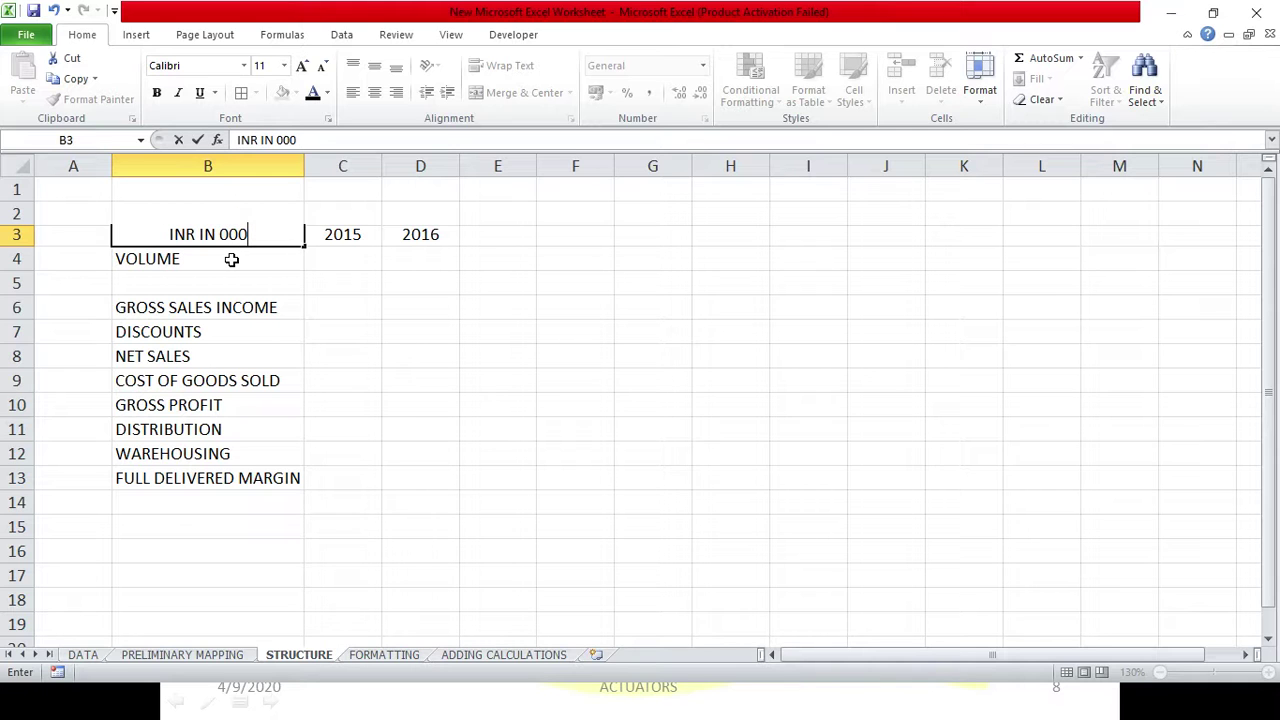
text(s)
click(488, 290)
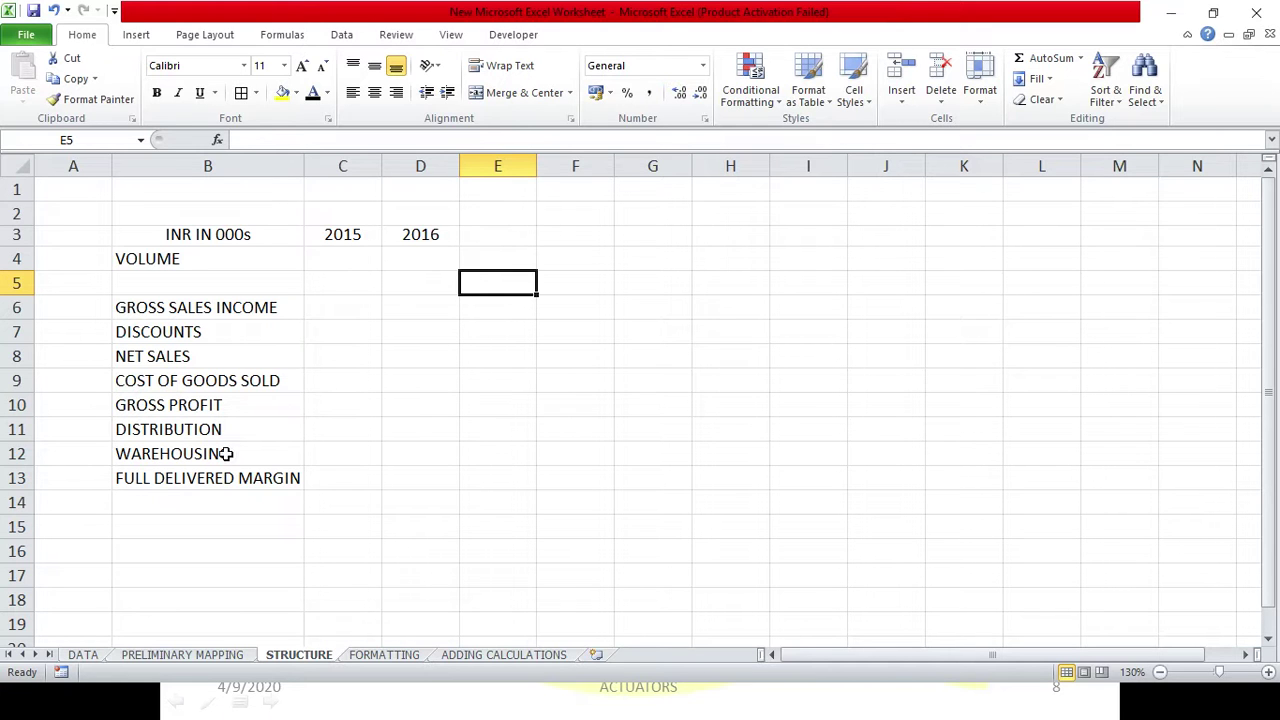
click(251, 236)
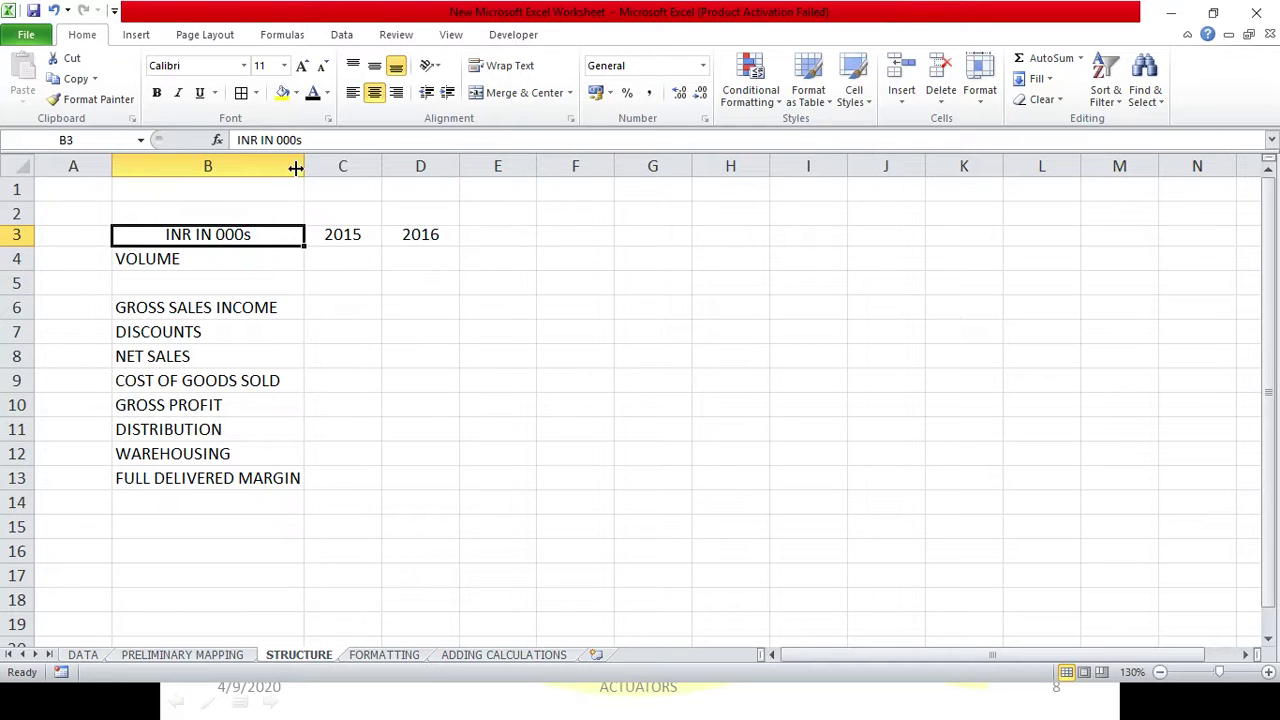
click(352, 92)
drag(340, 258, 451, 471)
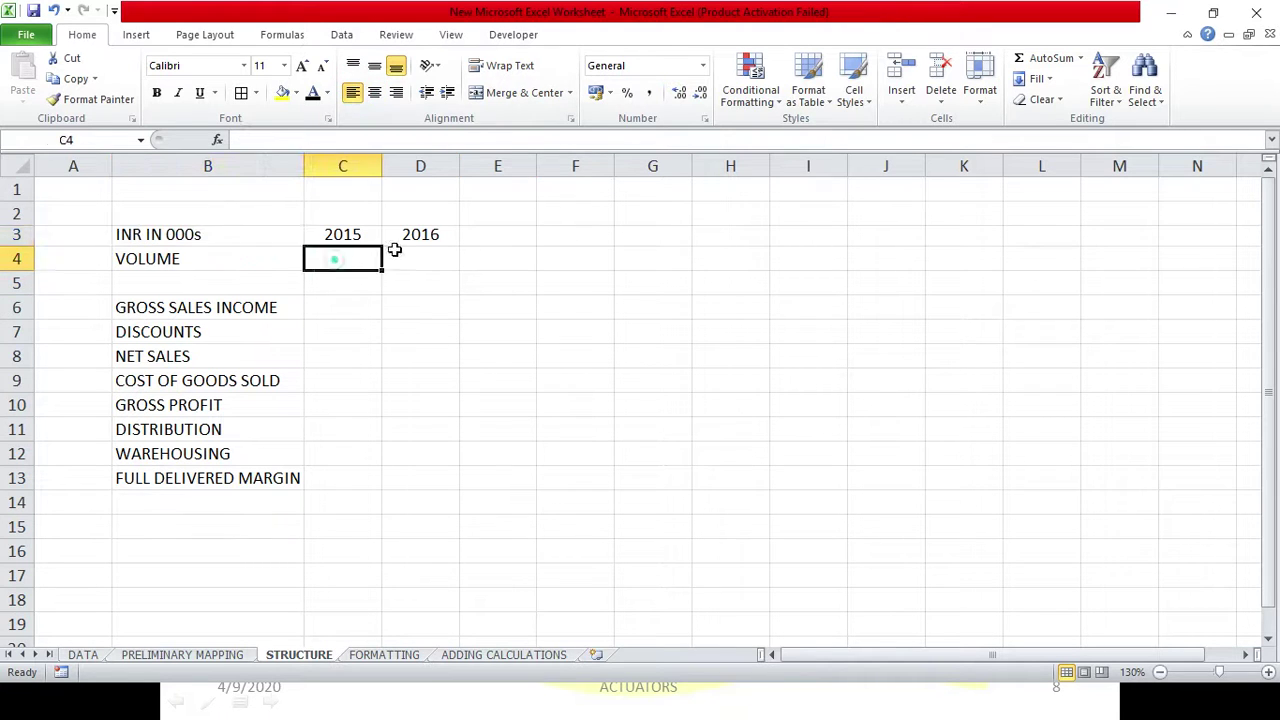
click(453, 470)
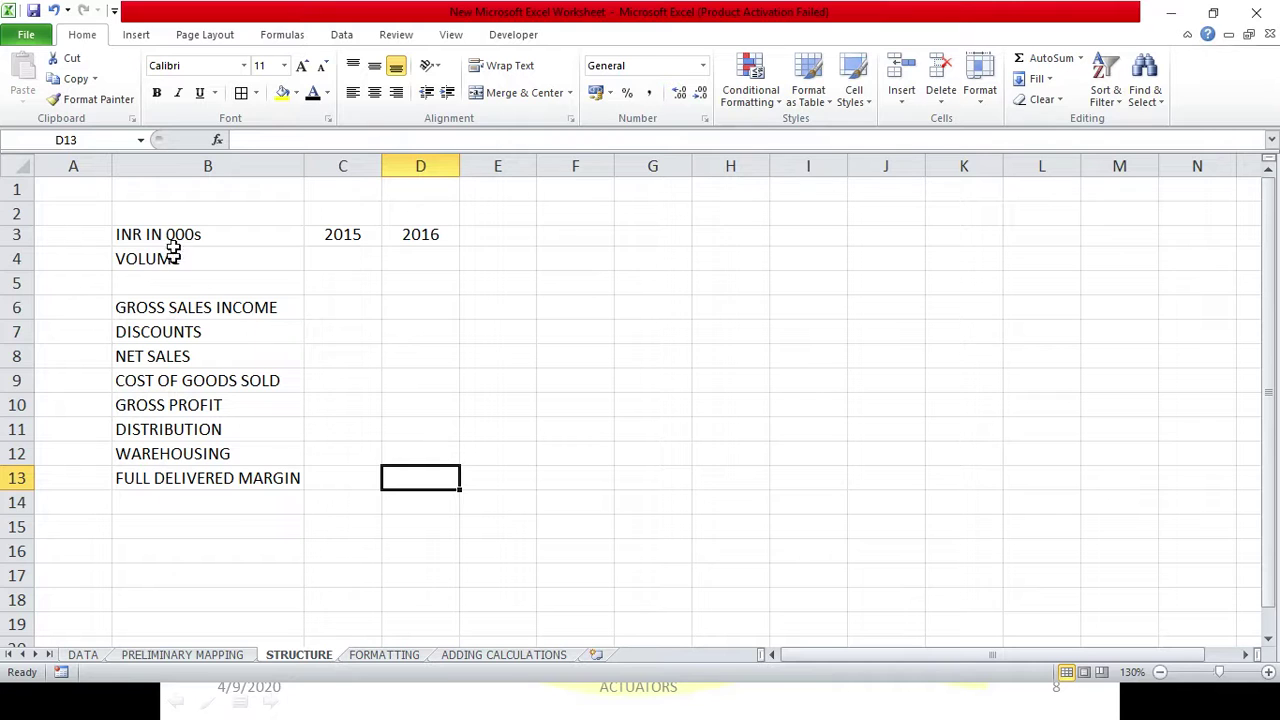
Step: Narrow column A to a 1.86 margin and raise row 3 to about 24.75
drag(17, 246, 17, 247)
drag(110, 166, 66, 168)
drag(8, 249, 26, 260)
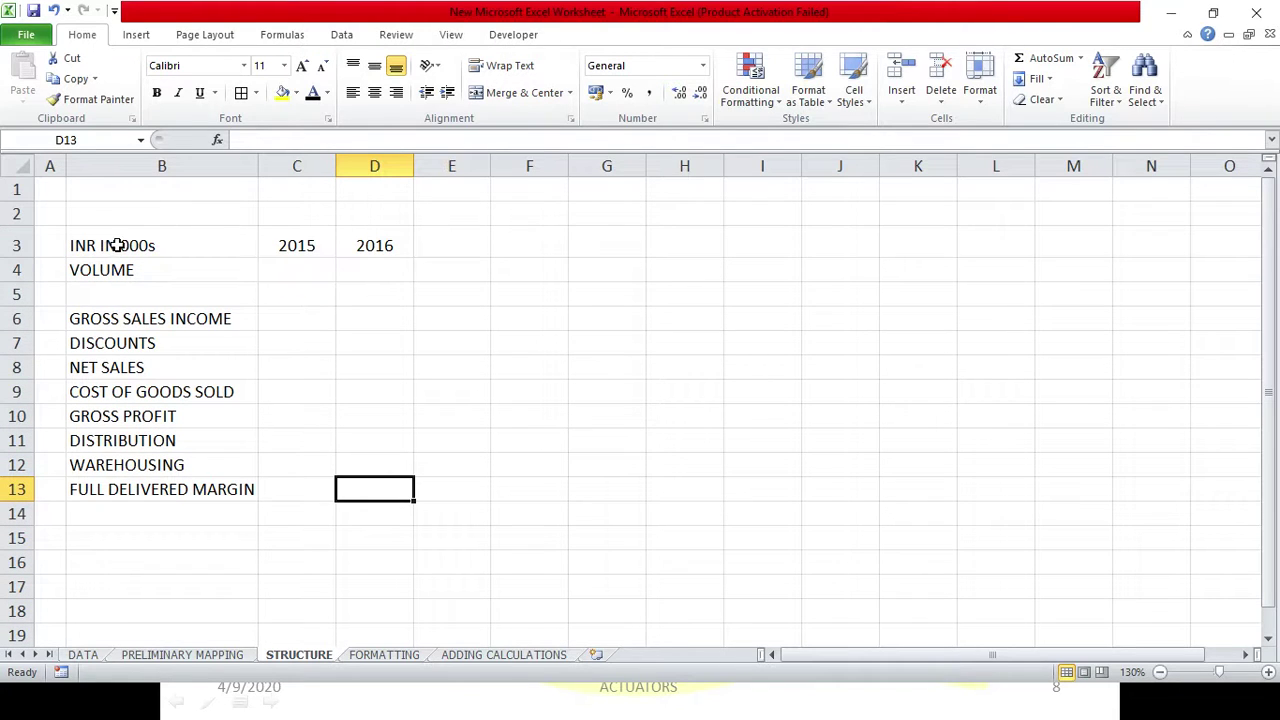
drag(26, 258, 26, 266)
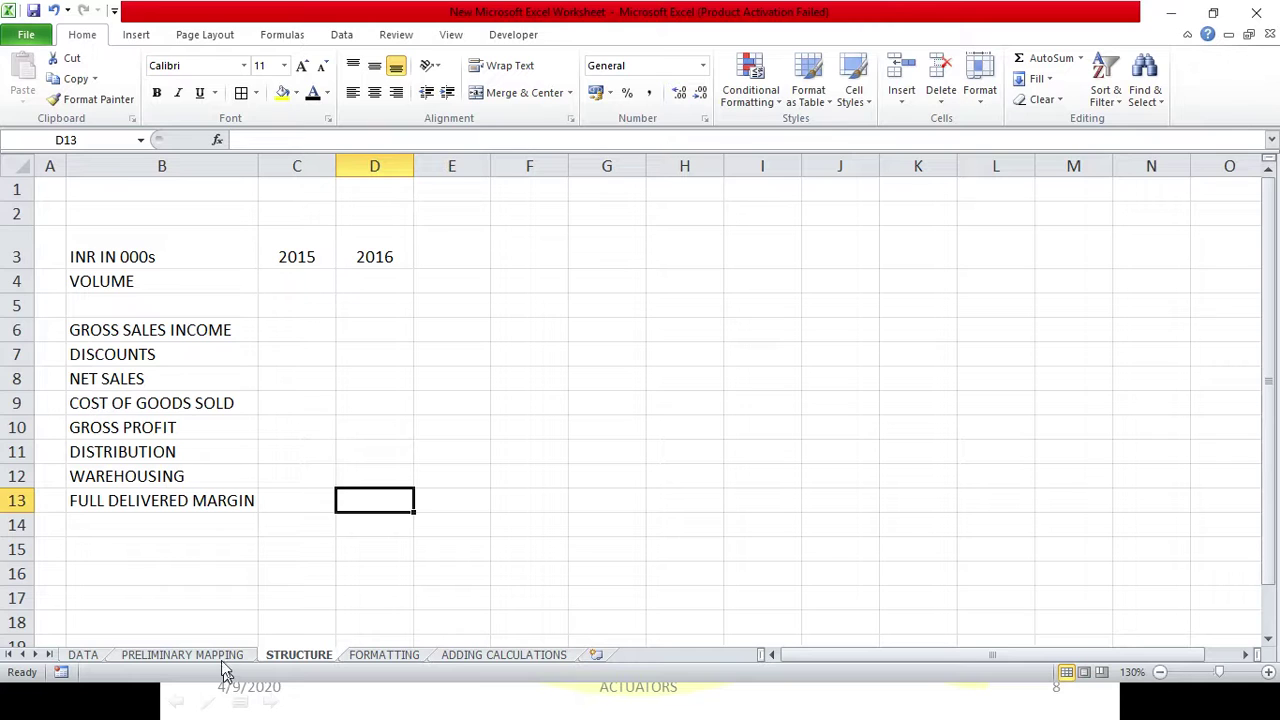
click(542, 258)
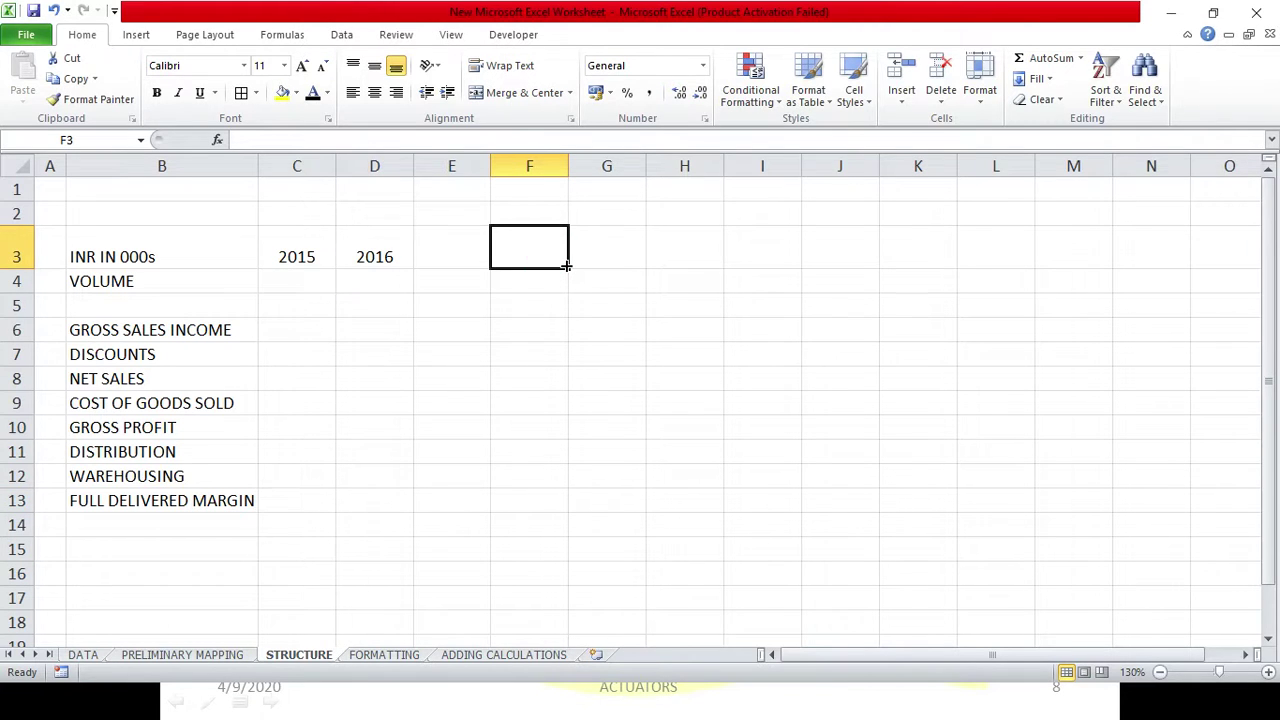
Step: Enter the variance header 'VAR. ABS. 16 vs 15' in cell F3
text(VAR)
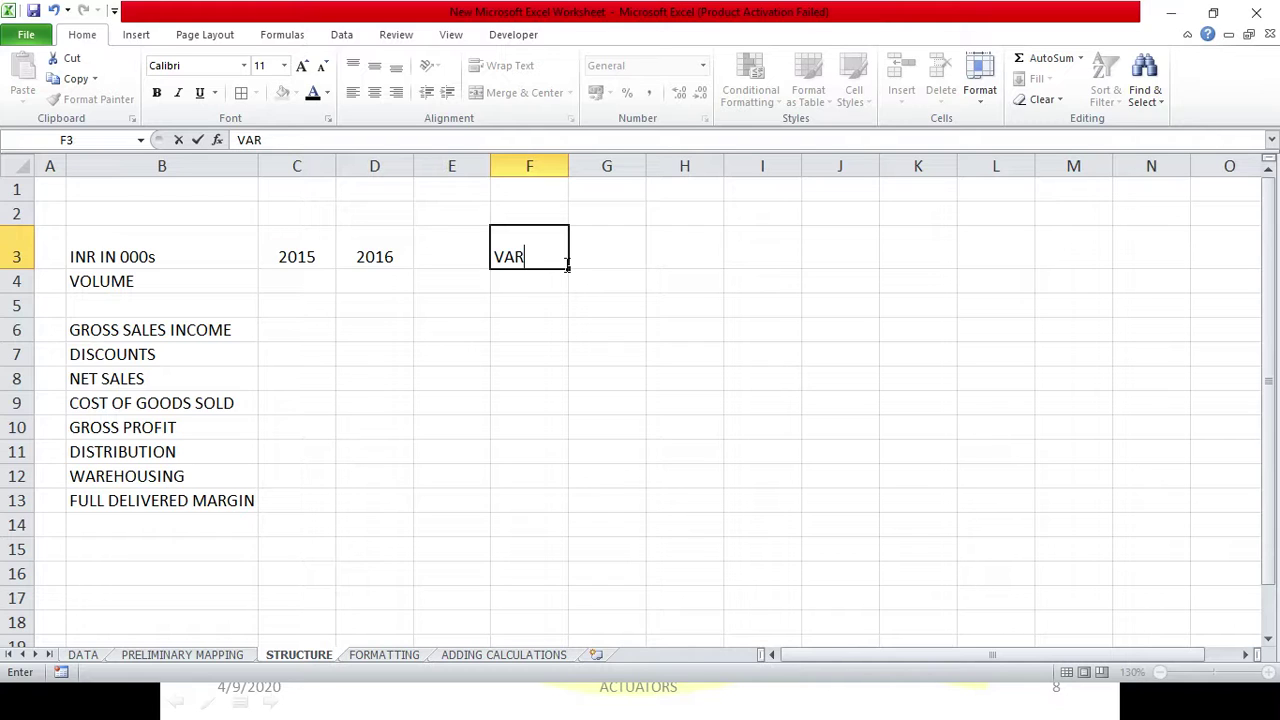
text(. ABS.)
click(480, 303)
click(540, 263)
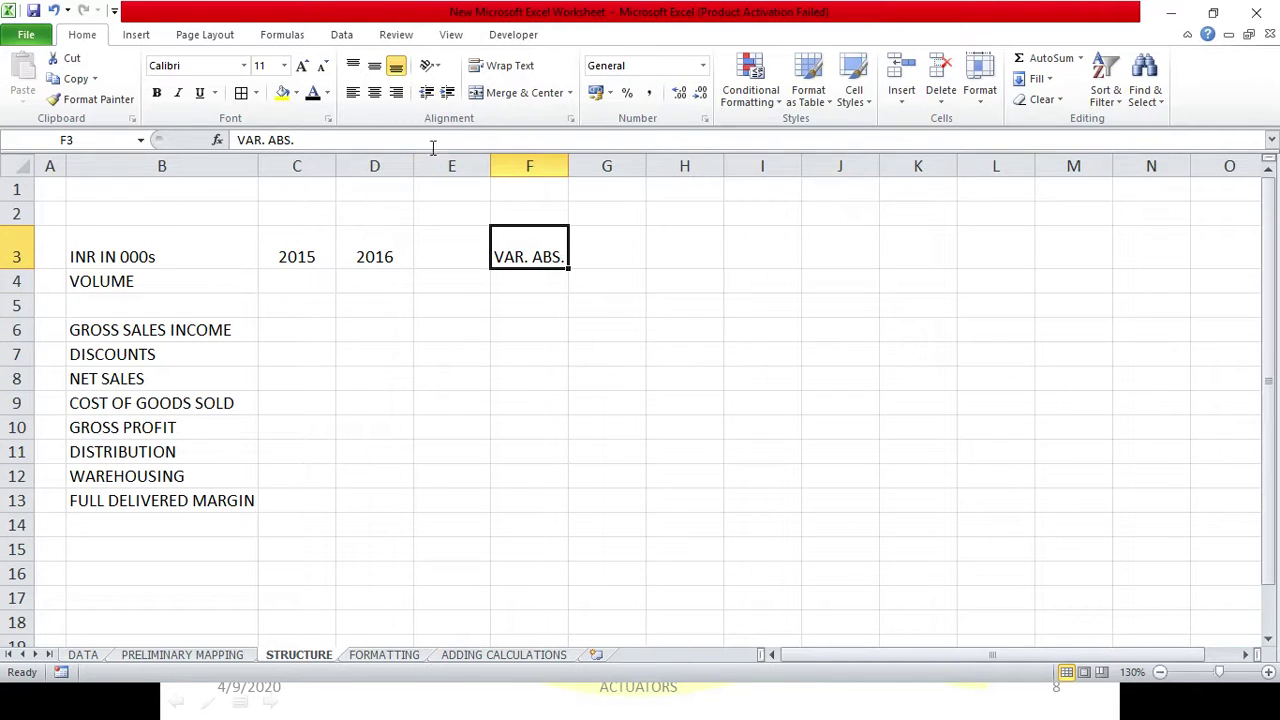
double_click(563, 260)
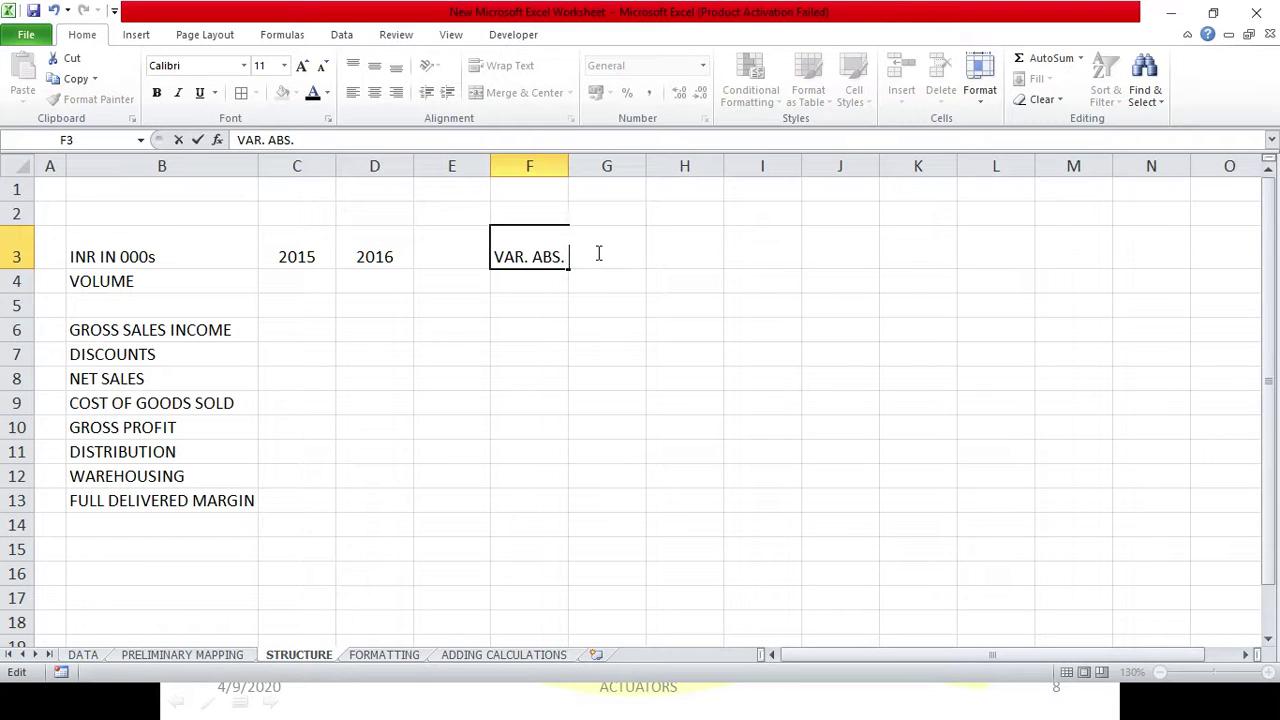
text(16 vs 15)
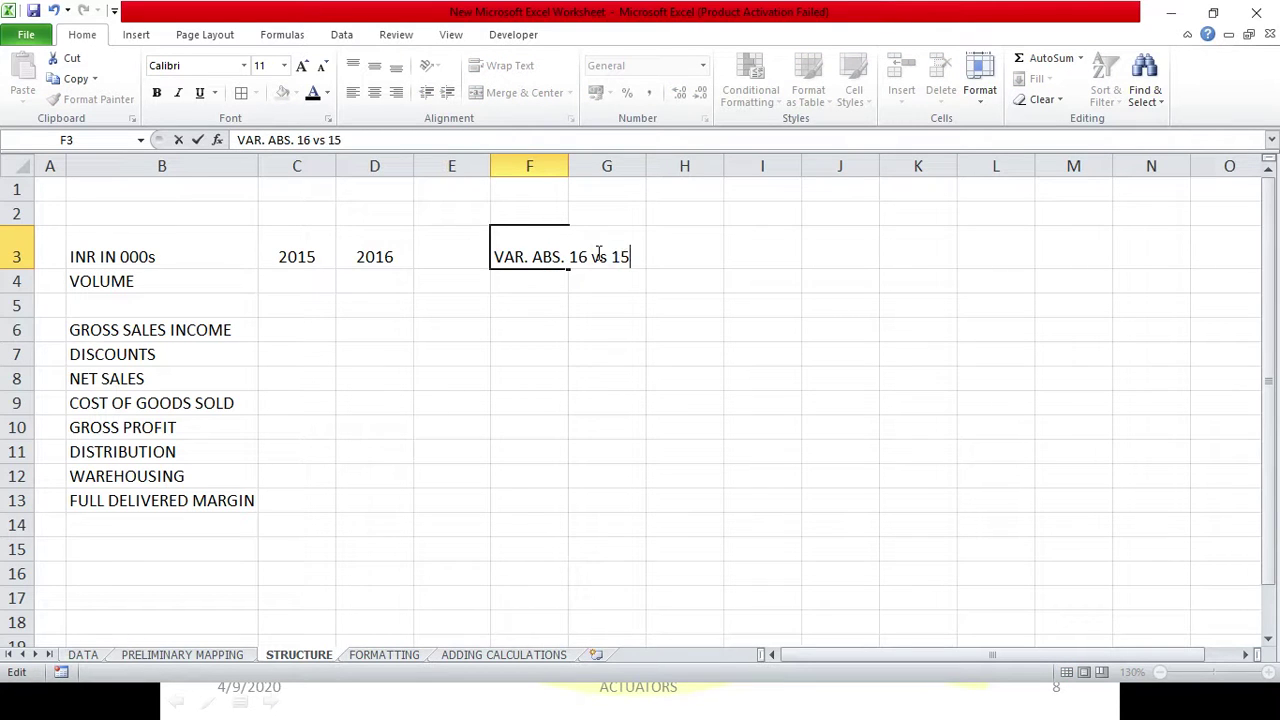
key(Return)
Step: Centre and wrap the F3 header, and make row 3 tall enough to fit it
click(556, 245)
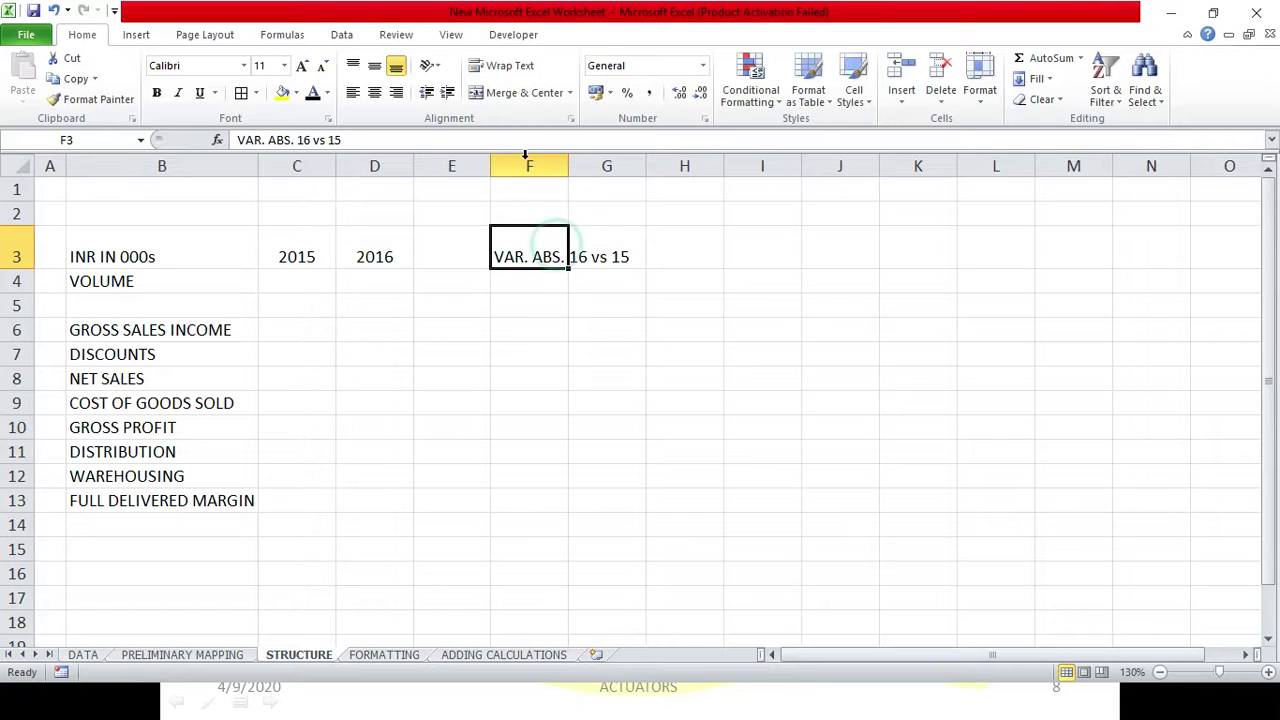
click(540, 94)
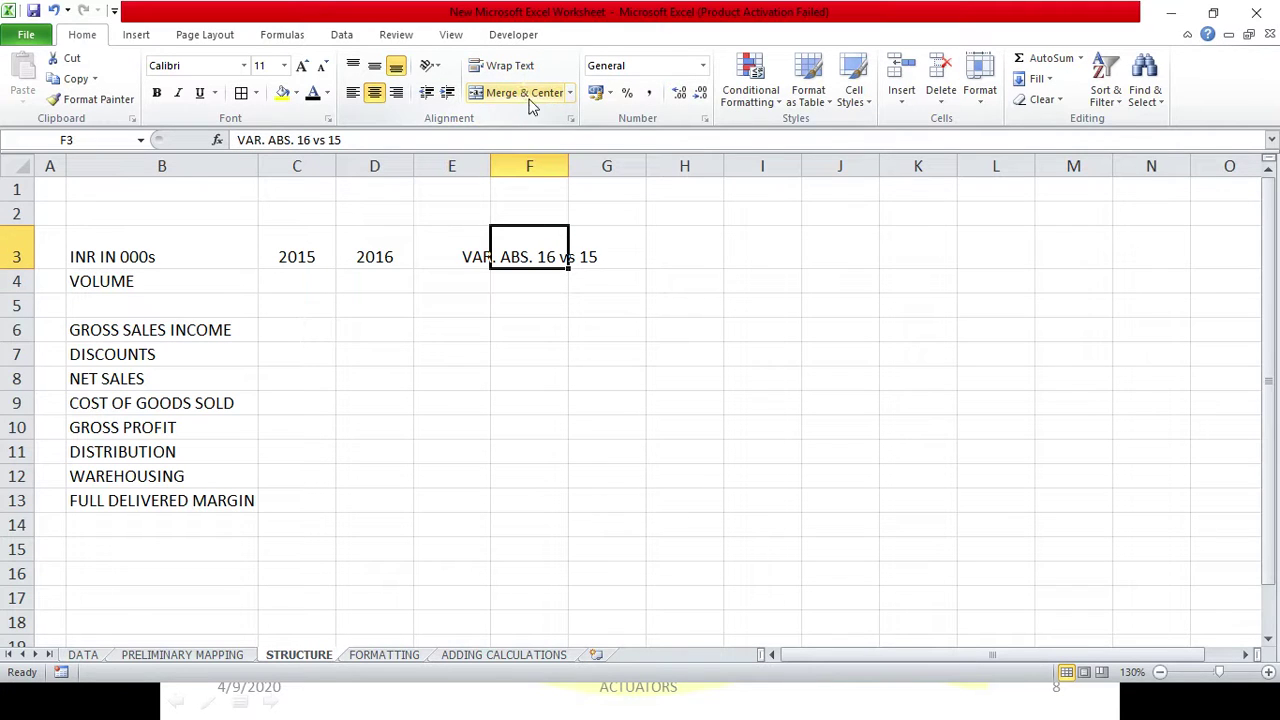
click(508, 64)
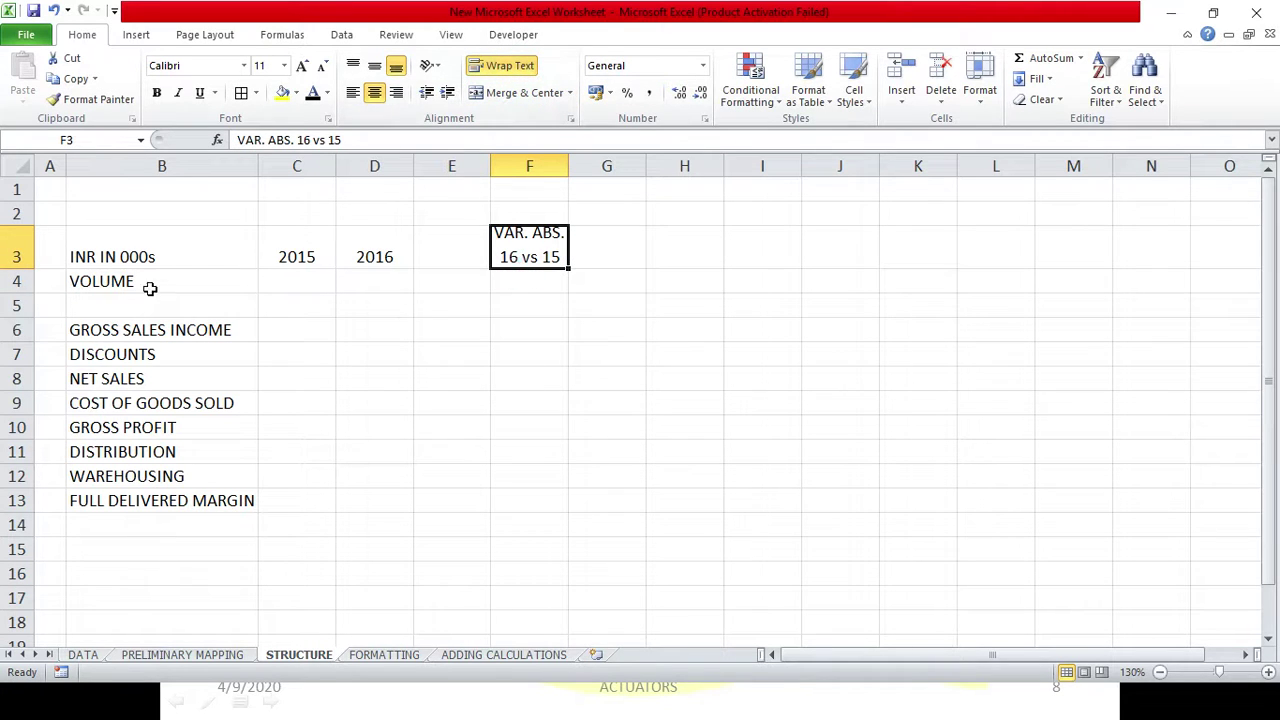
drag(22, 269, 22, 275)
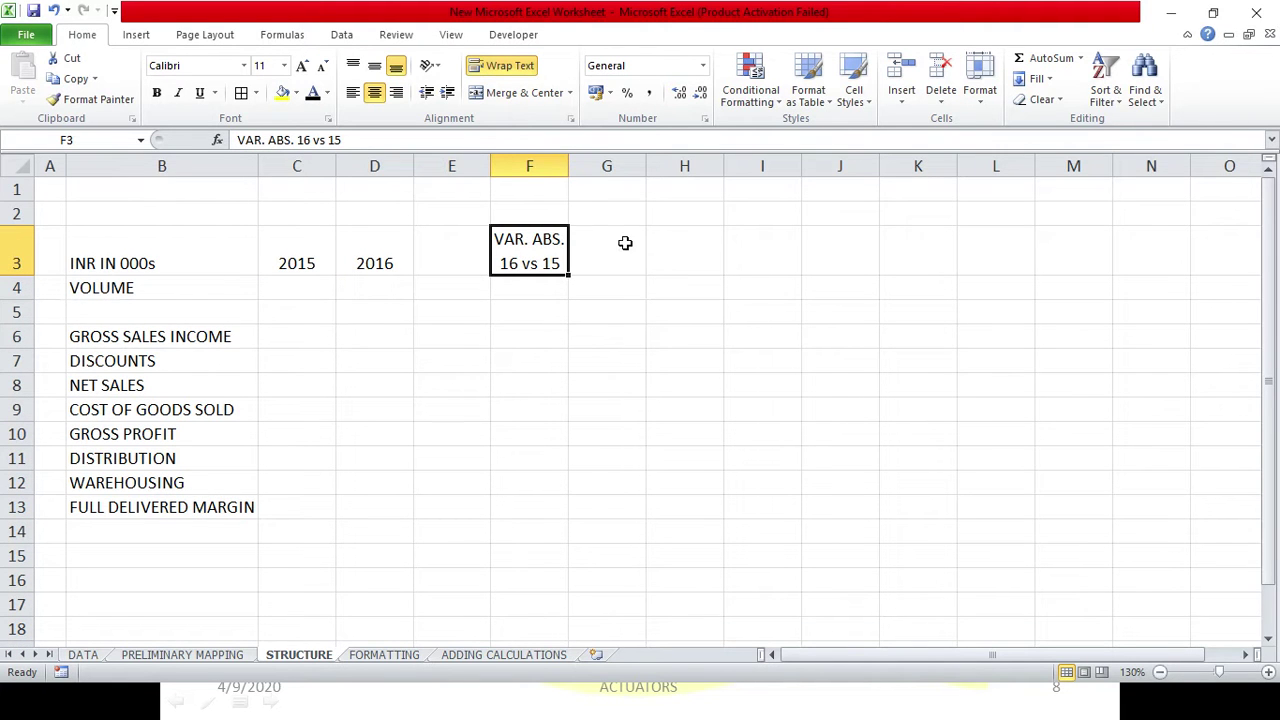
click(587, 257)
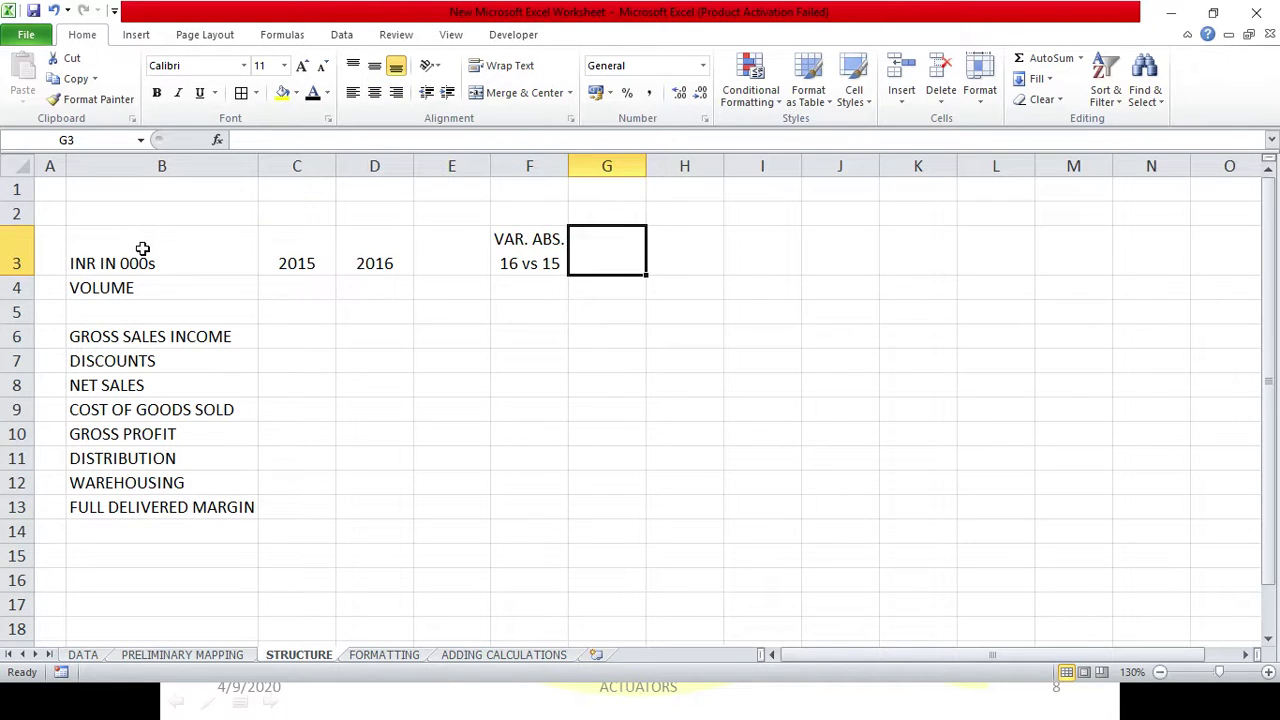
Step: Relabel the C3 header as '2015 (Actual)'
drag(143, 251, 360, 232)
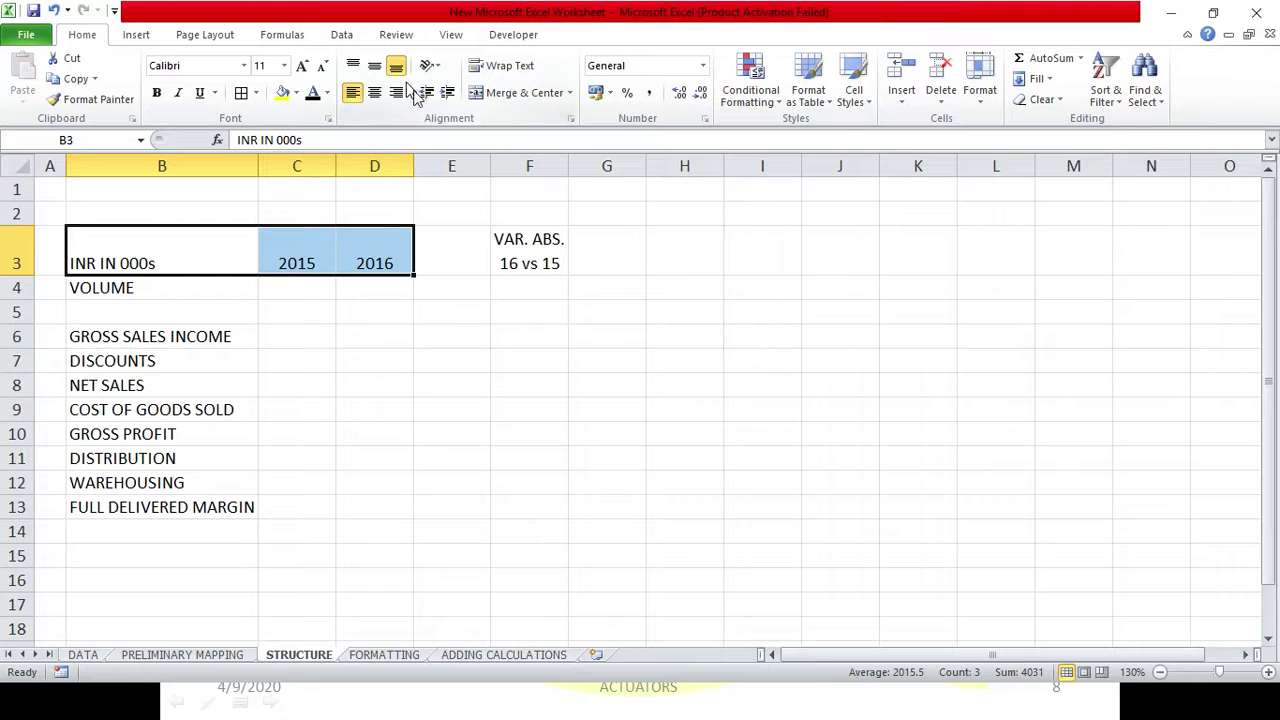
click(318, 255)
click(280, 142)
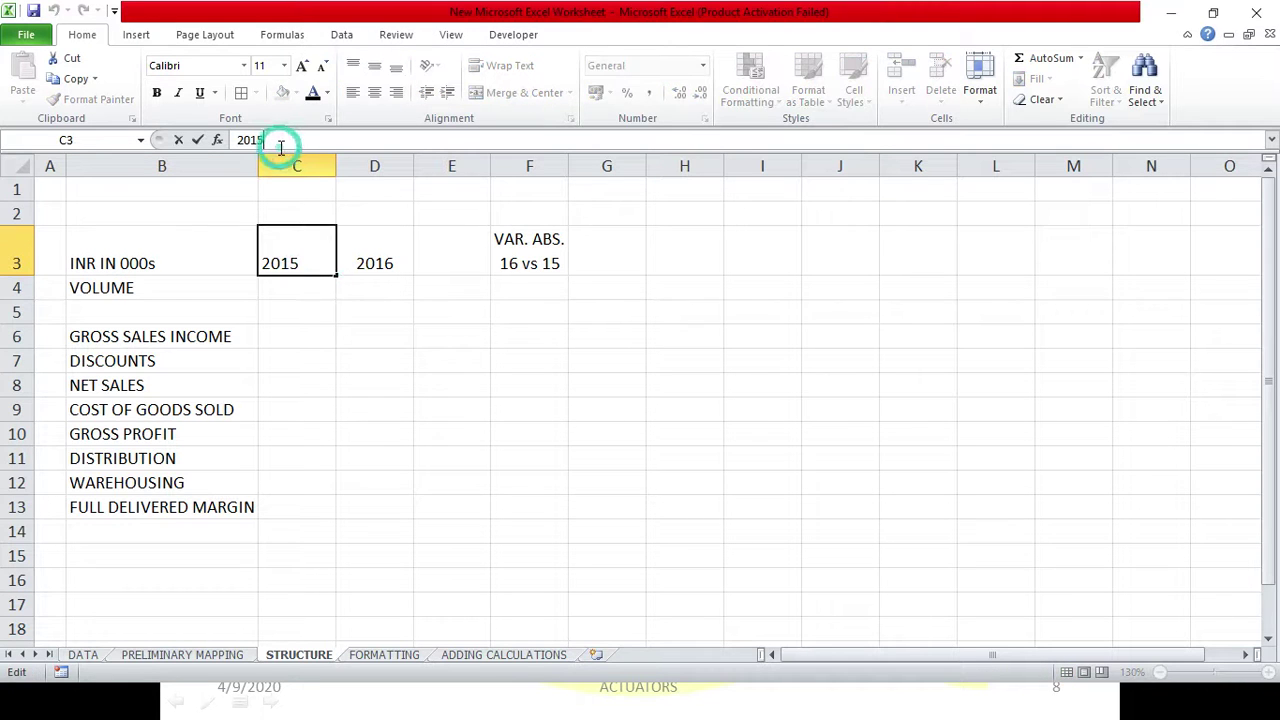
text(a)
key(BackSpace)
key(BackSpace)
text(Act)
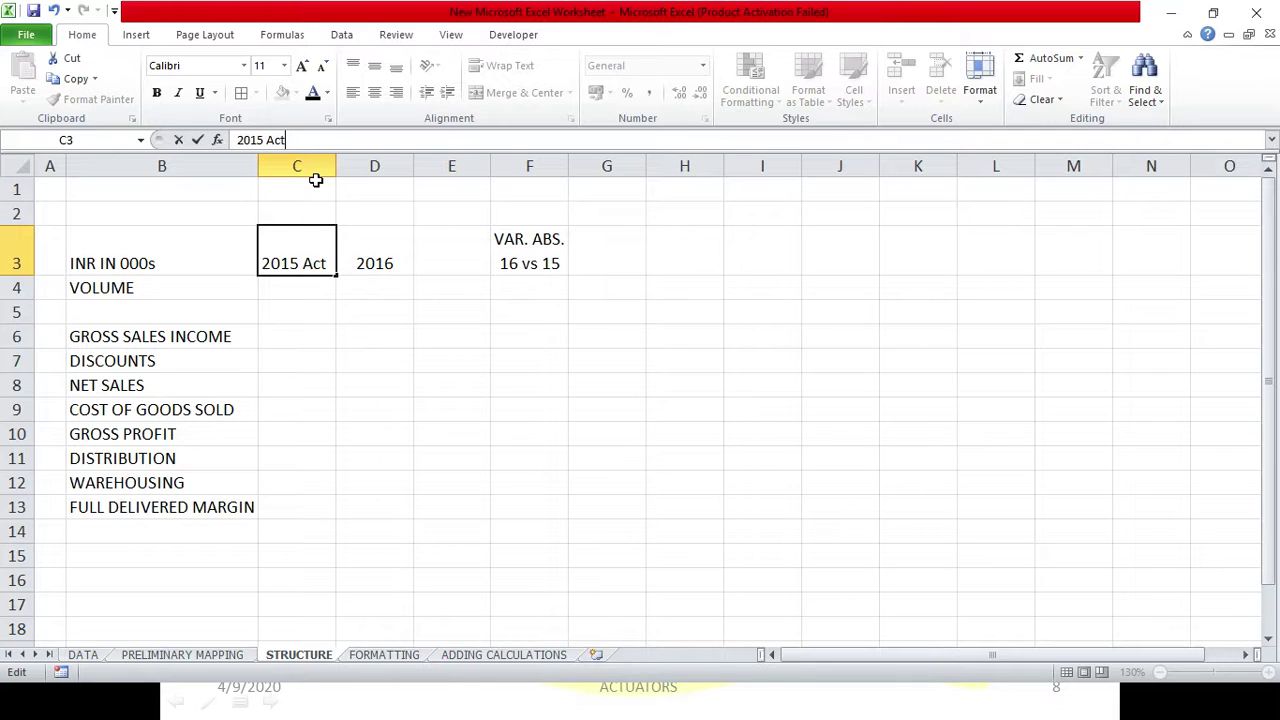
text(.UAL)
key(BackSpace)
key(BackSpace)
key(BackSpace)
key(BackSpace)
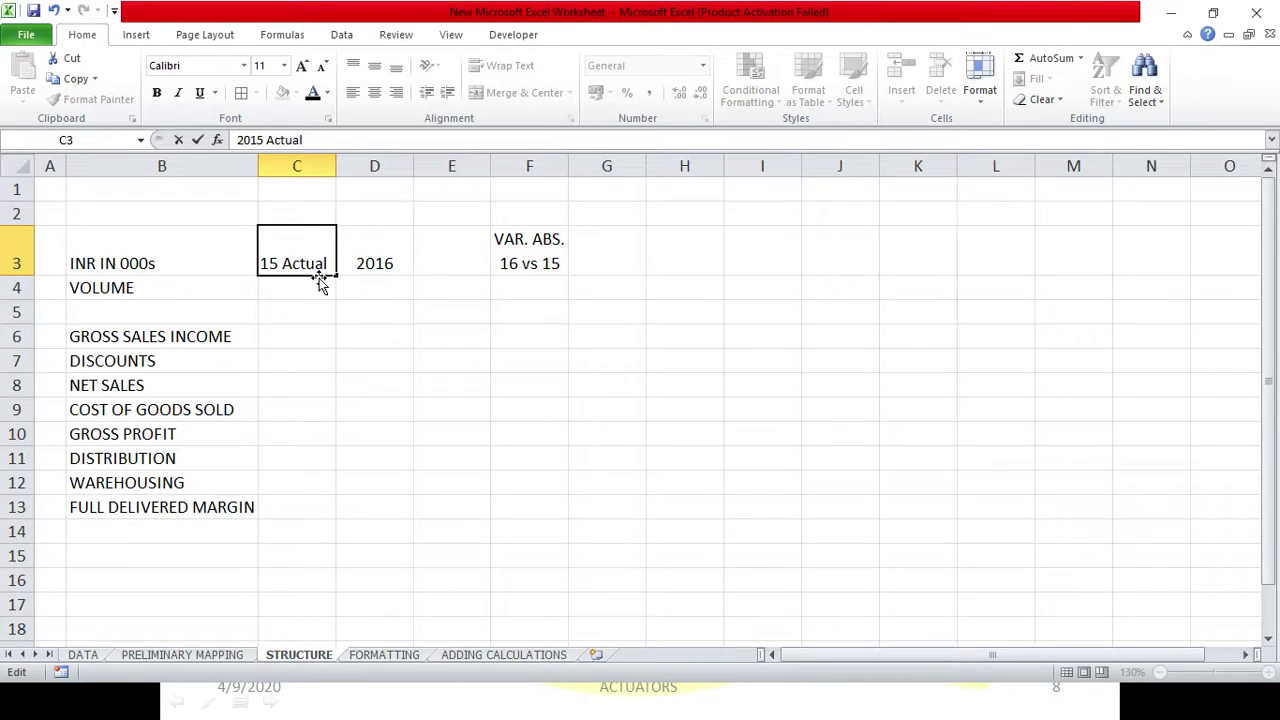
click(266, 140)
text(()
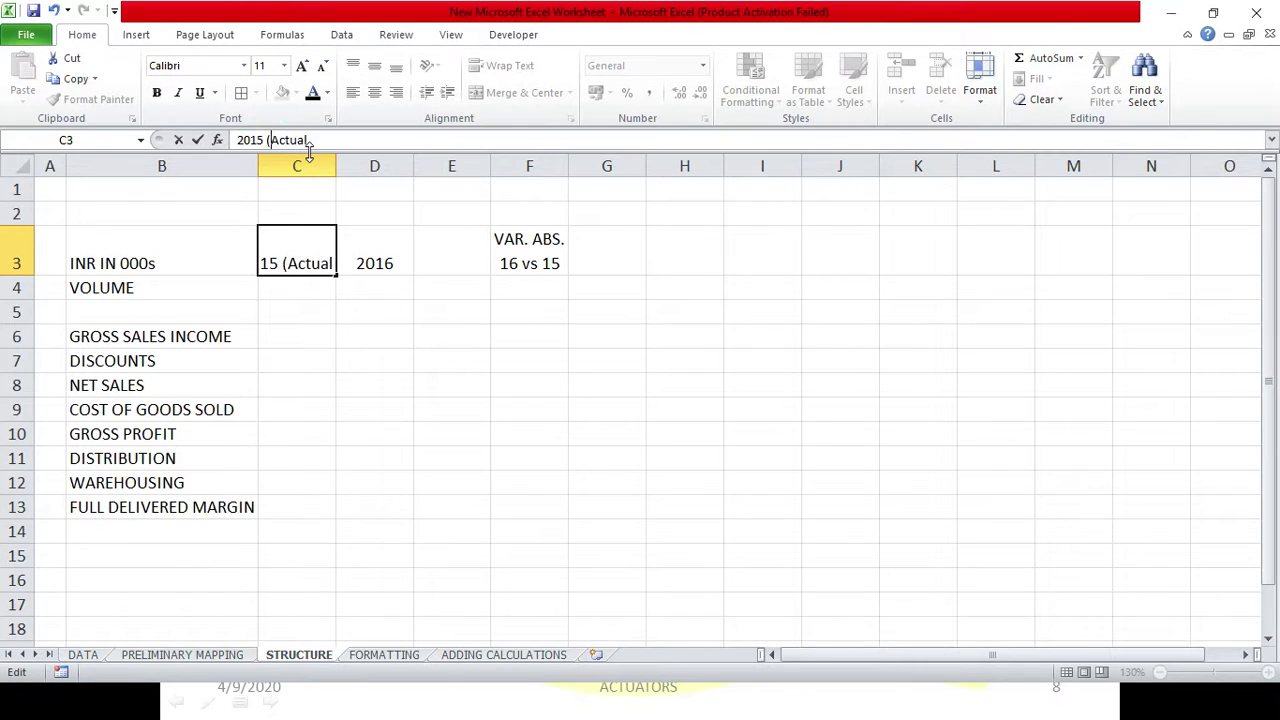
click(318, 140)
text())
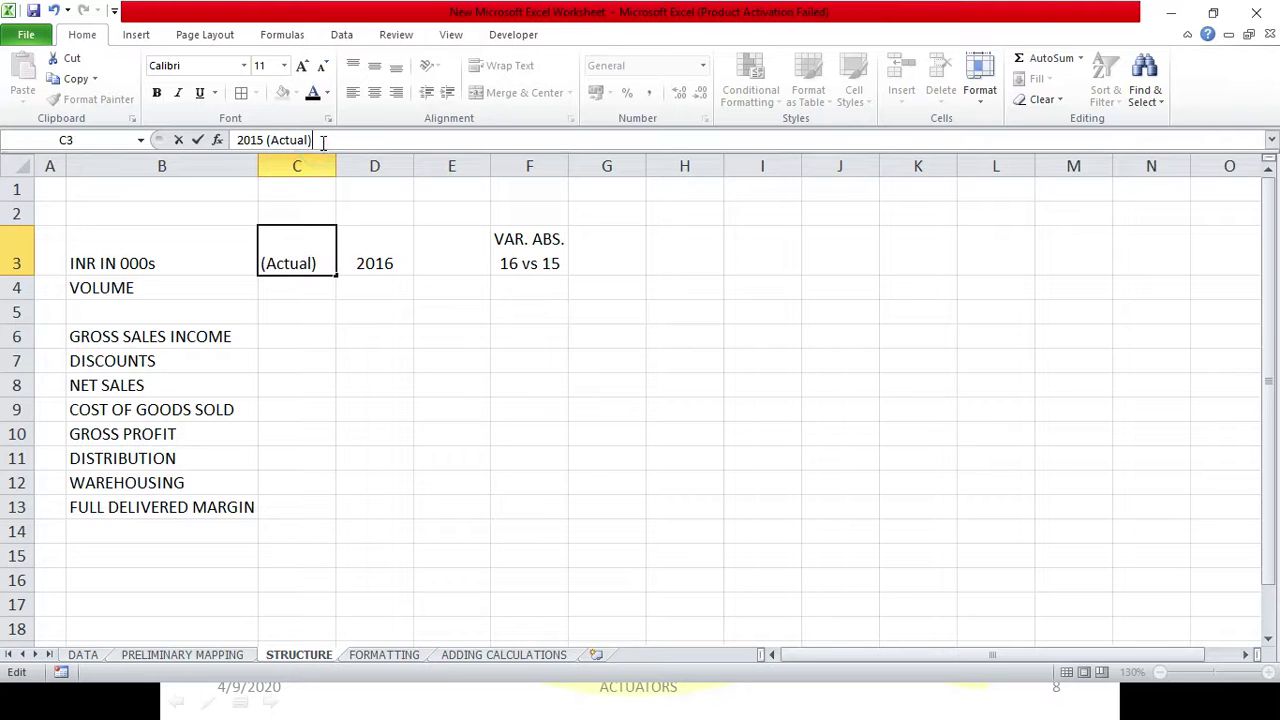
key(Return)
Step: Relabel the D3 header as '2016 (Actual)'
click(386, 264)
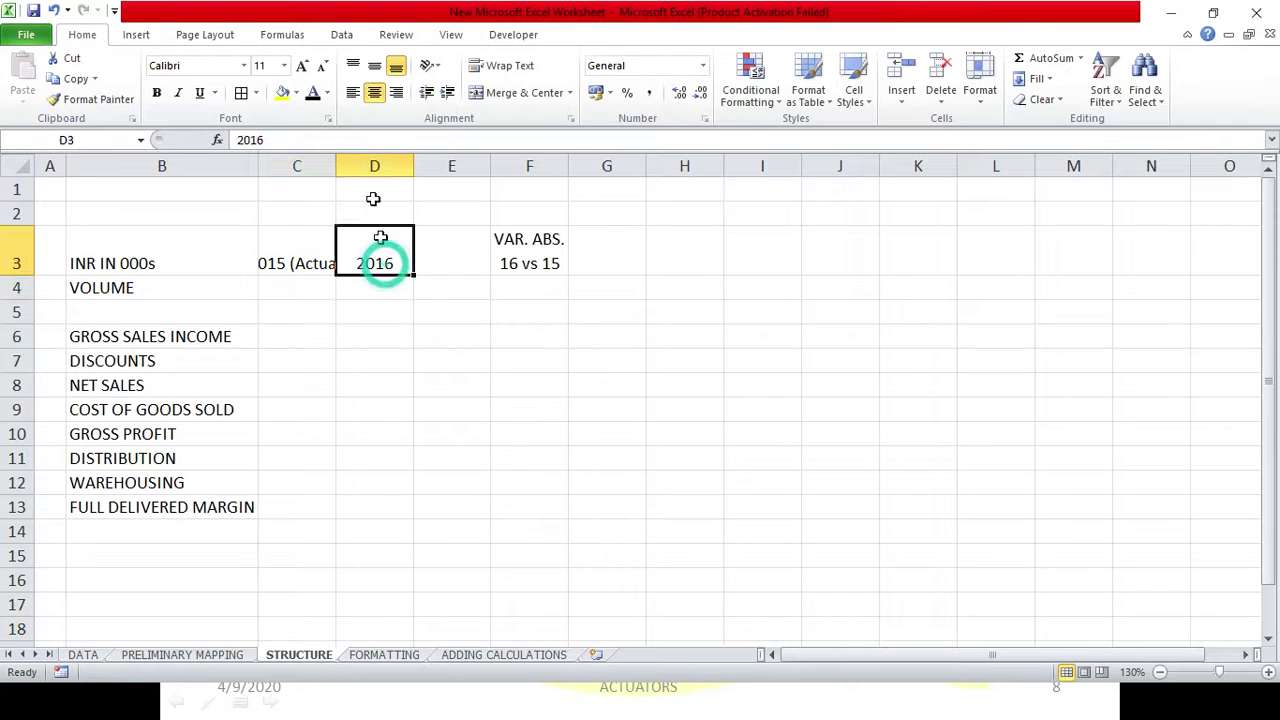
click(286, 140)
text(Act)
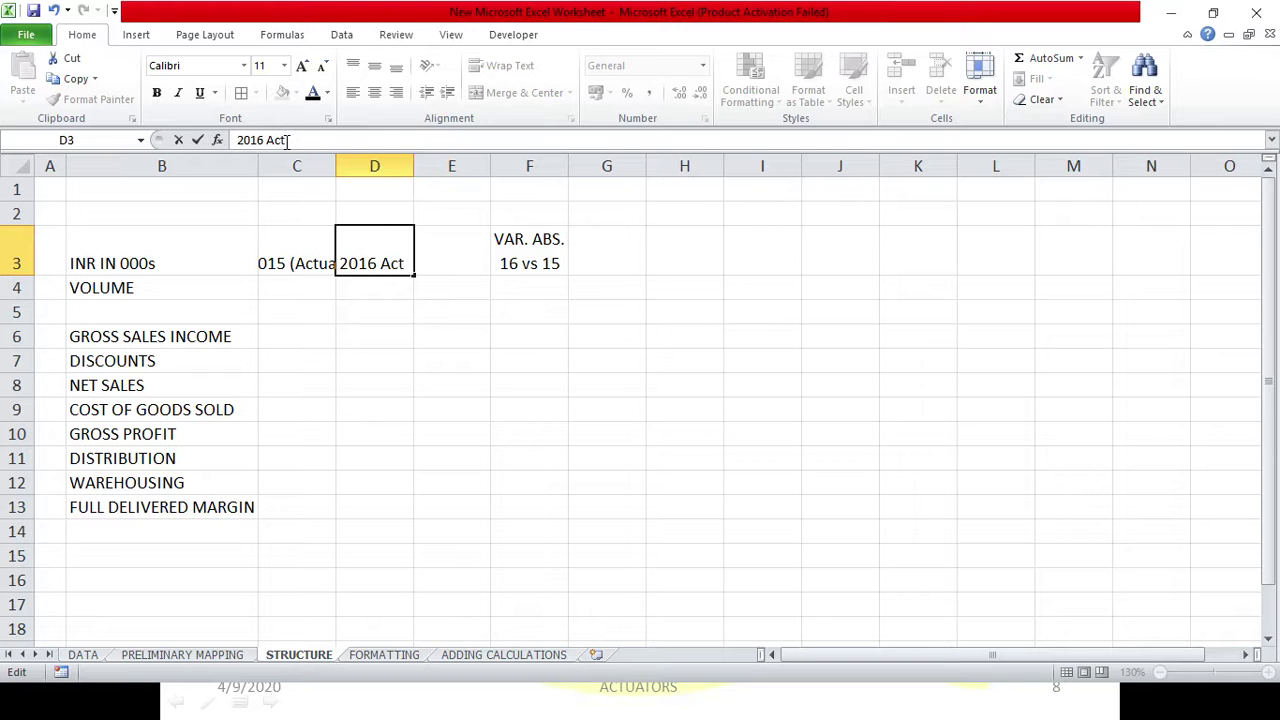
text(ual)
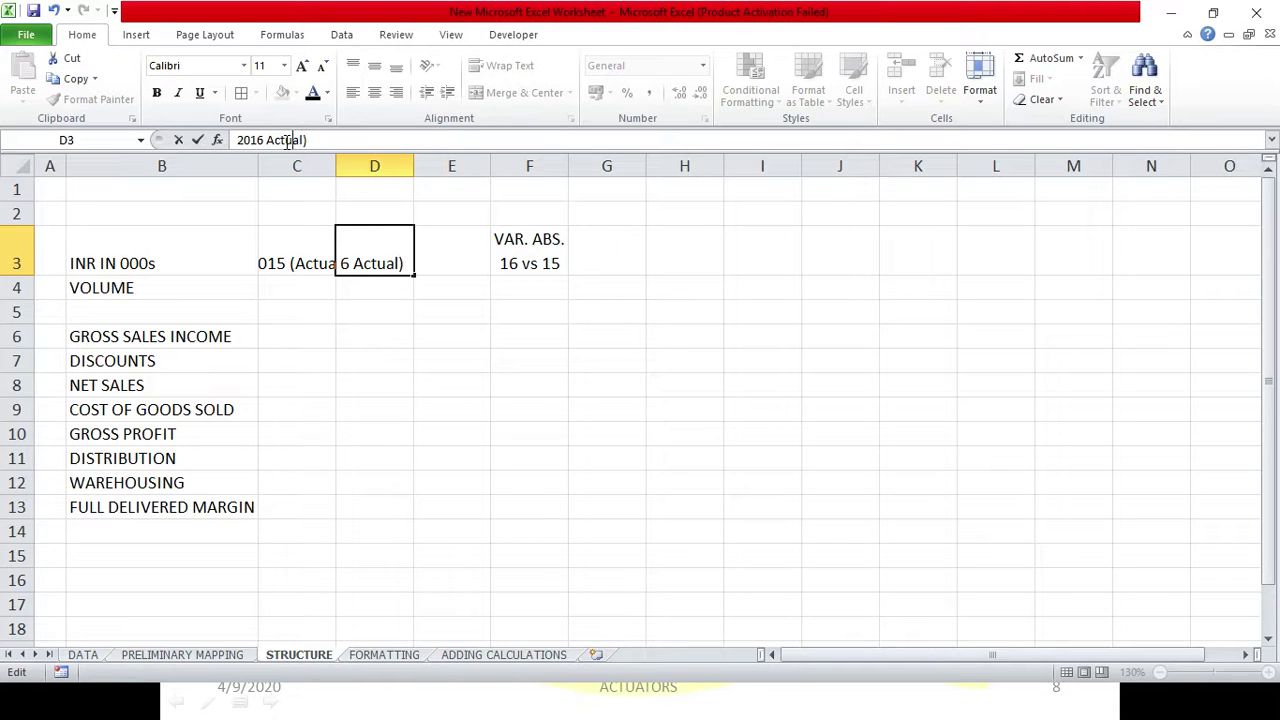
text(()
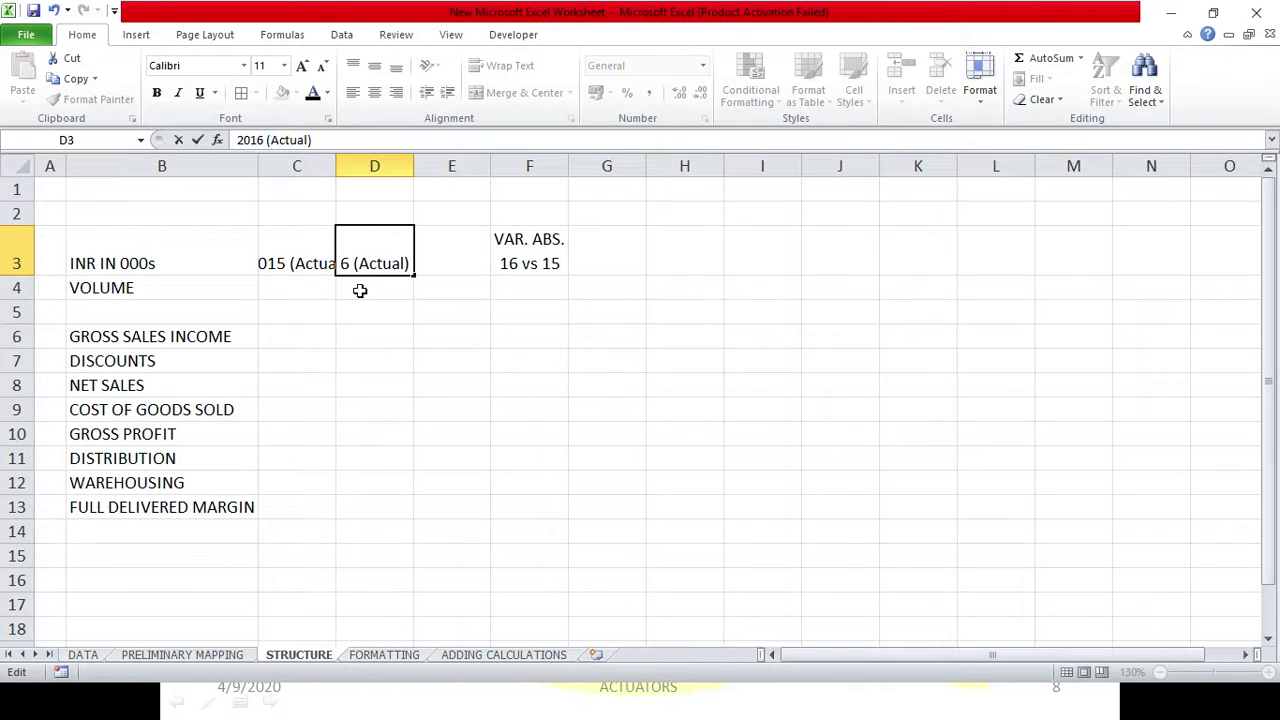
click(425, 390)
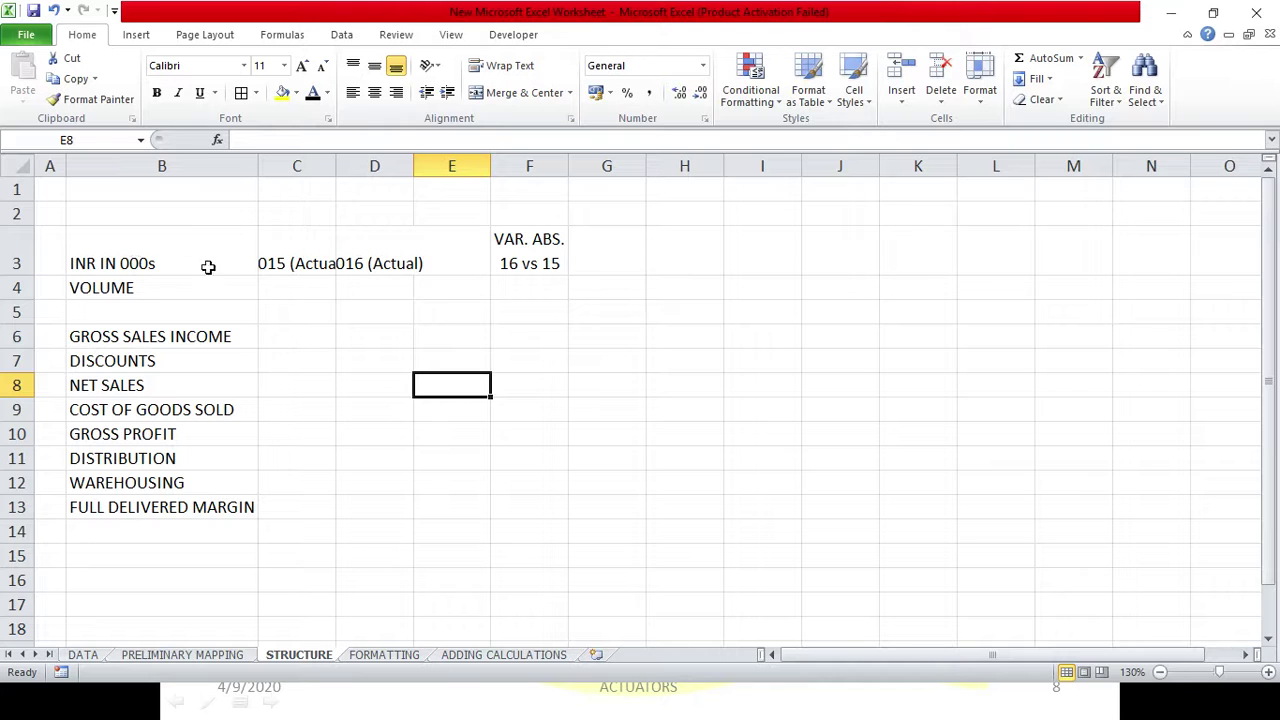
Step: Wrap the B3:F3 header text onto two lines
drag(208, 267, 530, 263)
click(508, 70)
click(518, 309)
click(604, 266)
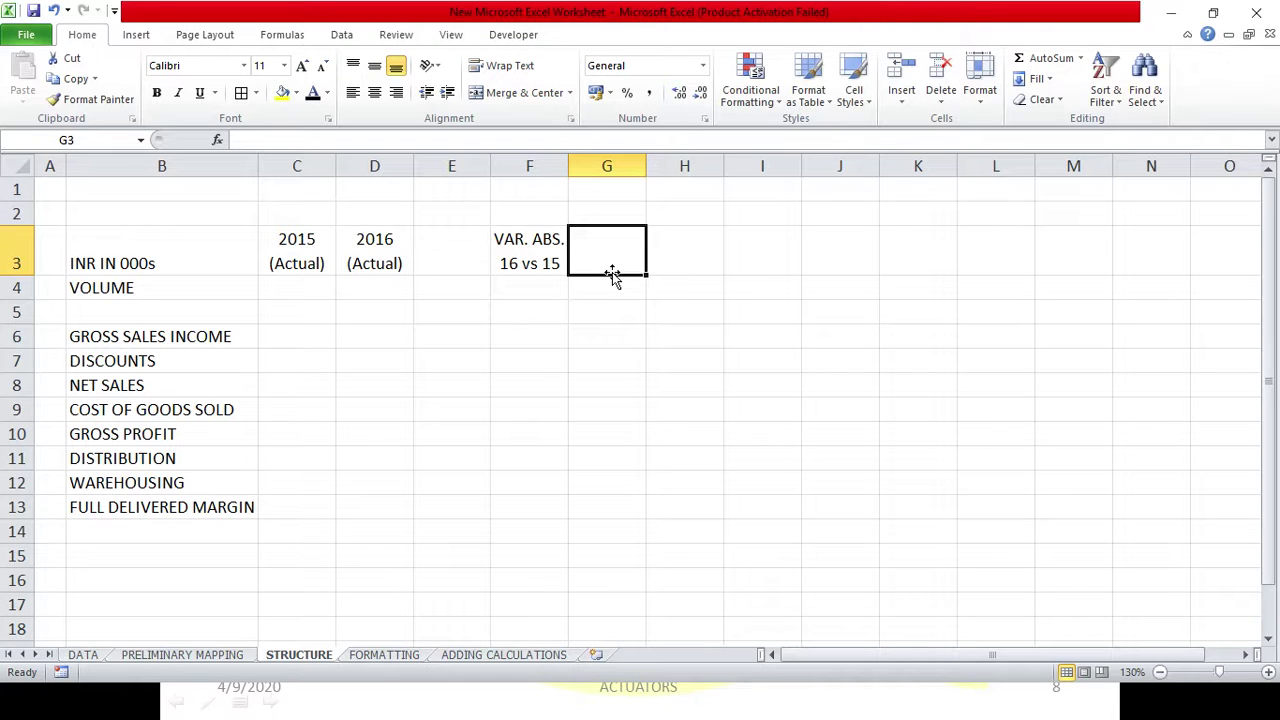
Step: Enter 'Var. % 16 vs 15' in G3 and widen column G slightly
text(V)
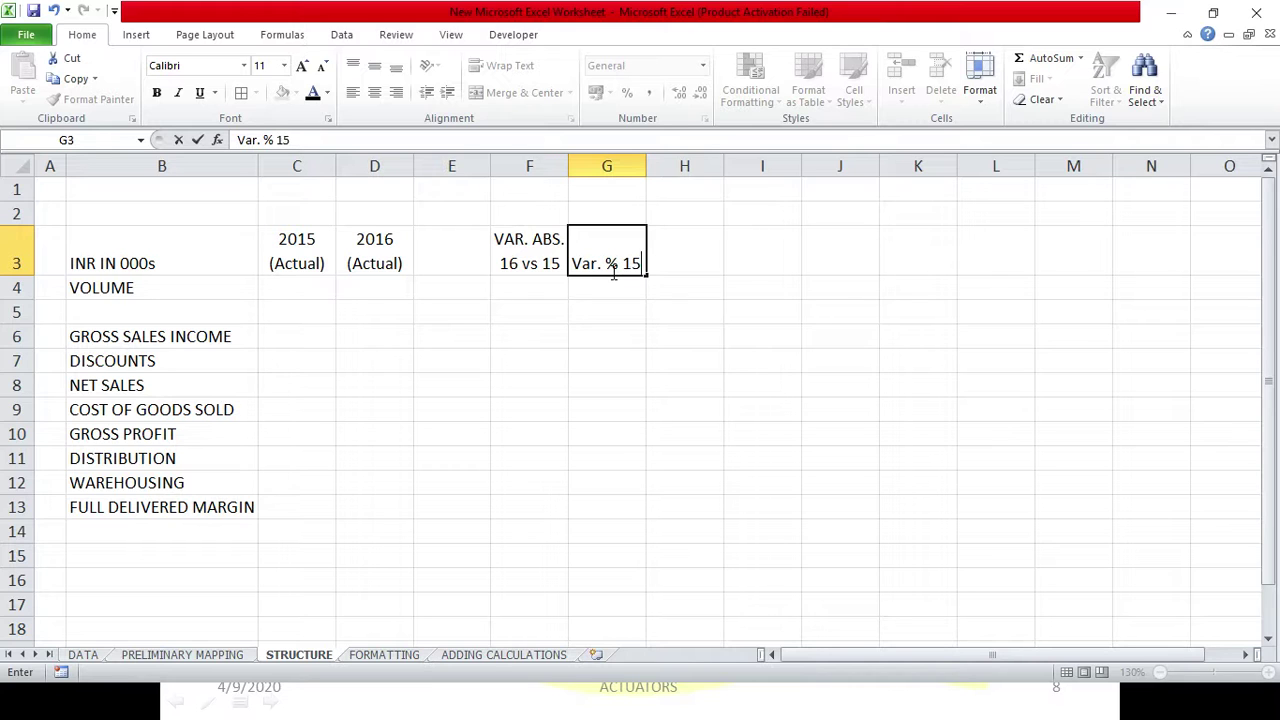
text(6 vs 15)
key(Return)
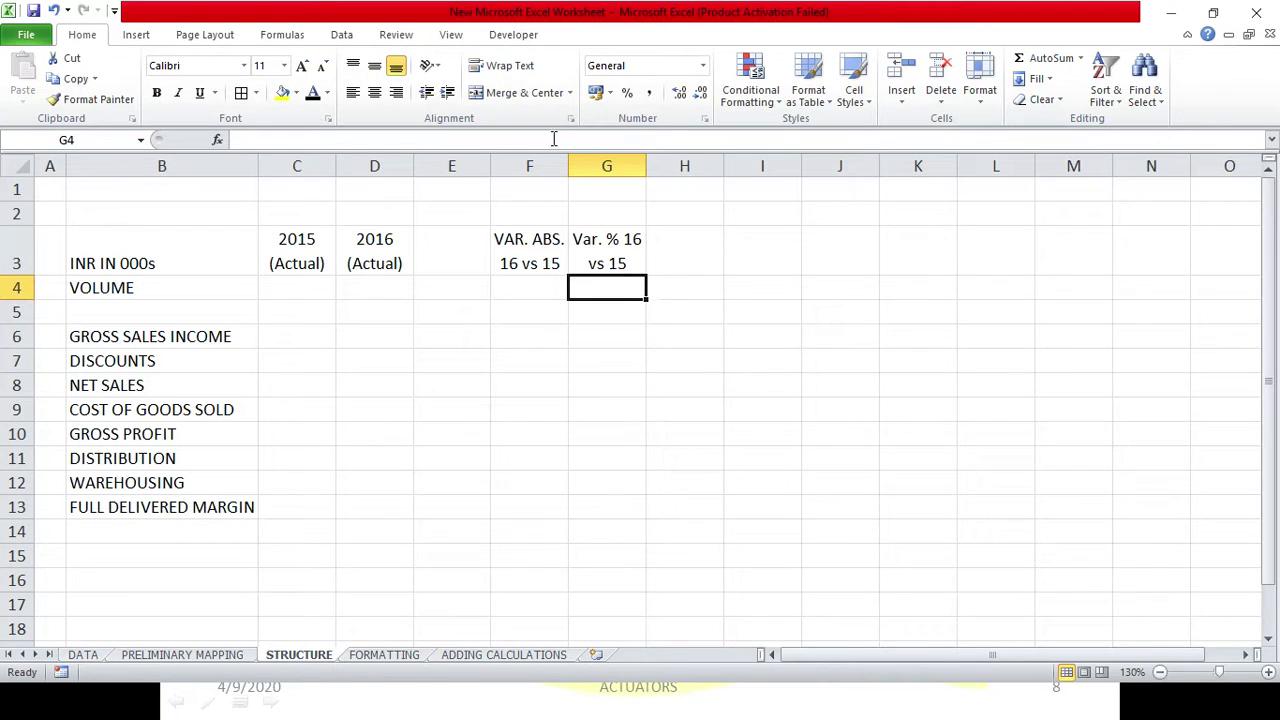
drag(646, 168, 648, 168)
click(530, 318)
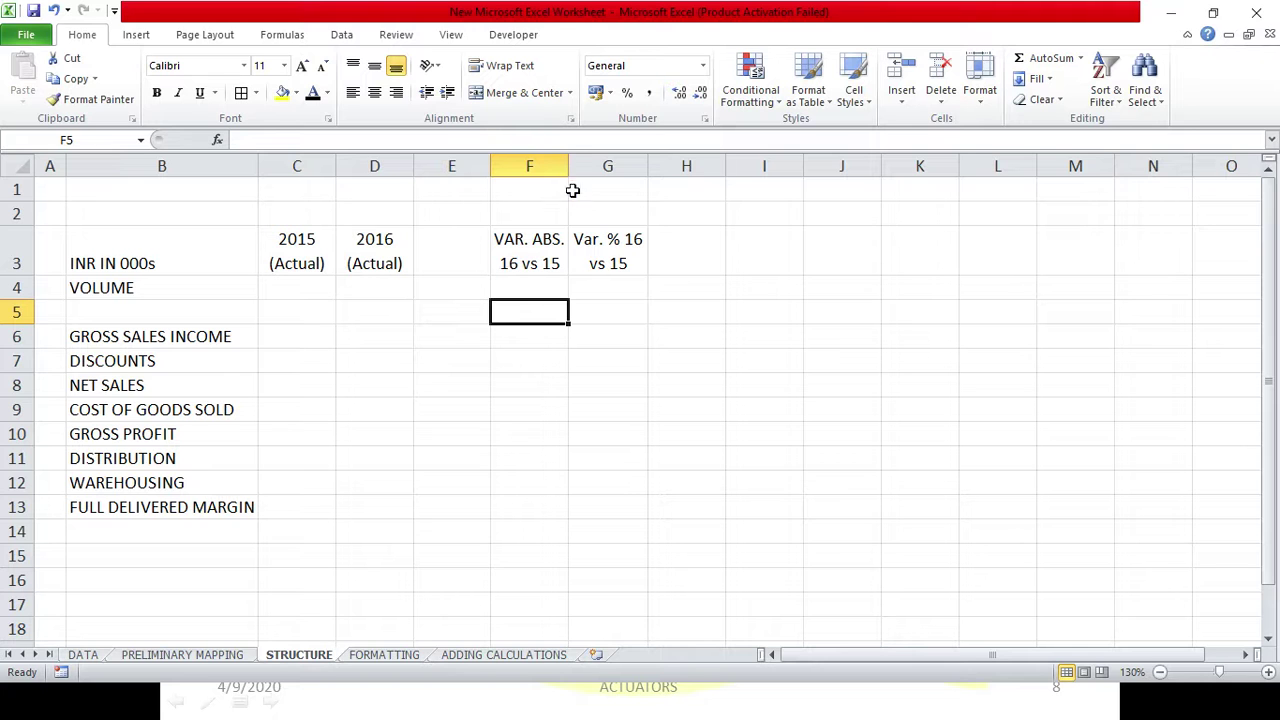
scroll(374, 263, down, 1)
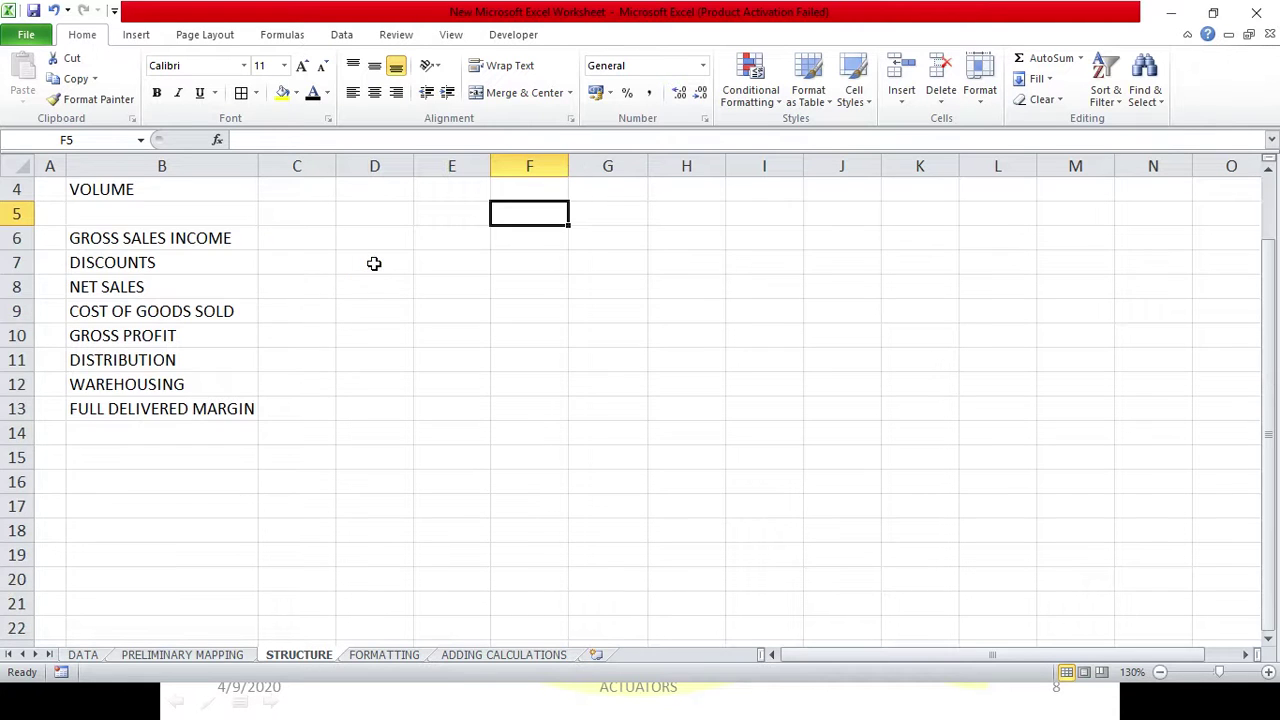
scroll(374, 263, up, 1)
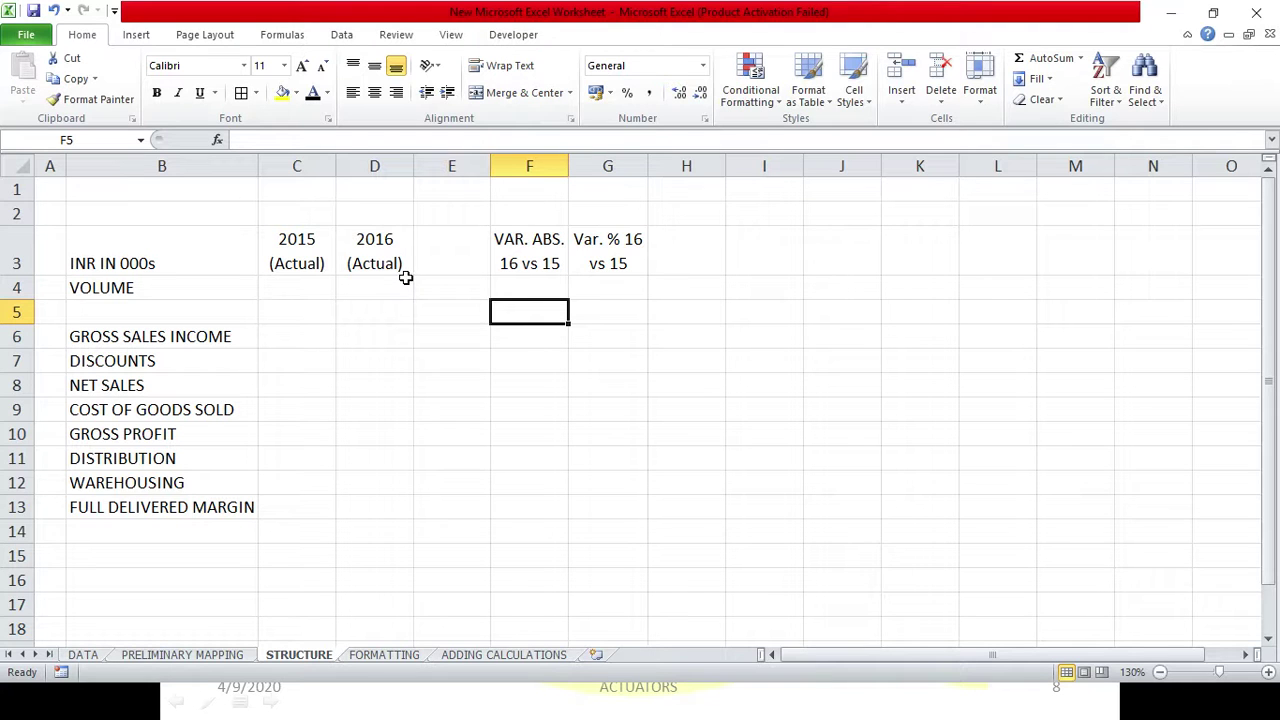
click(156, 510)
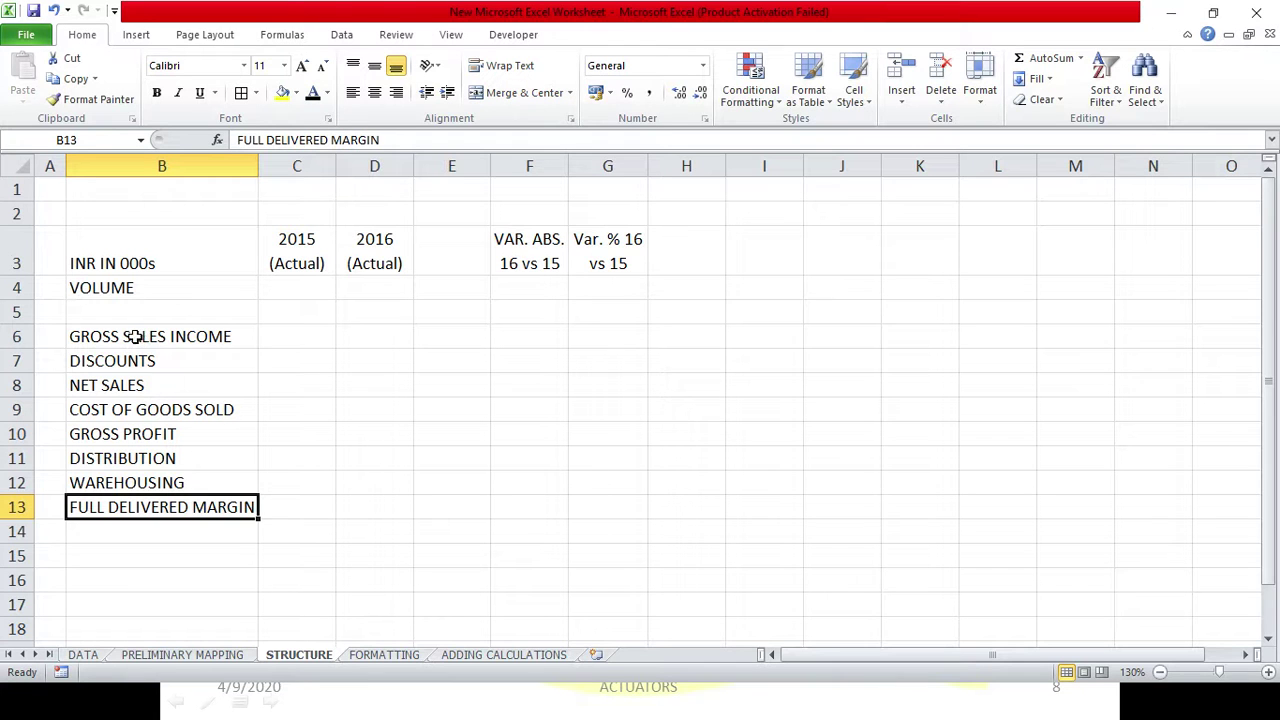
click(132, 388)
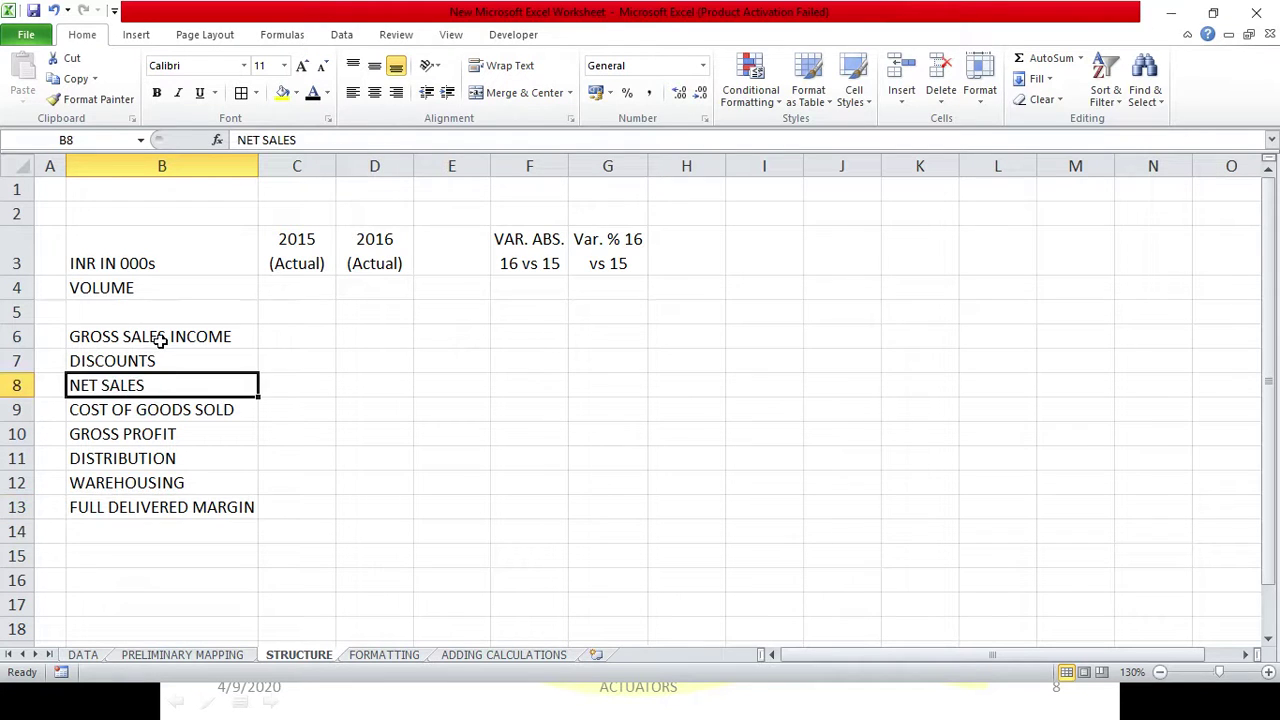
click(159, 340)
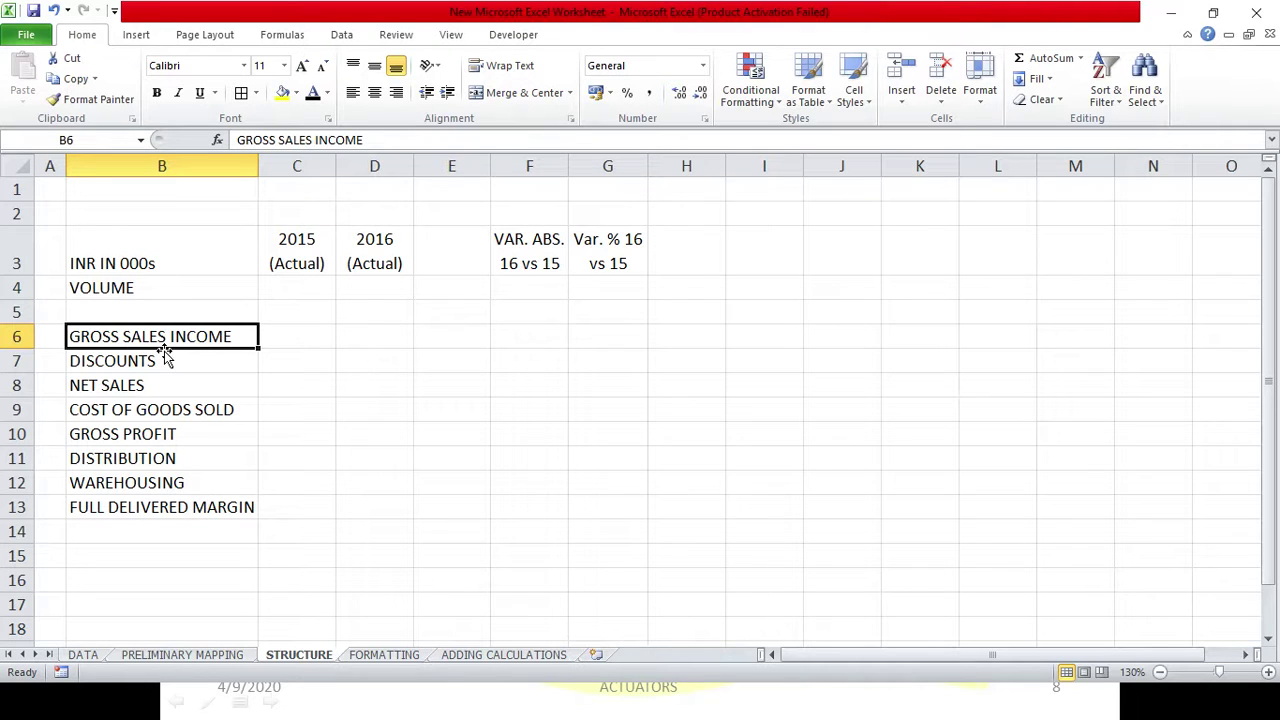
click(174, 553)
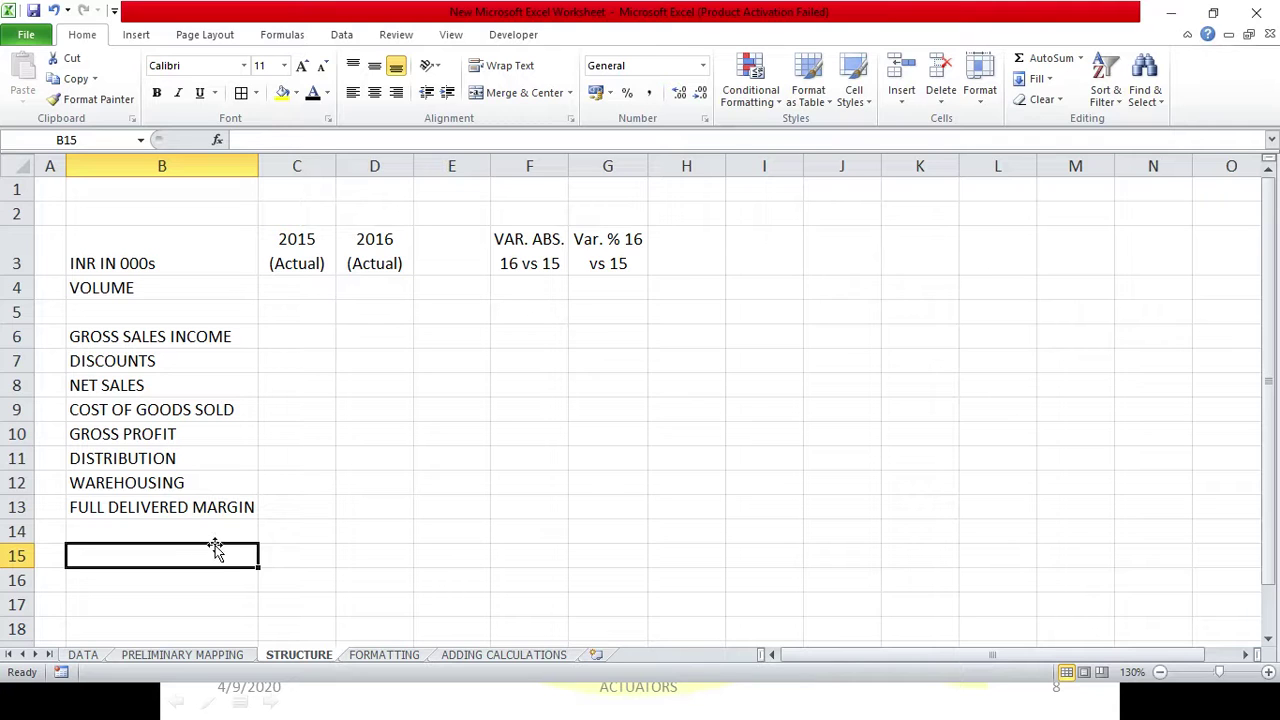
Step: Type 'Gross Profit %' in B15 and 'FDM %' in B16
text(Gross profit %)
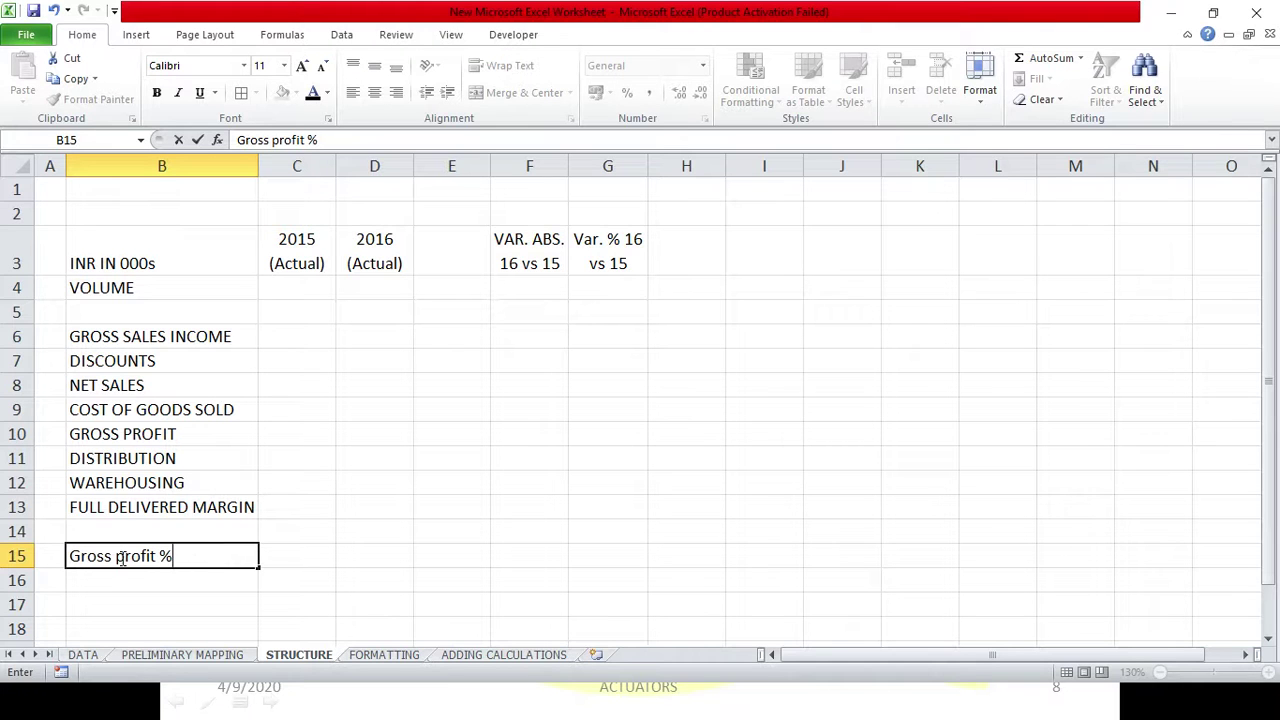
click(119, 557)
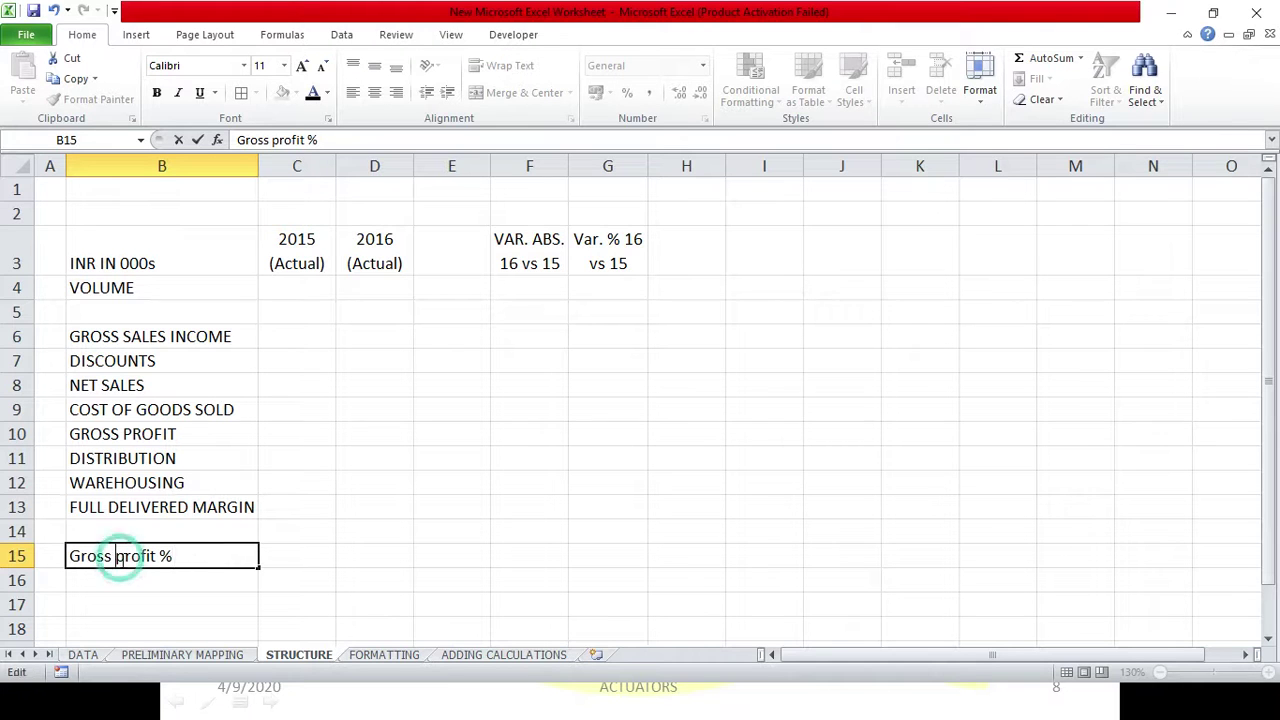
key(Delete)
text(P)
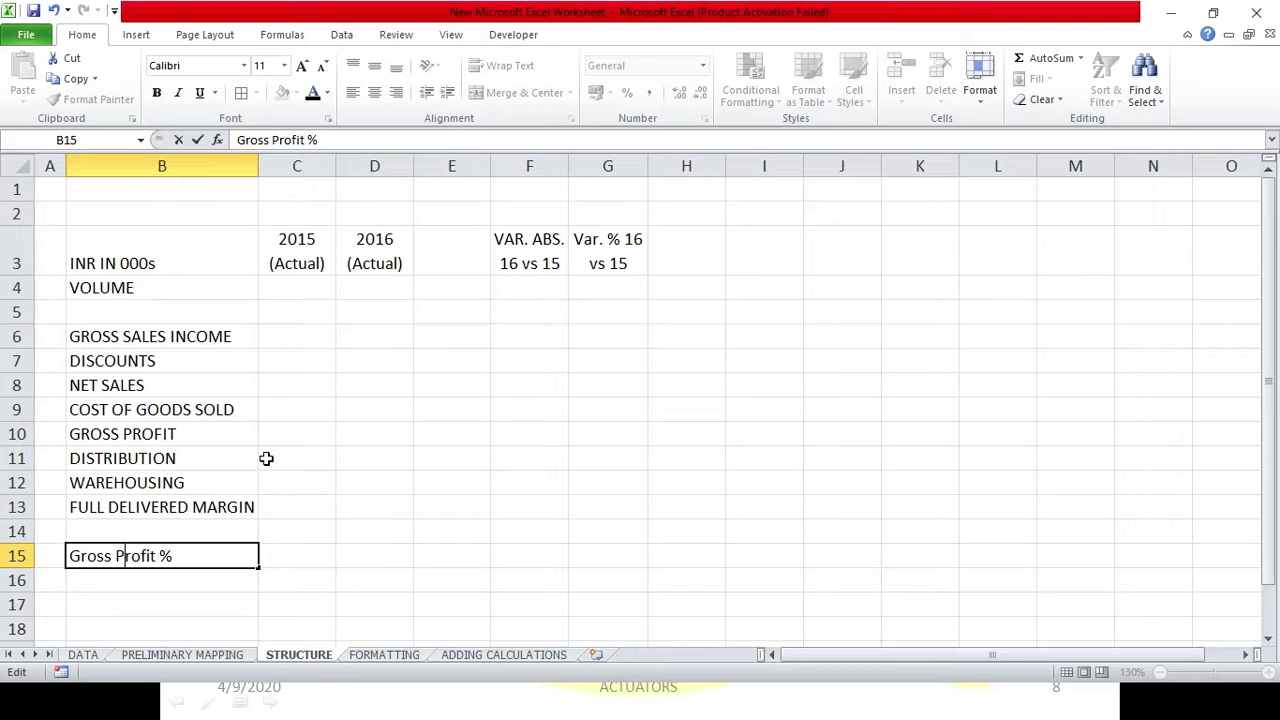
key(Return)
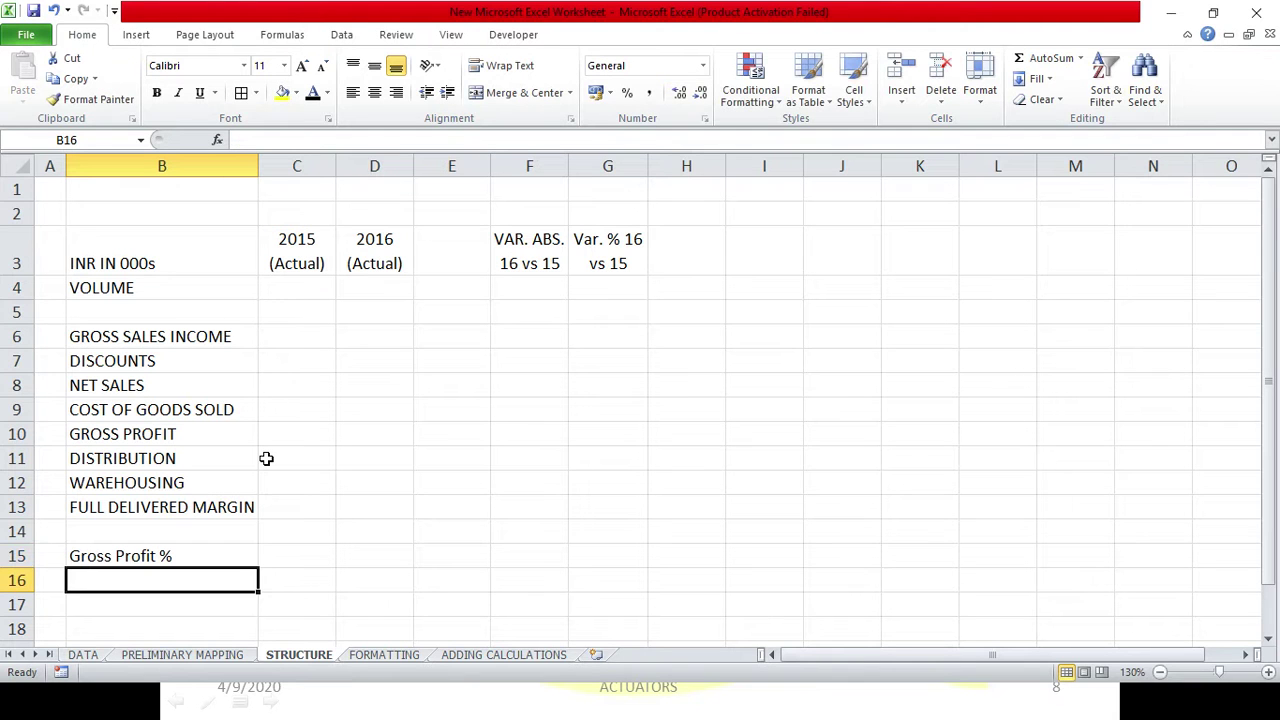
text(FDM )
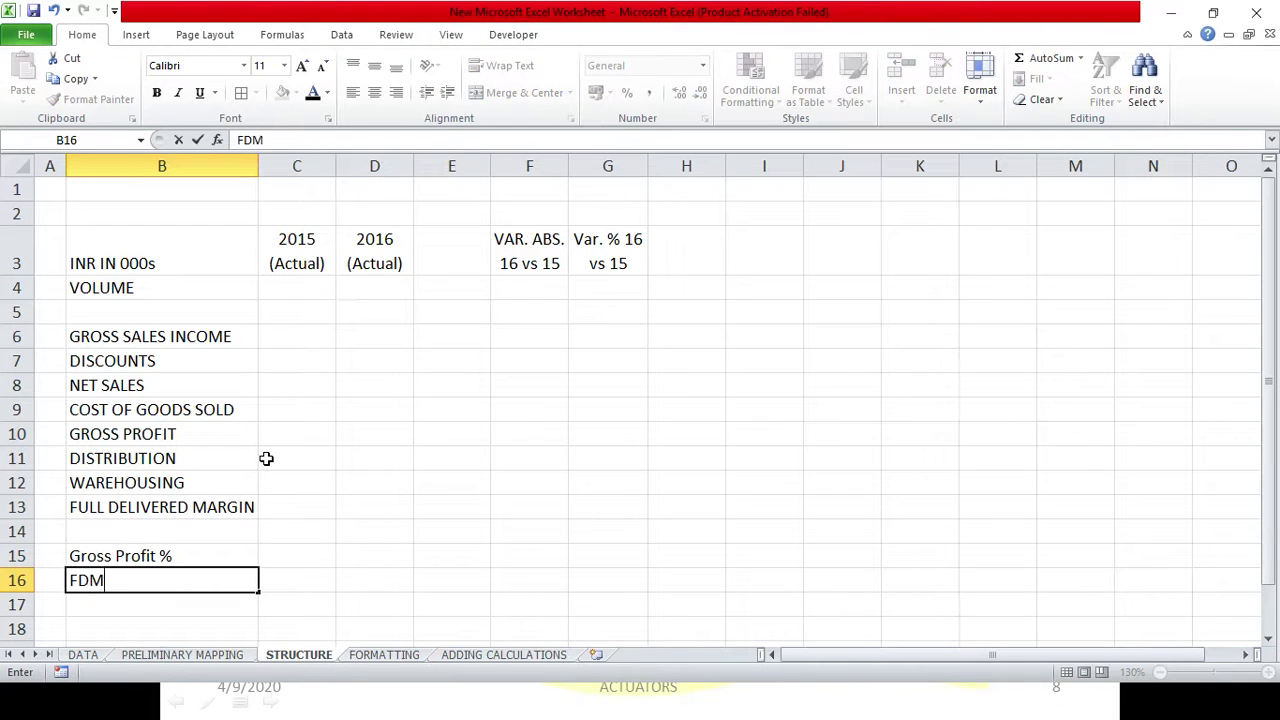
text(%)
click(249, 555)
Step: Insert a blank row above VOLUME and collapse it to a 10-pixel spacer
scroll(257, 484, down, 1)
scroll(257, 484, up, 1)
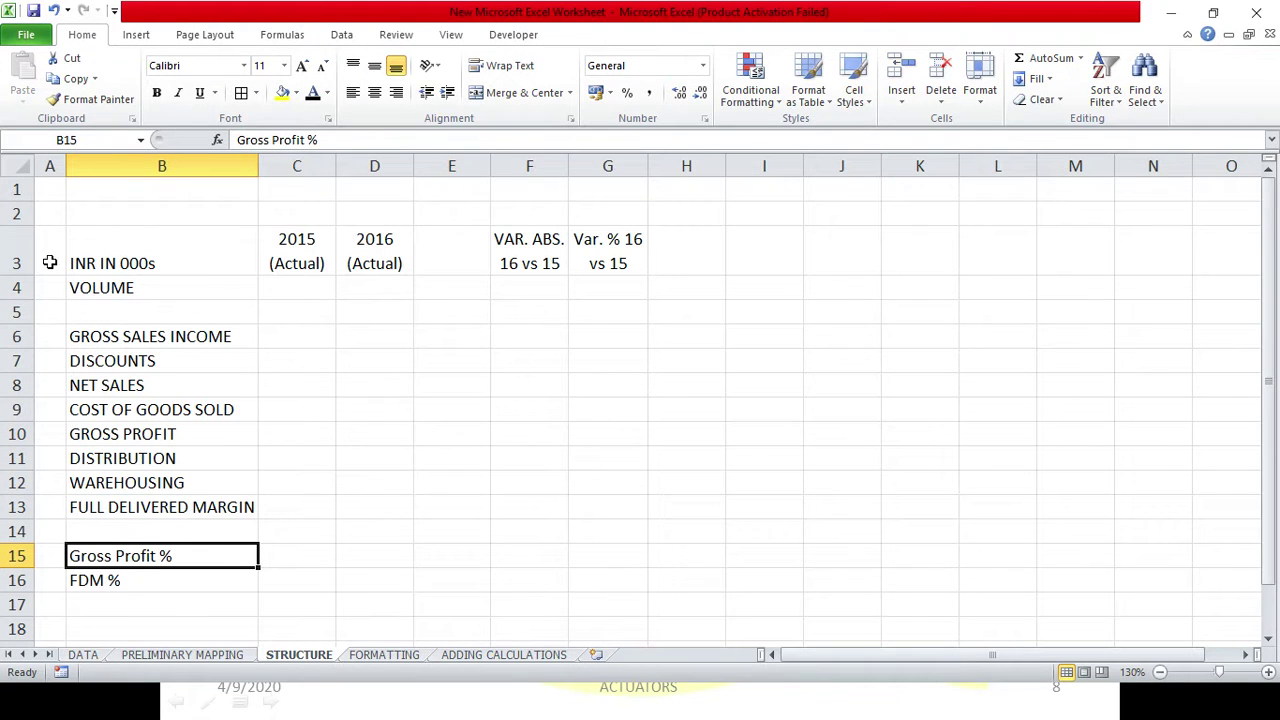
click(20, 288)
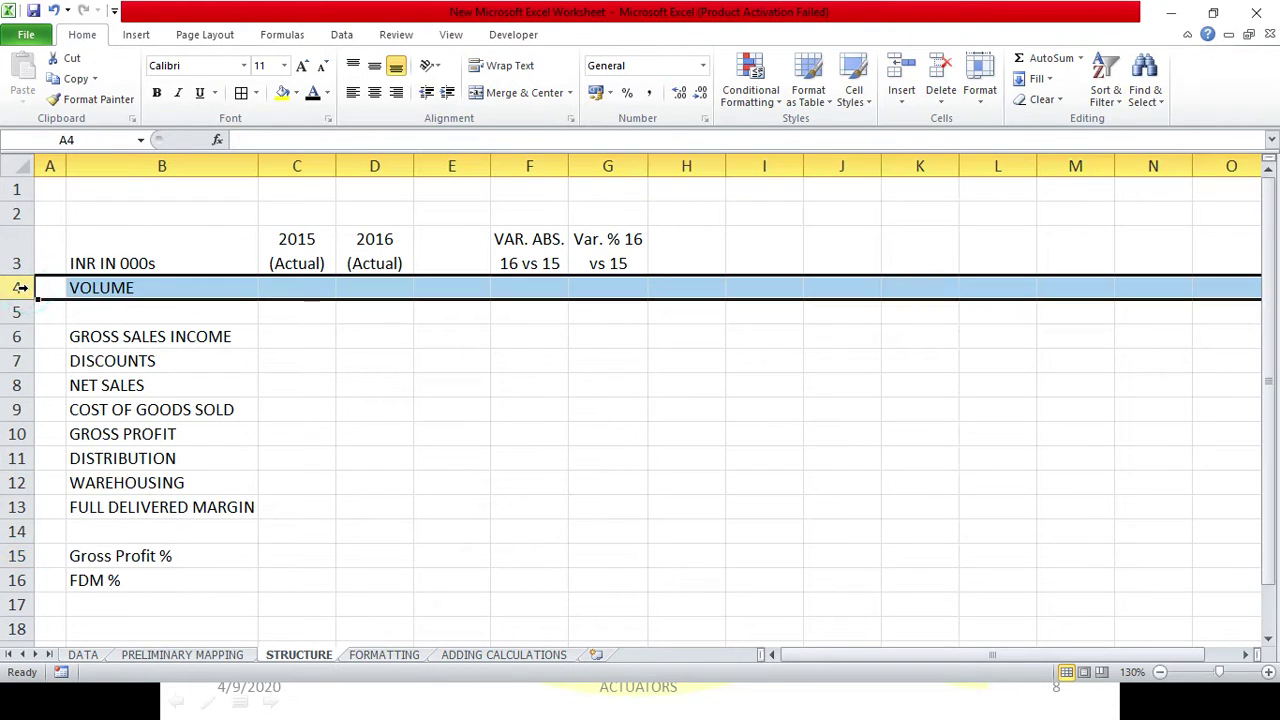
right_click(24, 288)
click(75, 410)
click(244, 344)
drag(28, 325, 31, 283)
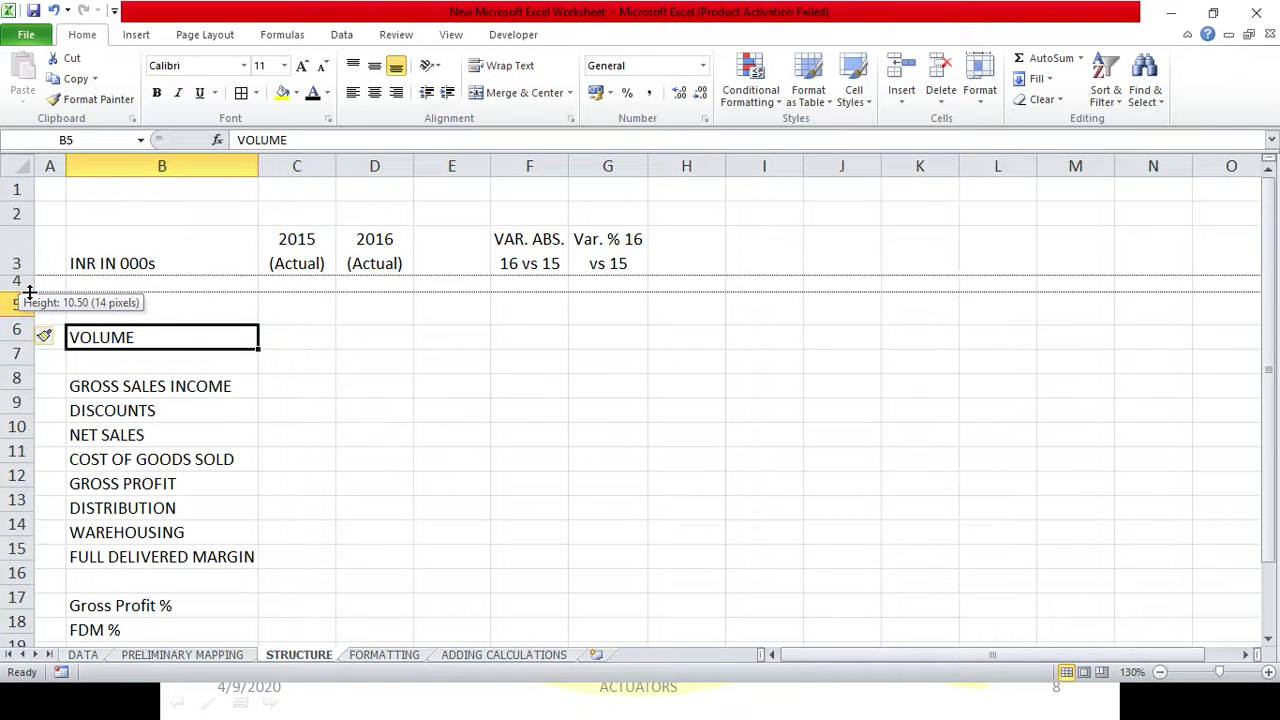
drag(31, 283, 23, 288)
click(470, 320)
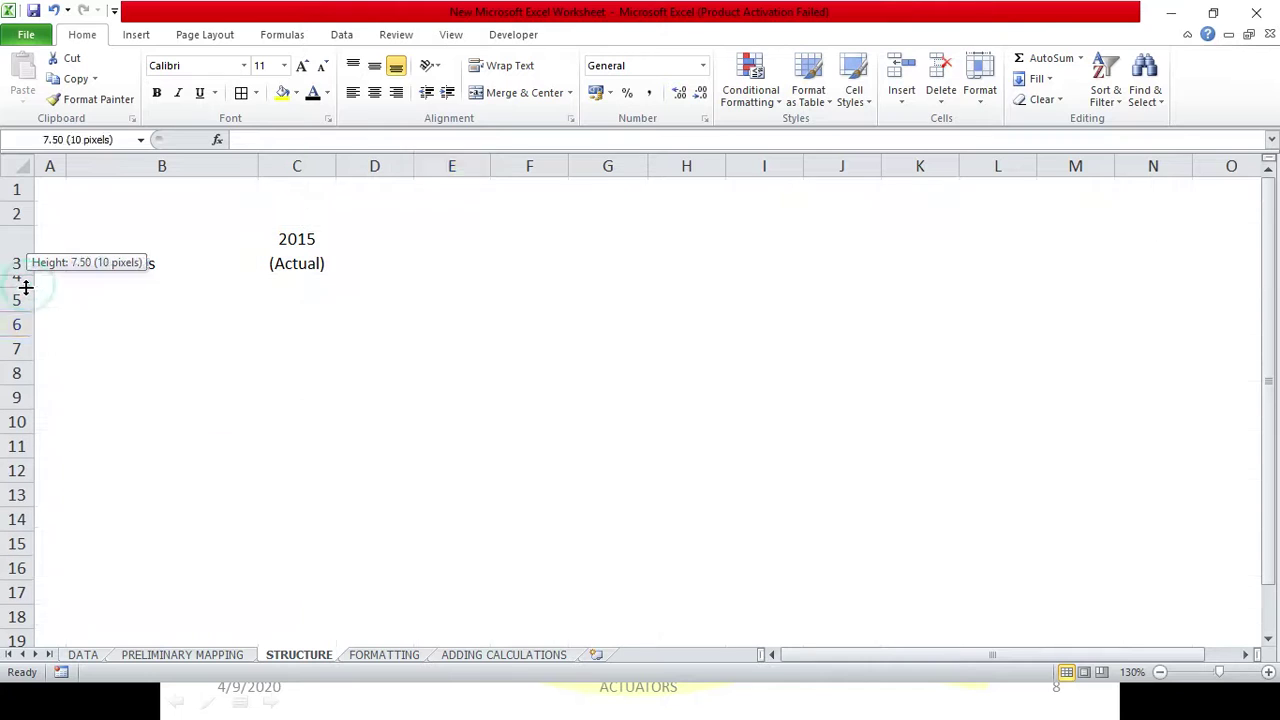
click(340, 300)
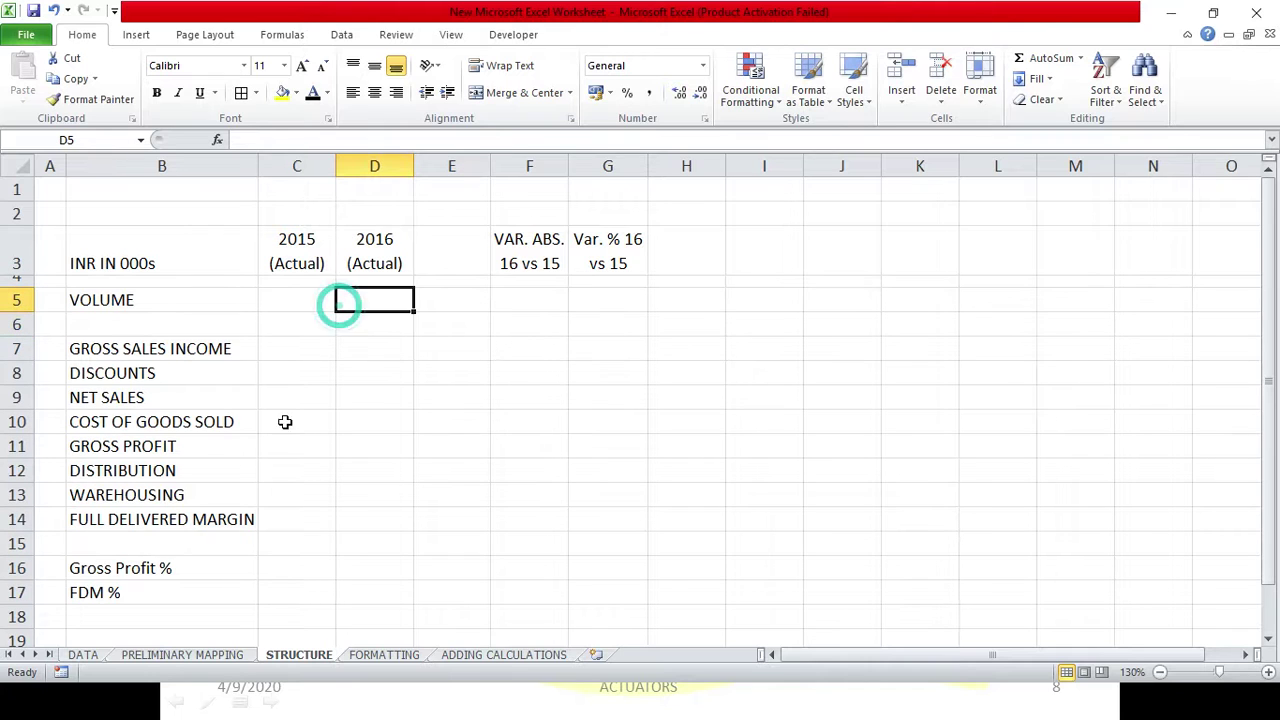
Step: Shorten blank row 6 and narrow empty column E to 34 pixels
click(22, 325)
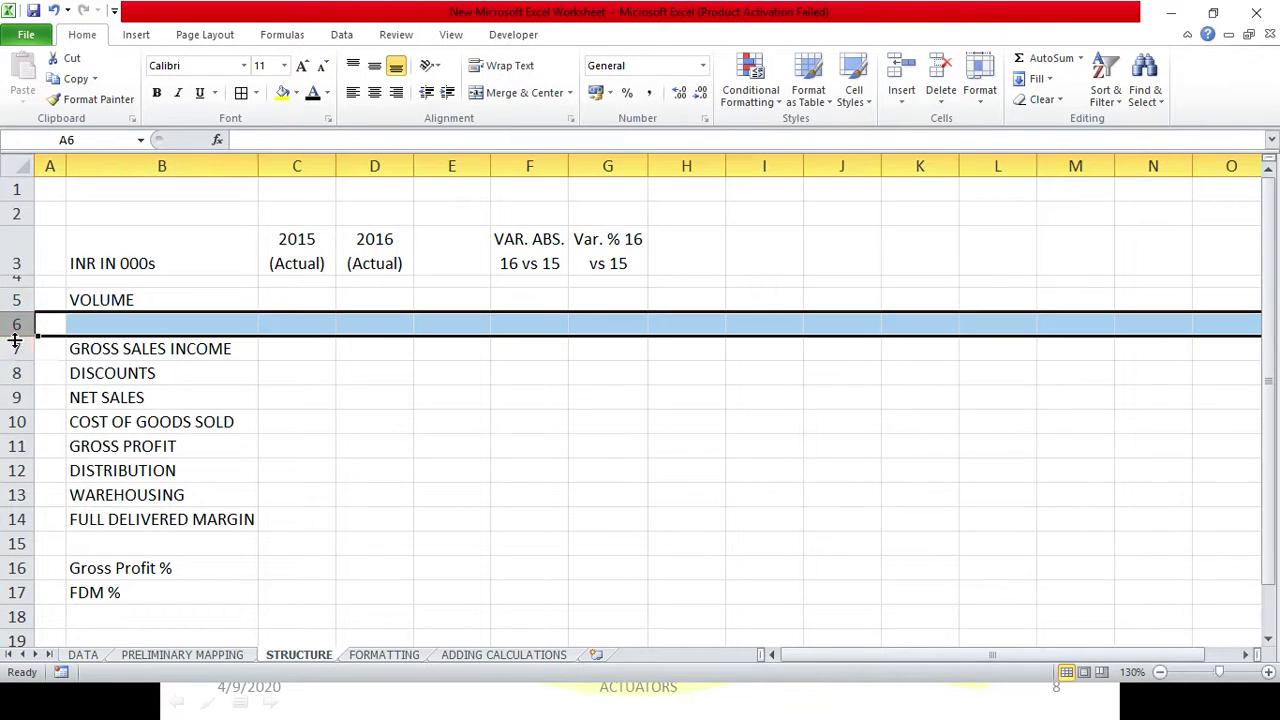
drag(16, 336, 18, 330)
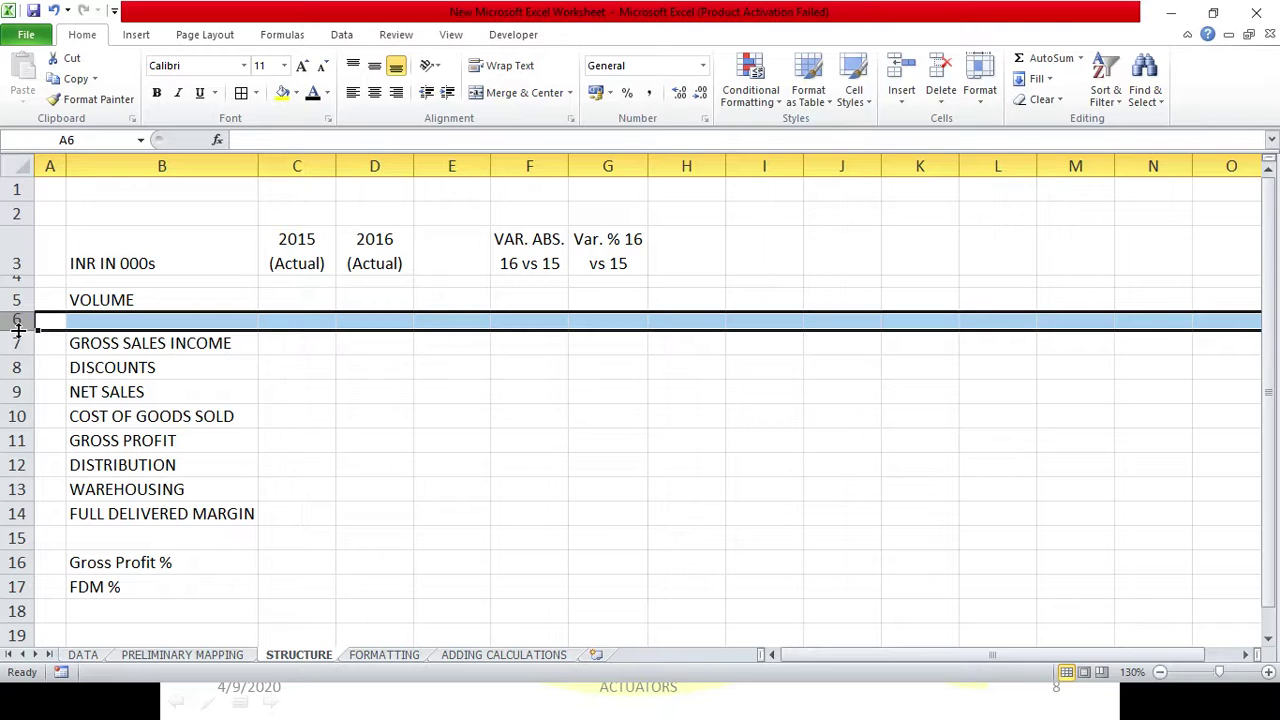
click(274, 484)
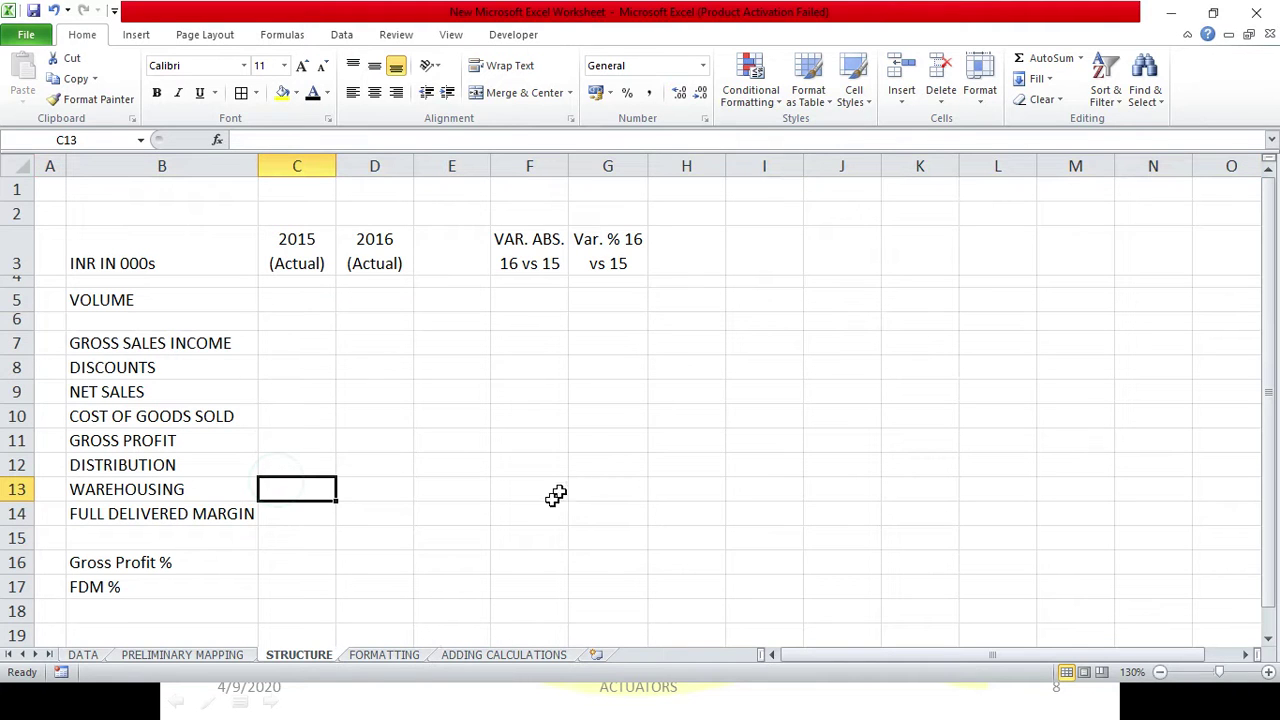
drag(490, 166, 450, 169)
click(470, 327)
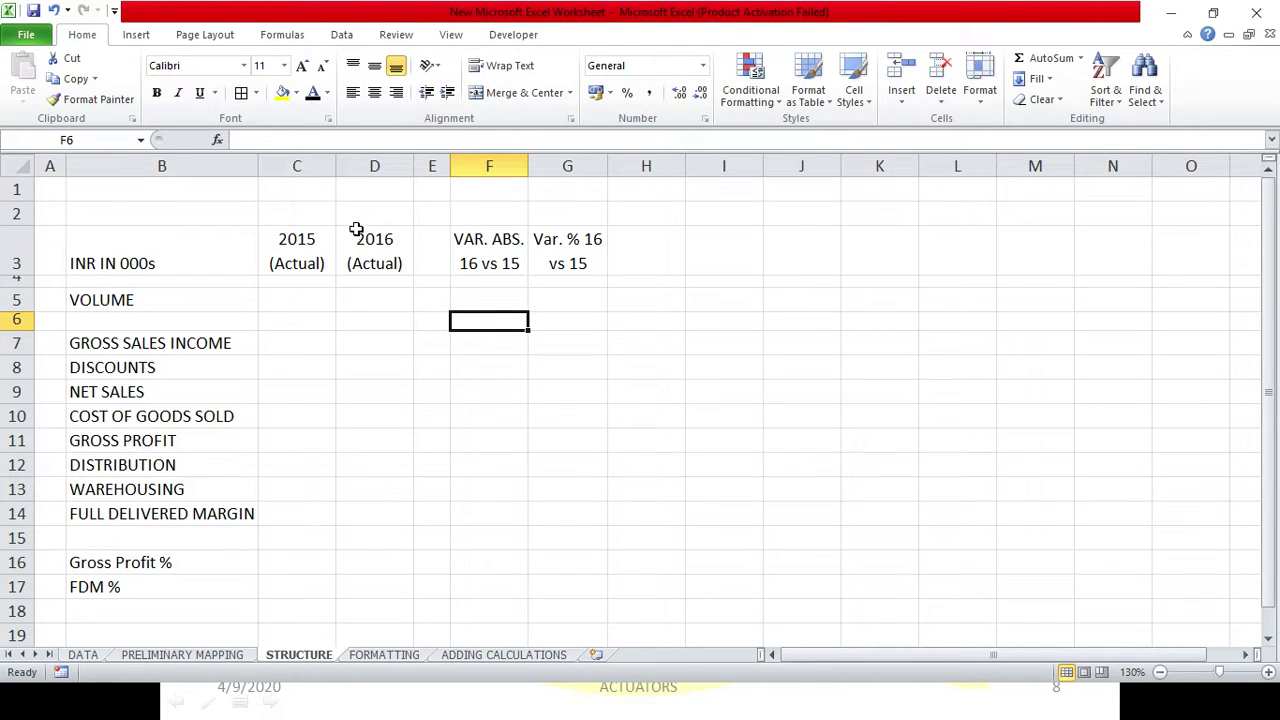
Step: Fill the header cells B3:D3 blue
click(194, 264)
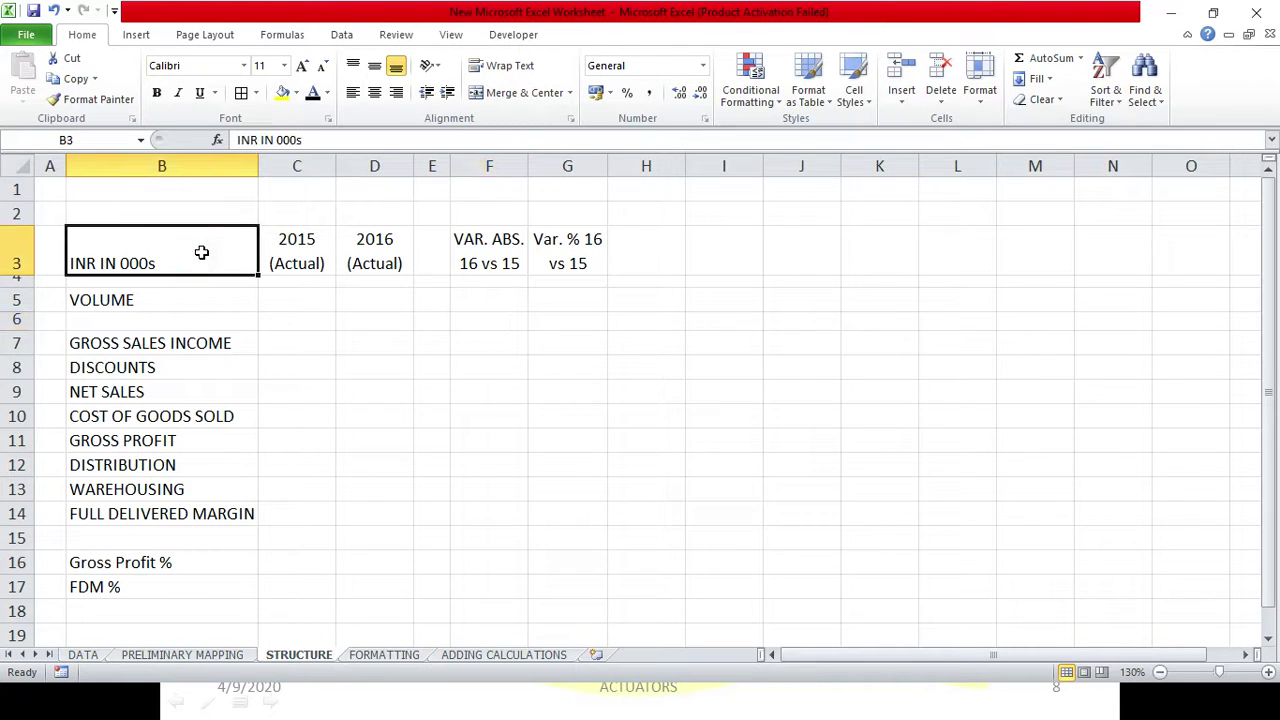
drag(202, 252, 360, 245)
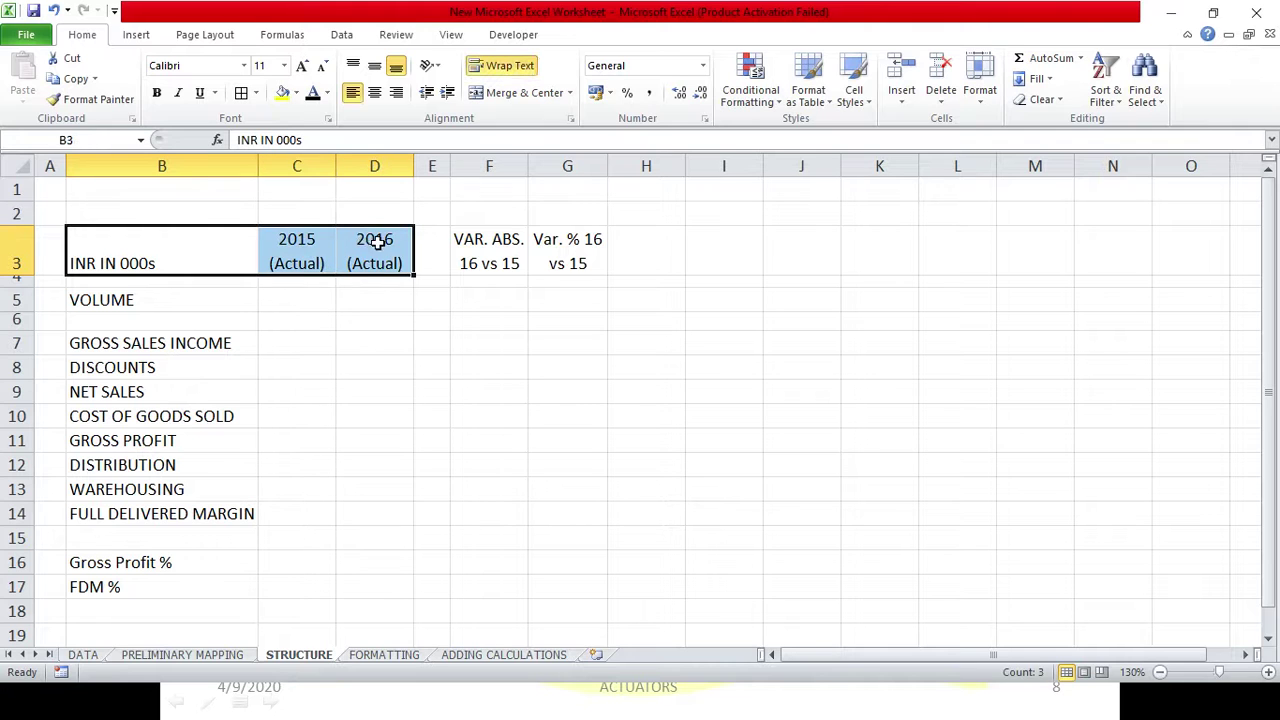
click(296, 93)
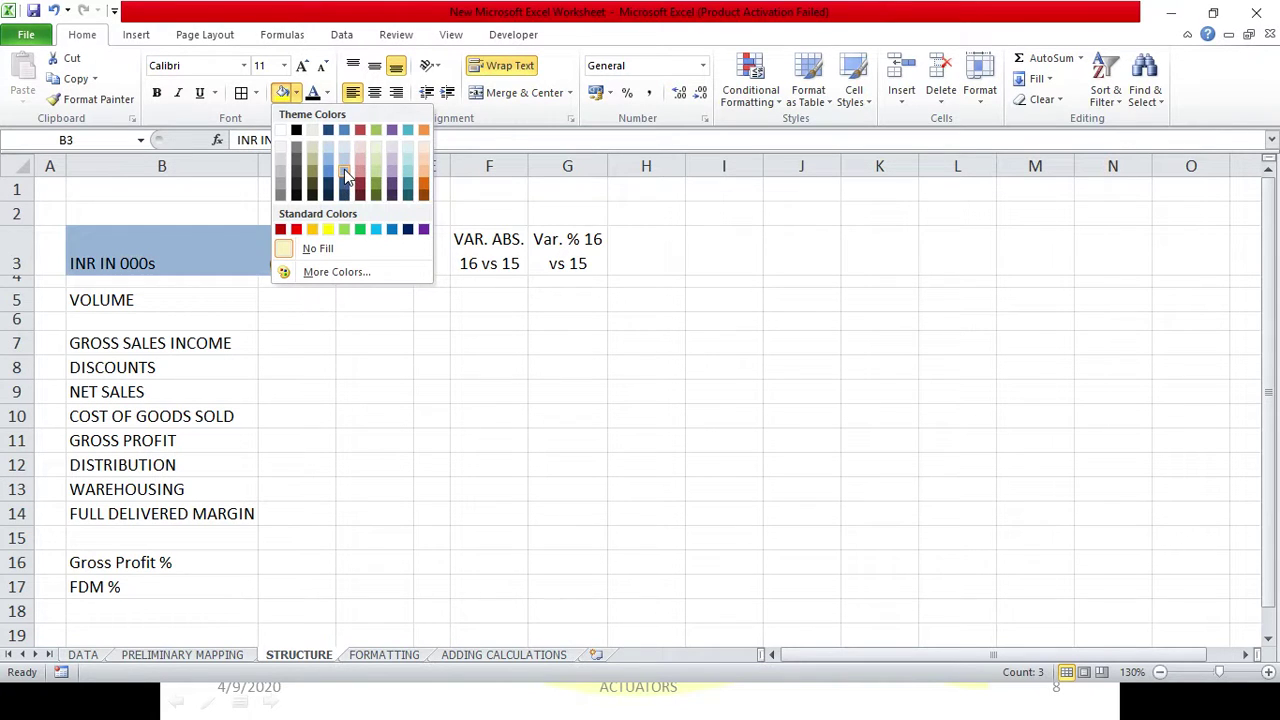
click(344, 175)
Step: Fill the variance columns F3:G14 pale blue
click(426, 334)
mouse_move(480, 266)
mouse_down()
mouse_move(542, 285)
mouse_move(546, 510)
mouse_up()
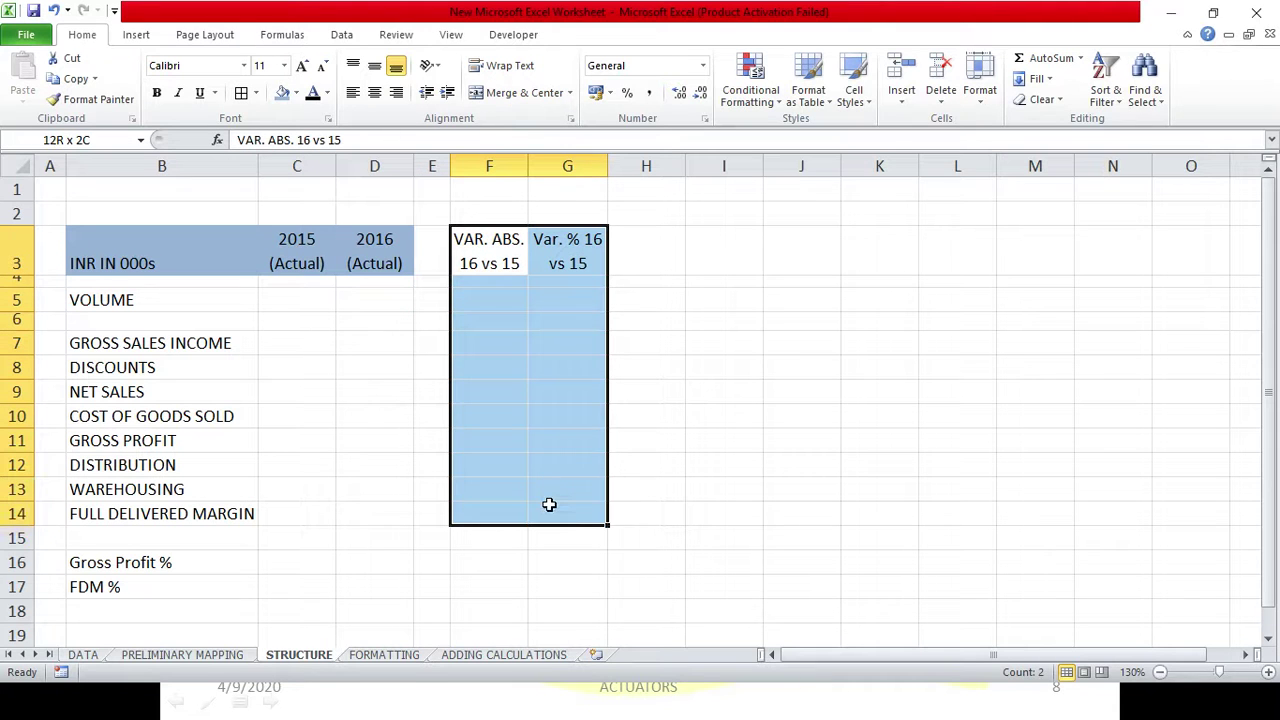
click(296, 94)
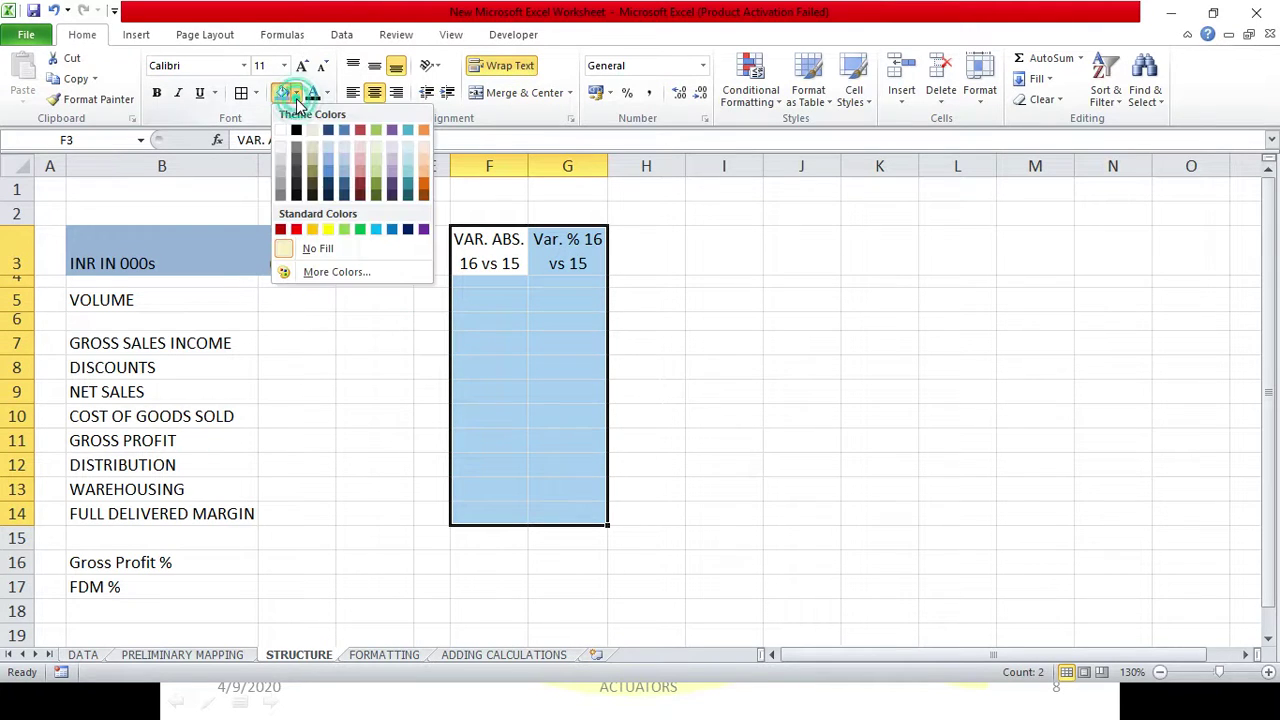
click(329, 158)
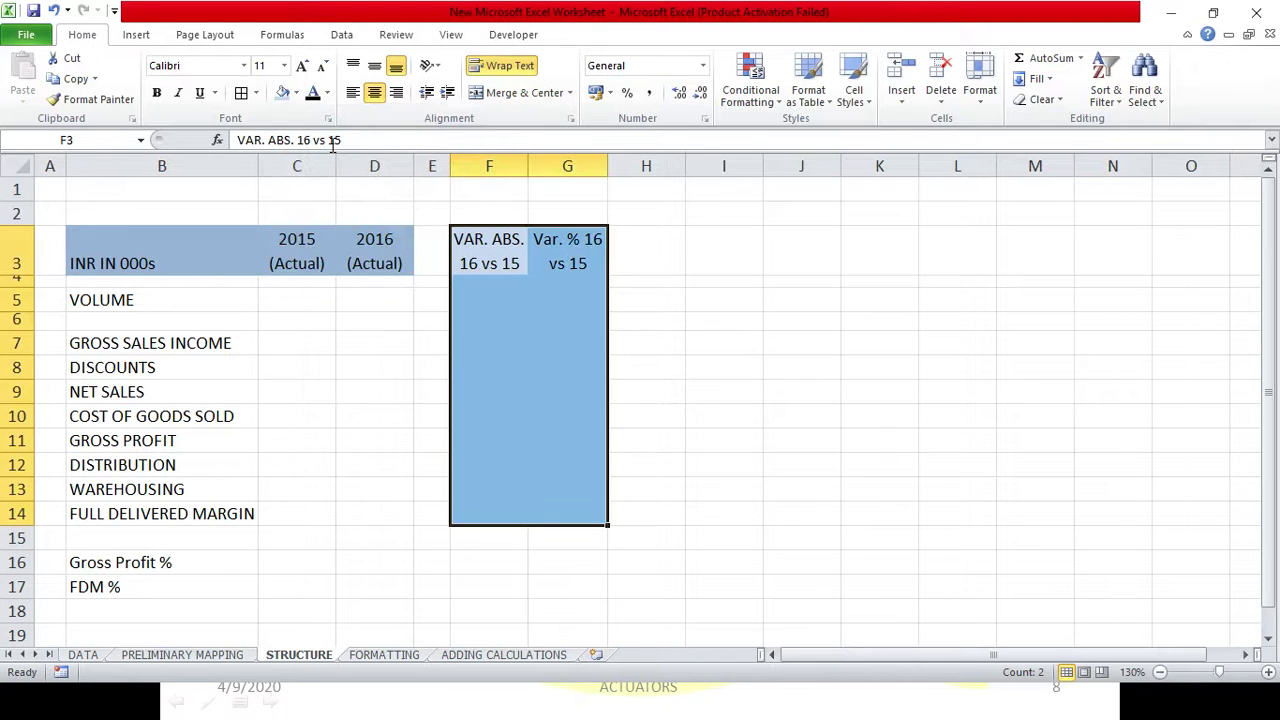
click(296, 93)
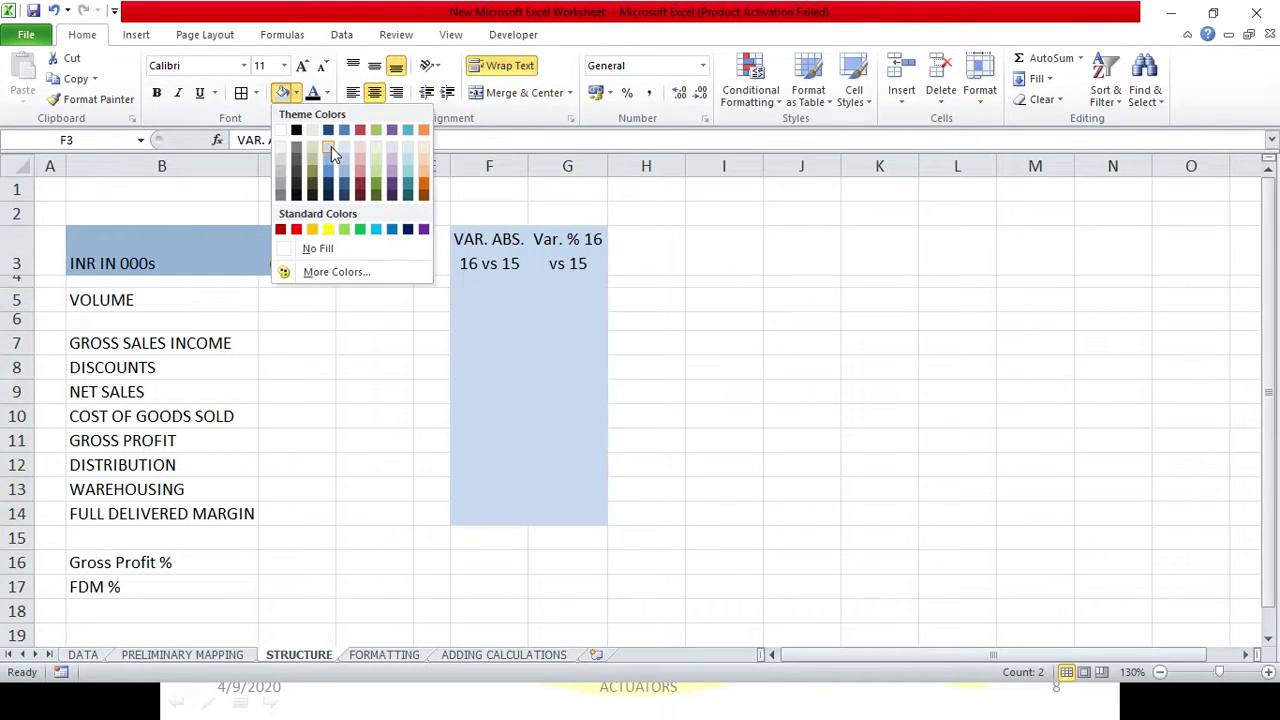
click(347, 362)
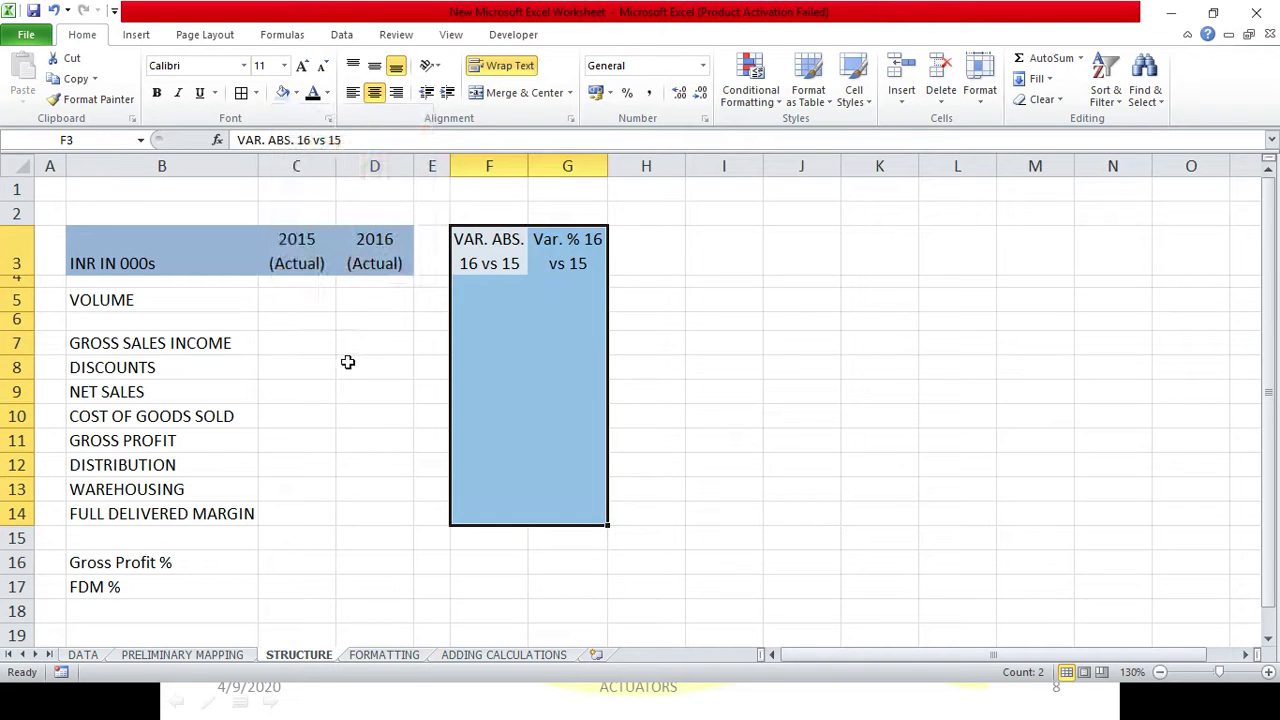
click(347, 362)
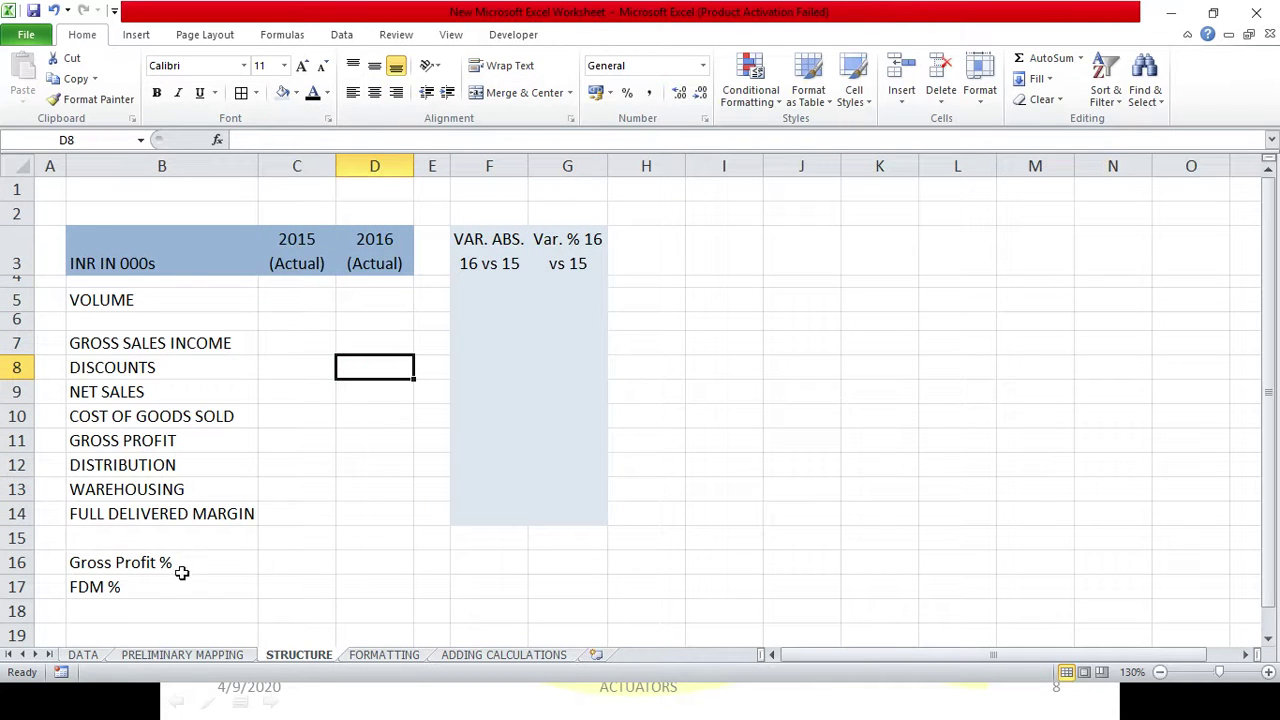
Step: Shade the ratio rows B16:D17 pale blue
click(100, 562)
drag(218, 557, 386, 583)
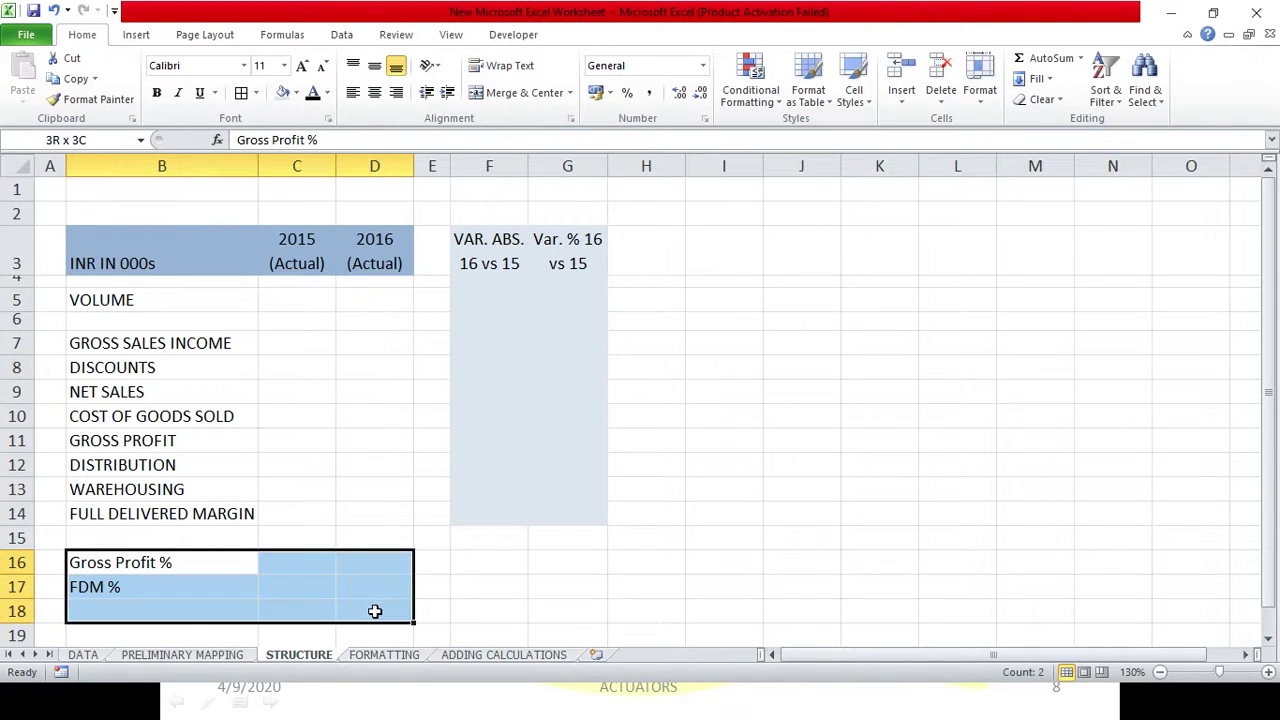
click(284, 93)
click(405, 410)
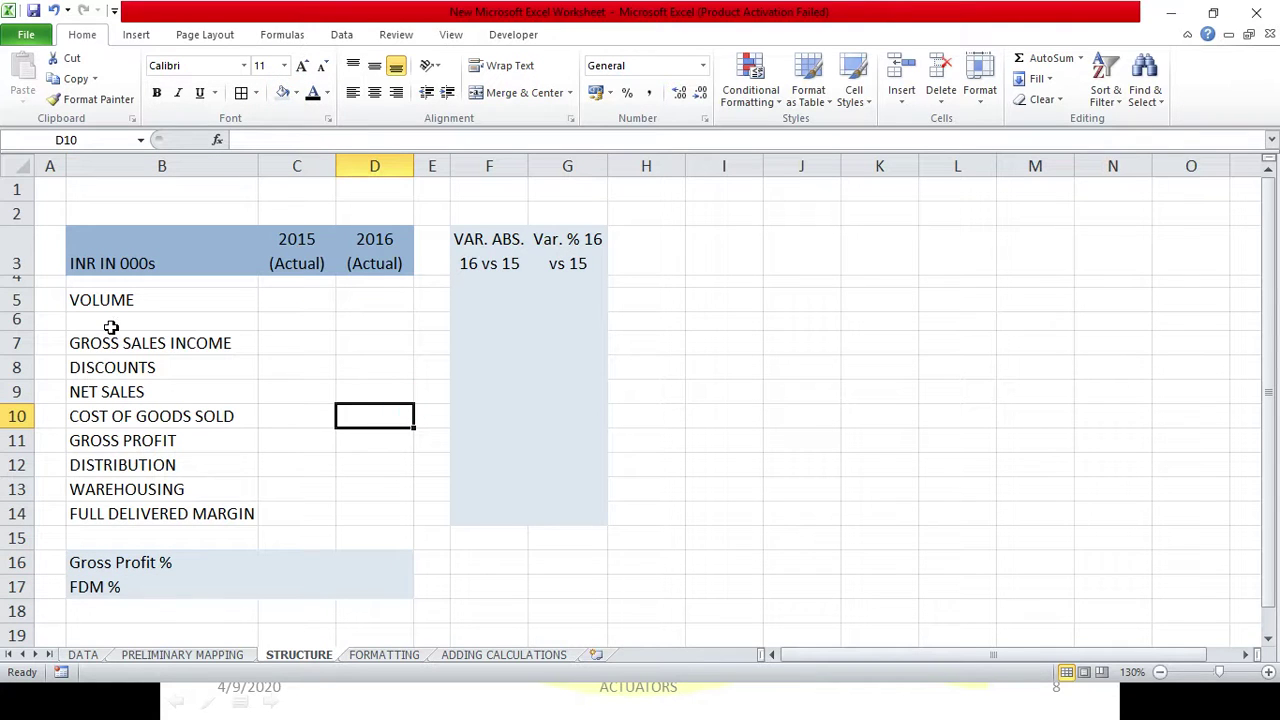
Step: Bold the whole header band from B3 through G3
click(143, 263)
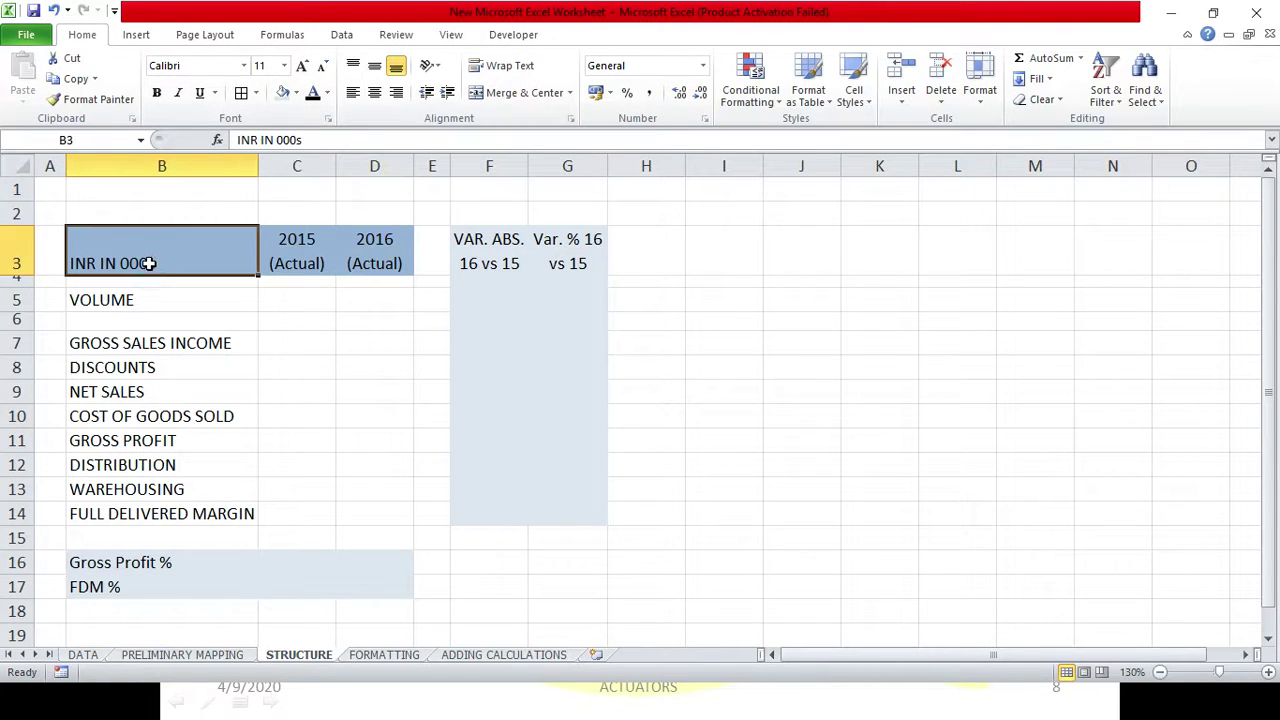
drag(194, 257, 565, 255)
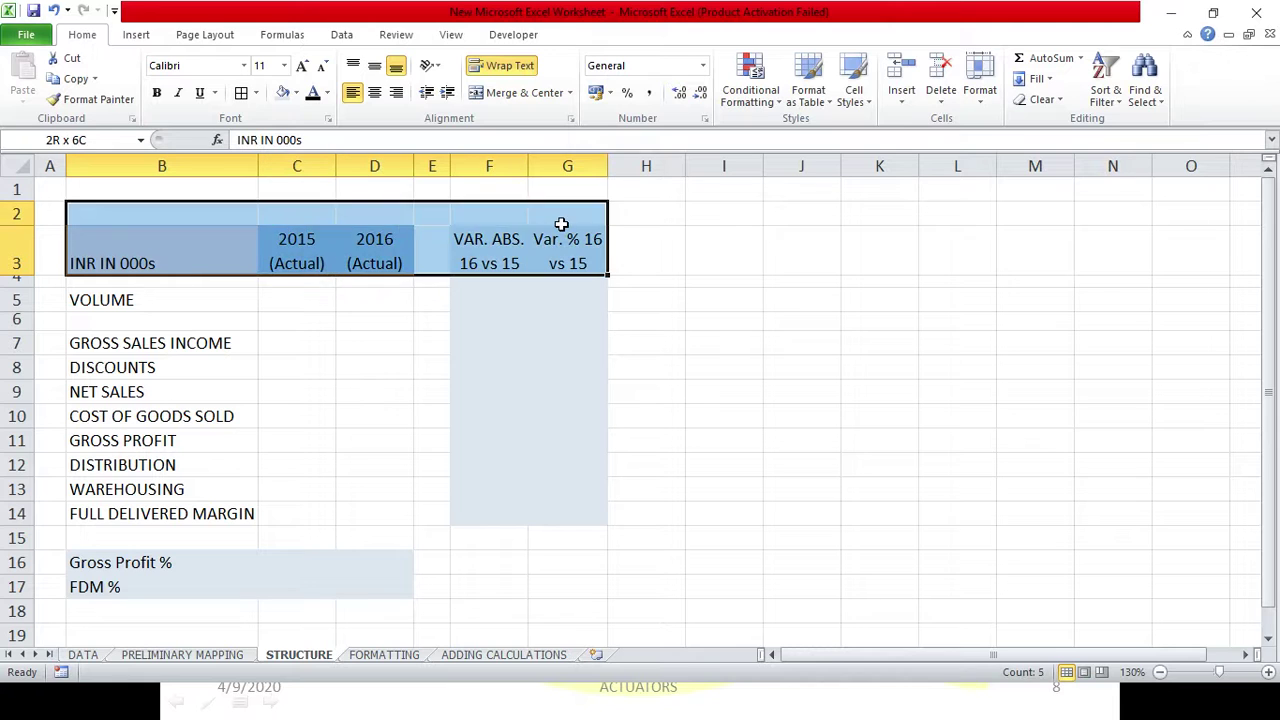
click(157, 93)
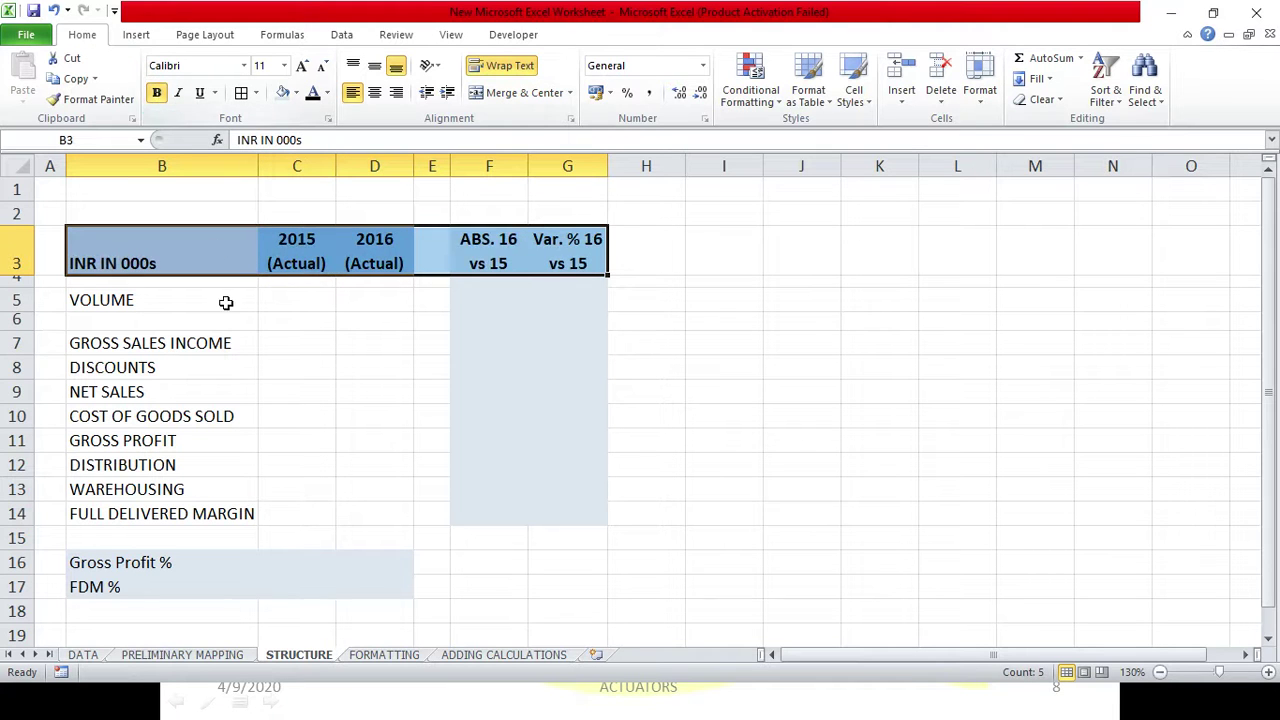
click(225, 300)
Step: Make the Gross Profit % and FDM % labels bold with blue text
drag(100, 563, 100, 585)
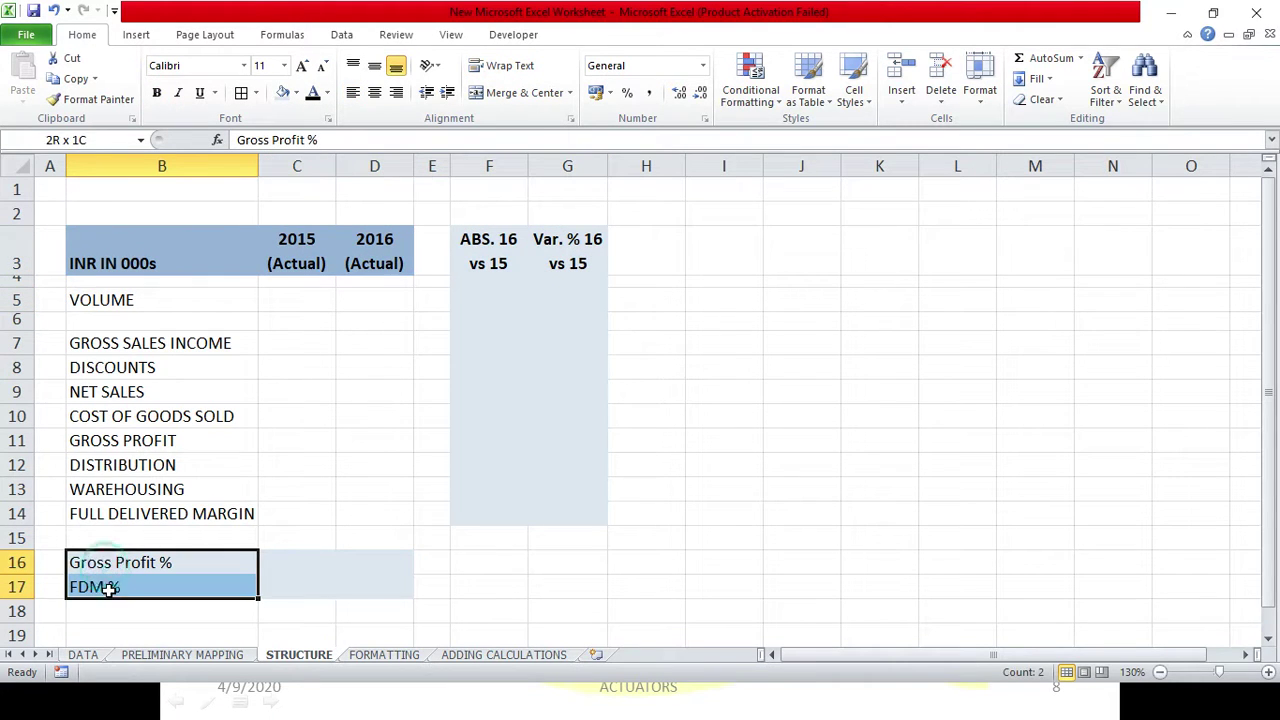
click(156, 96)
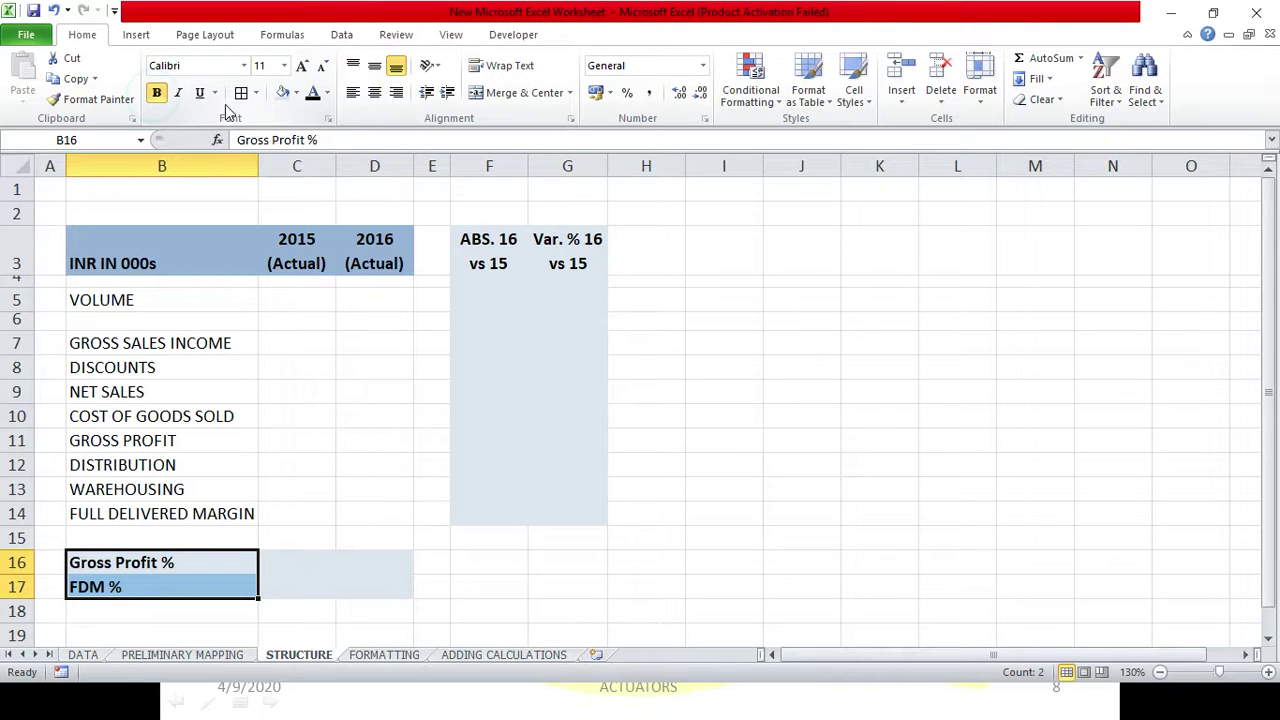
click(296, 94)
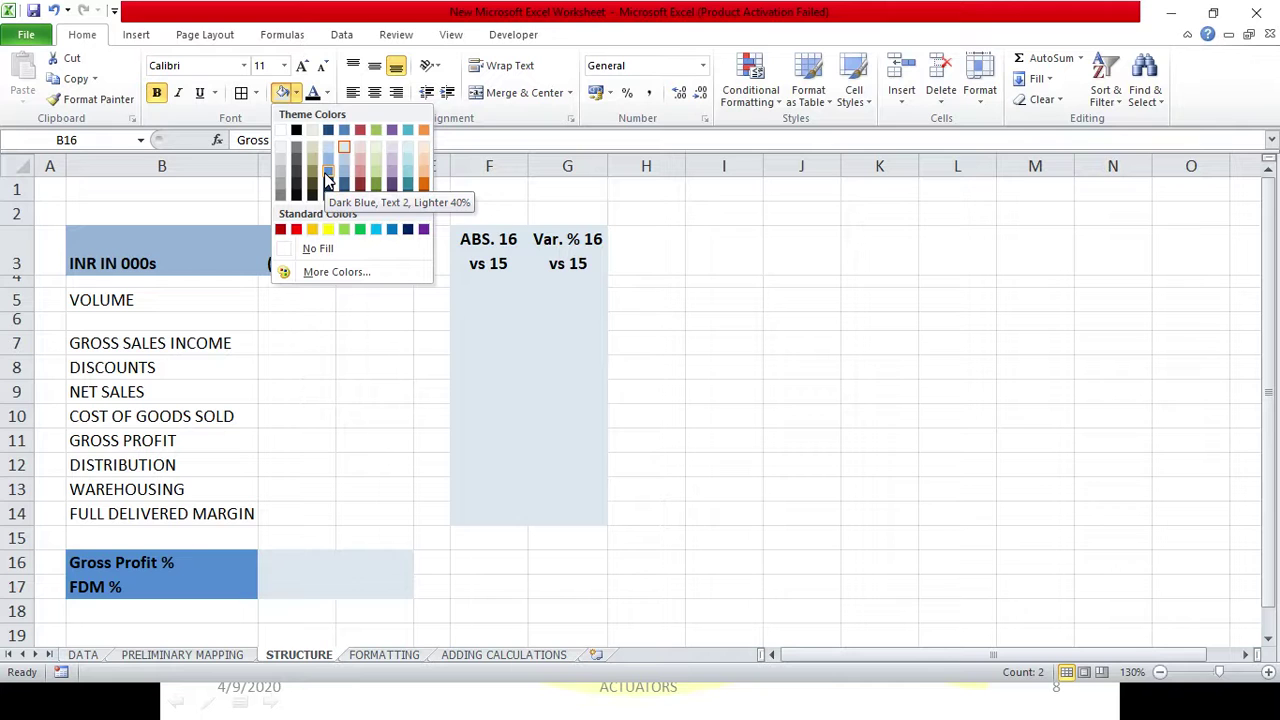
click(327, 93)
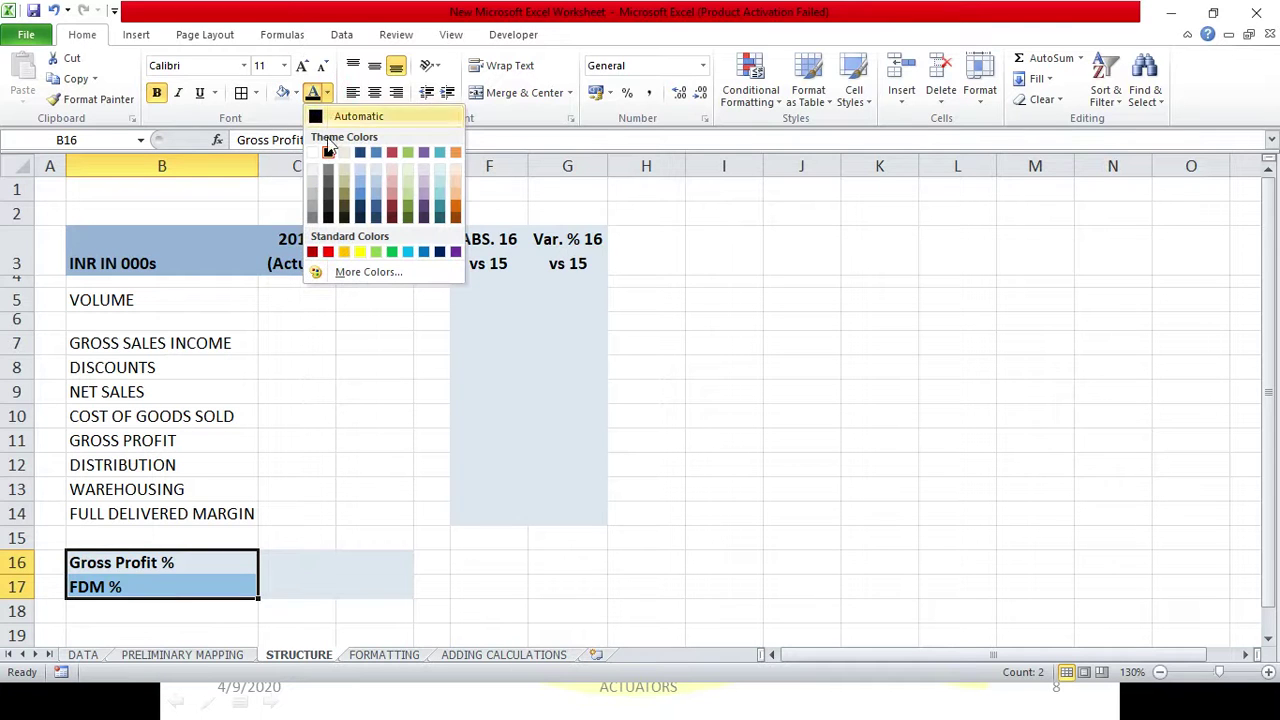
click(366, 155)
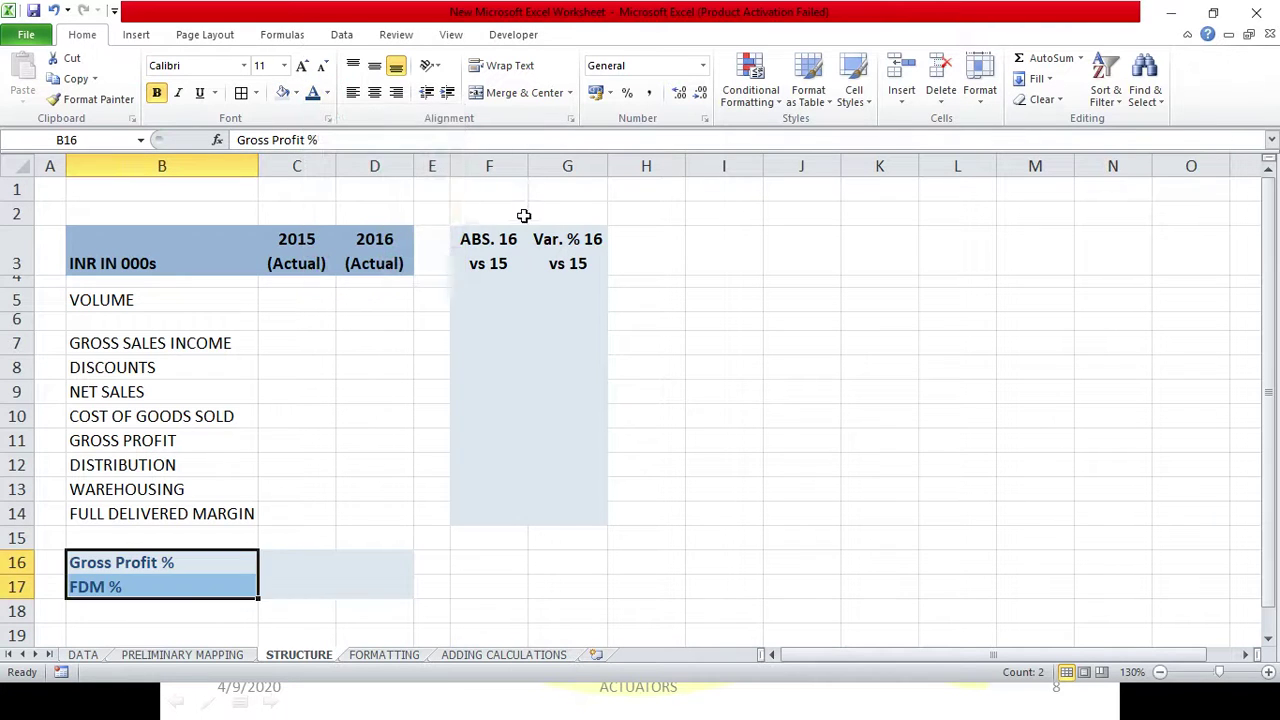
Step: Make the F3:G3 variance headers 'ABS. 16 vs 15' and 'Var. % 16 vs 15' blue
drag(488, 251, 545, 252)
click(313, 94)
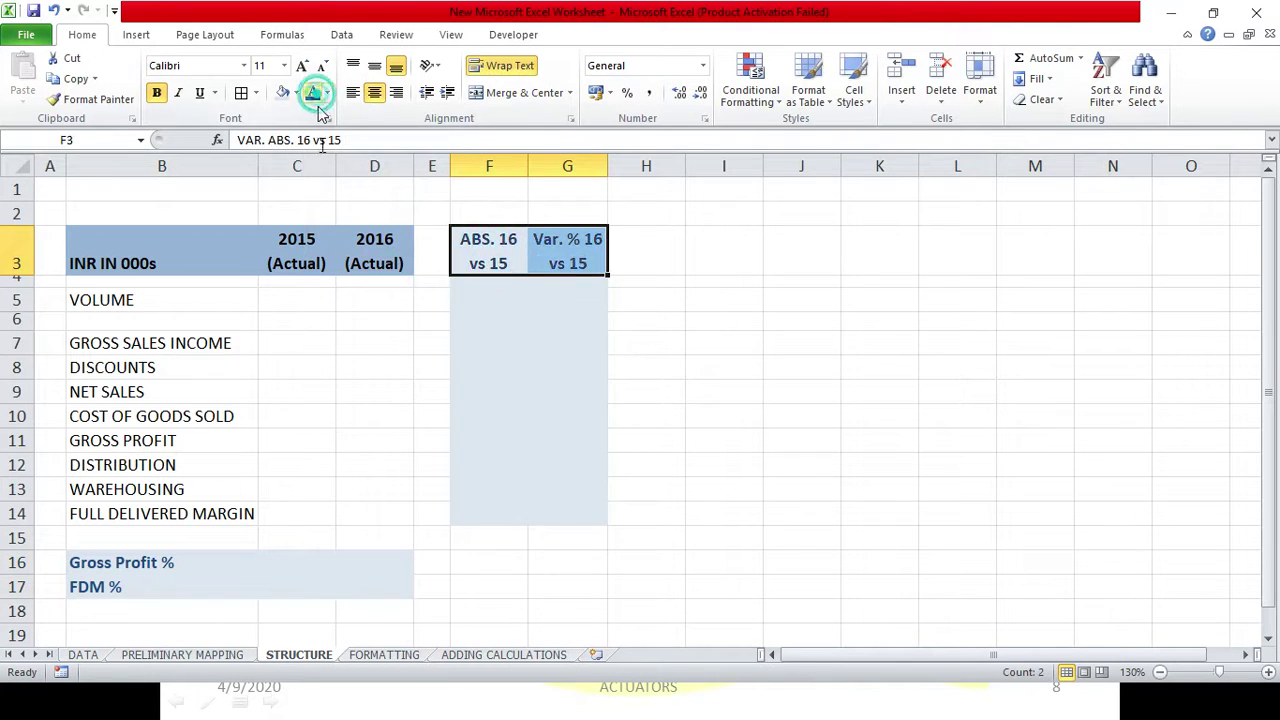
click(288, 391)
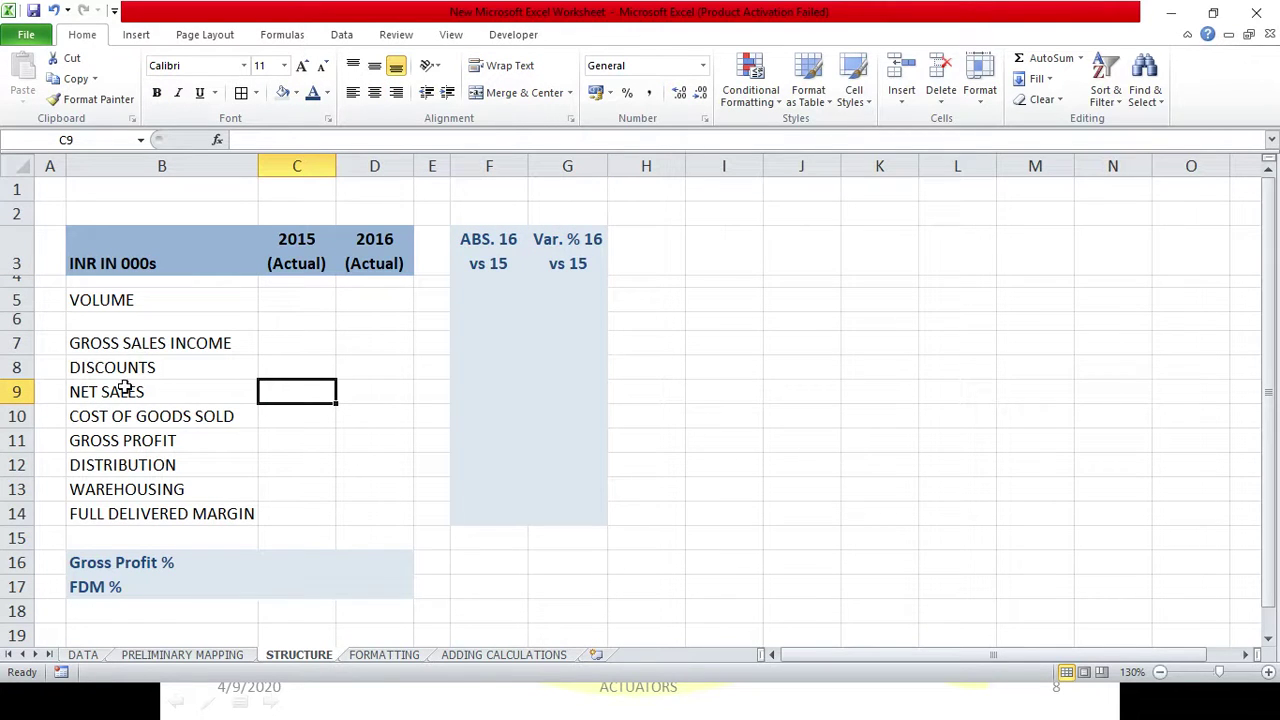
click(128, 390)
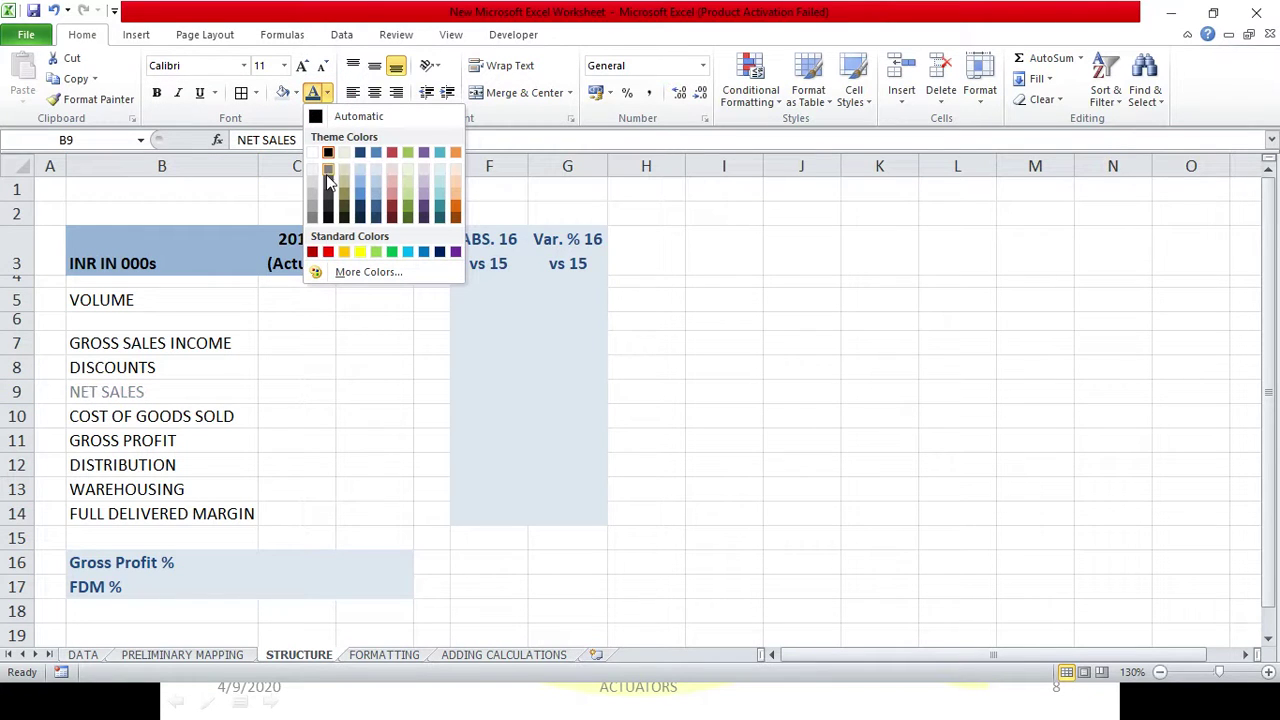
Step: Bold the NET SALES, GROSS PROFIT and FULL DELIVERED MARGIN labels, giving NET SALES a dark font colour
click(362, 217)
click(157, 93)
click(128, 442)
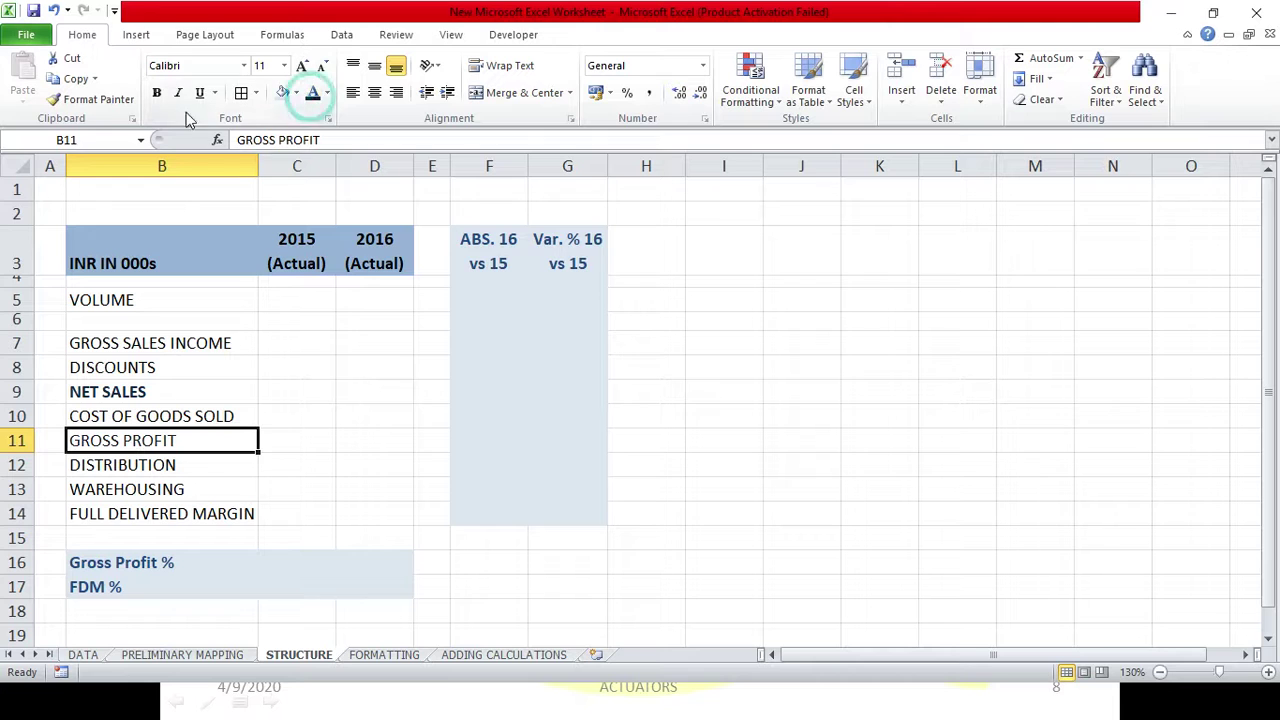
click(157, 93)
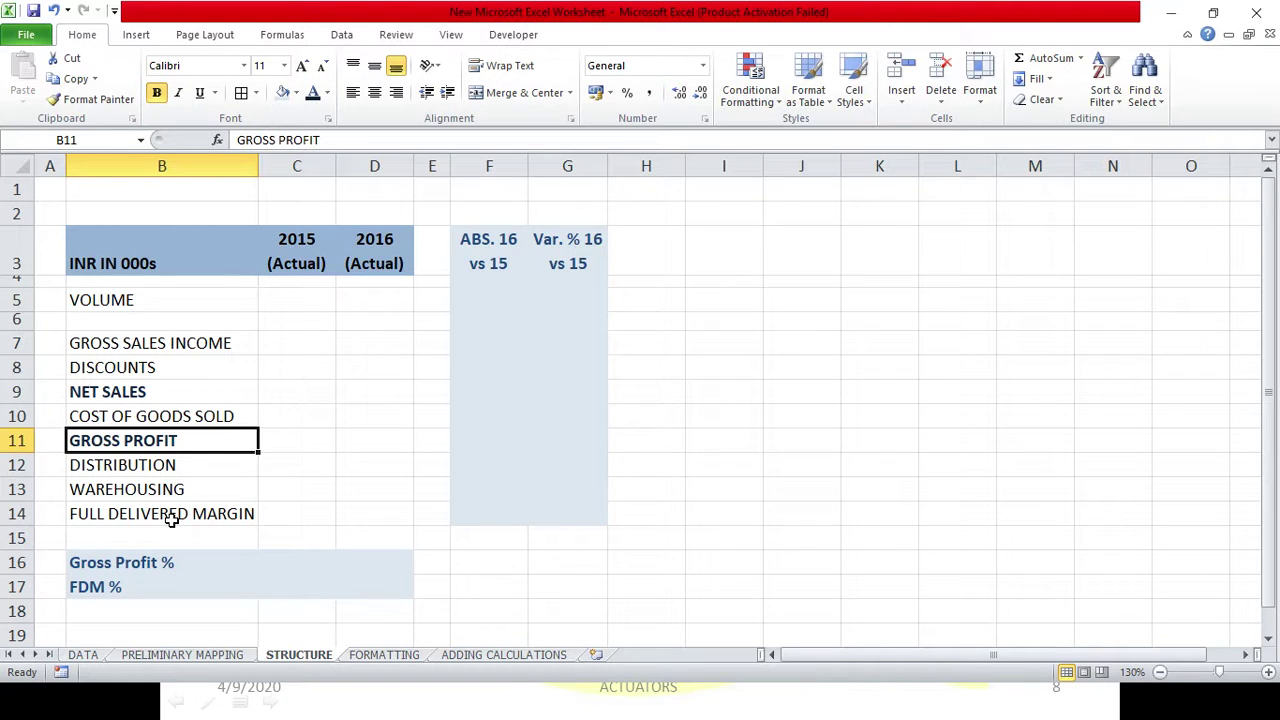
click(172, 518)
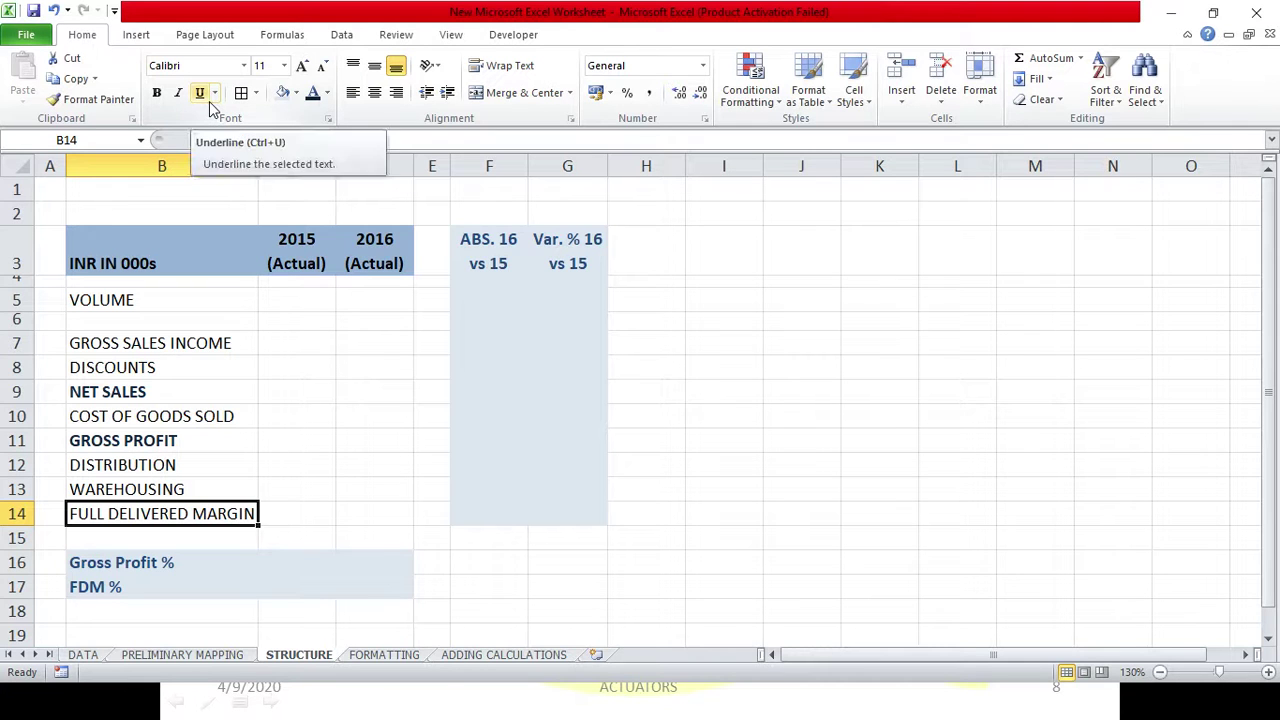
click(157, 92)
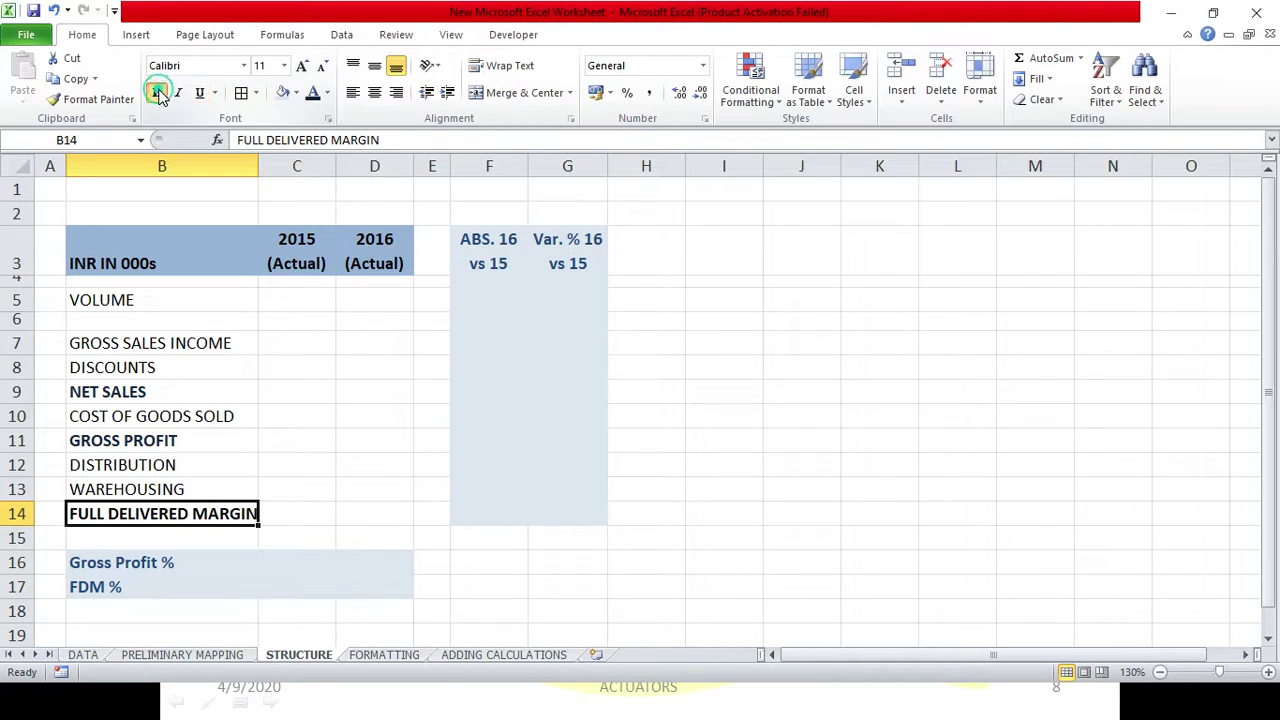
click(351, 461)
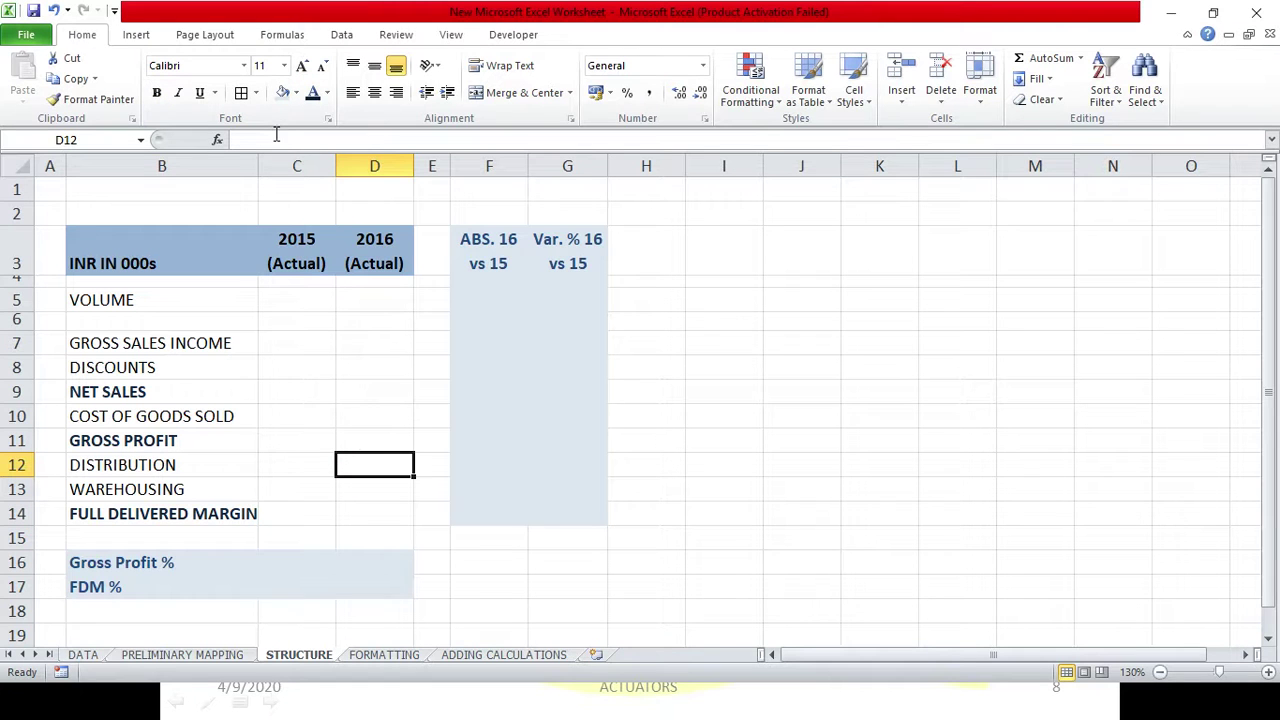
Step: Autofit column B to its longest label and select the NET SALES row B9:D9
double_click(258, 166)
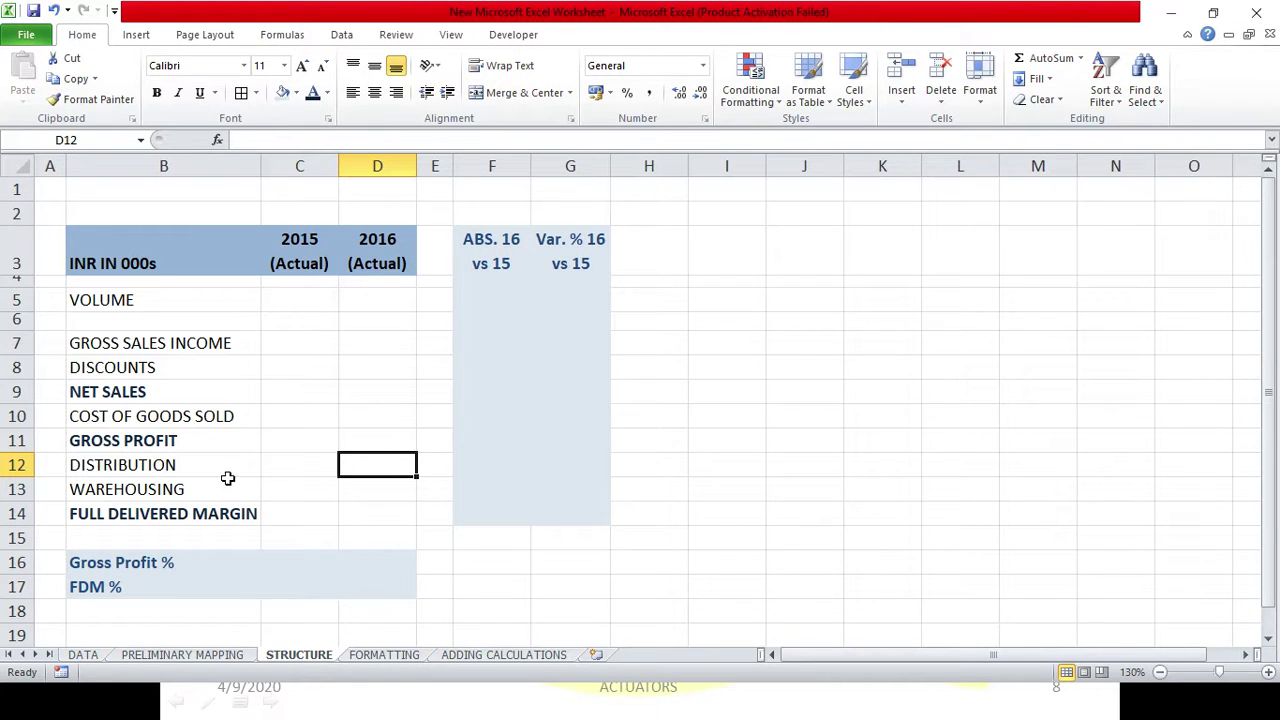
click(128, 342)
click(128, 366)
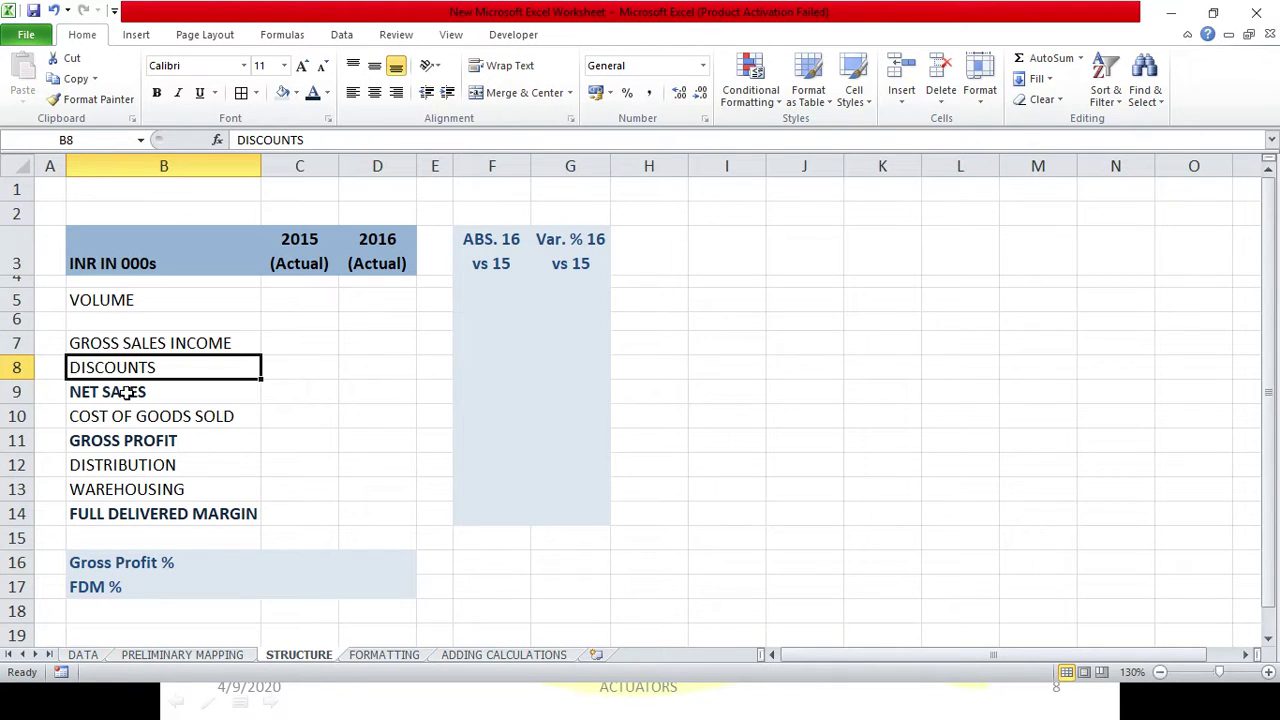
drag(128, 392, 354, 392)
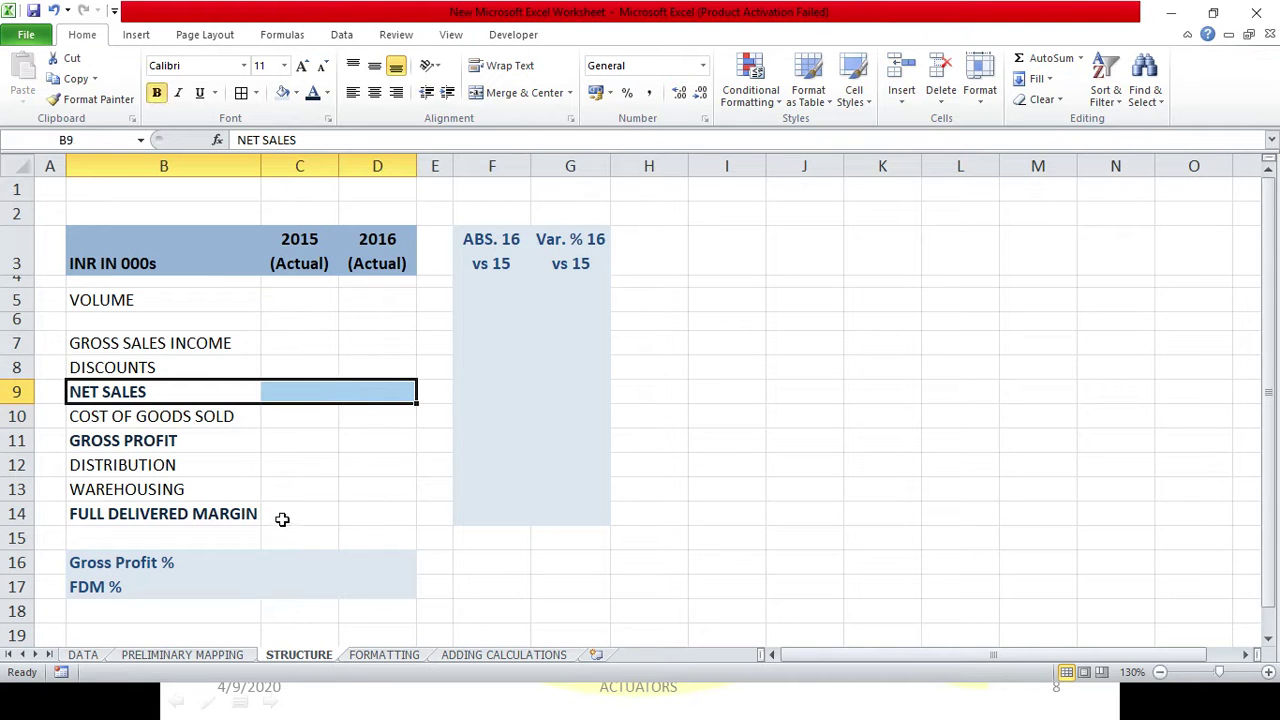
click(257, 93)
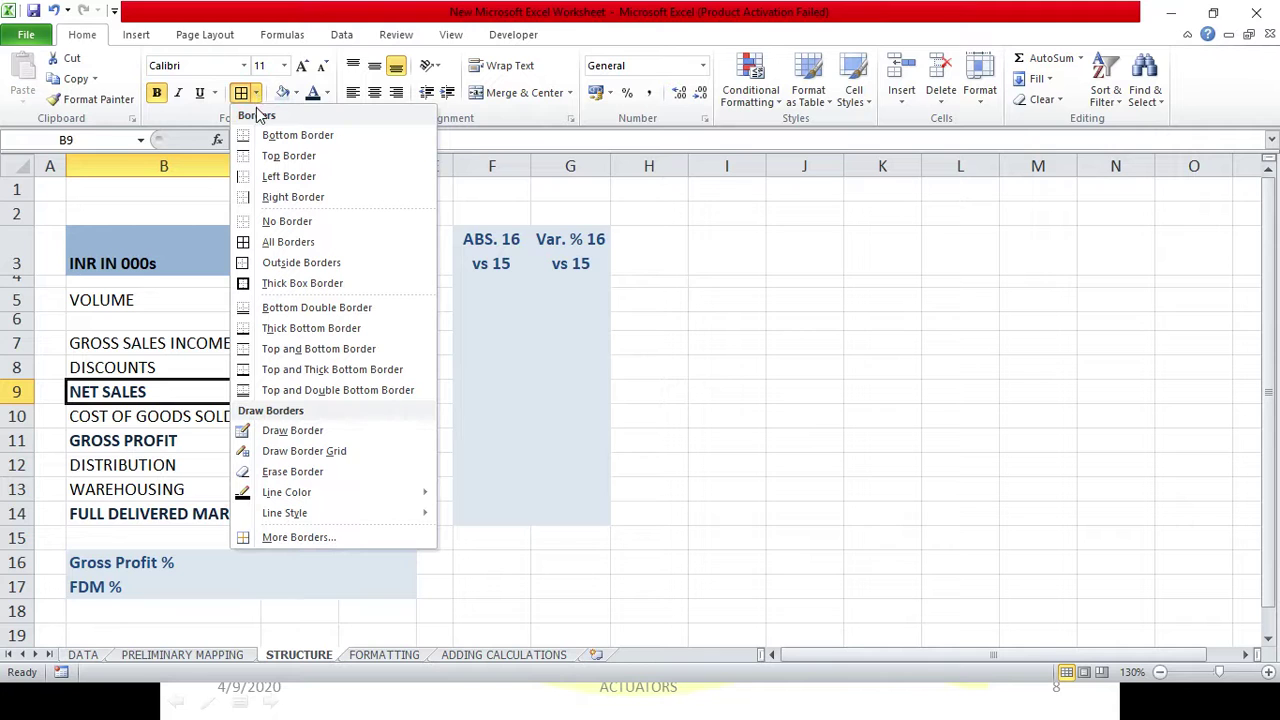
Step: Add top borders to B9:D9 and B11:D11, and top and bottom borders to B14:D14
click(280, 156)
click(236, 438)
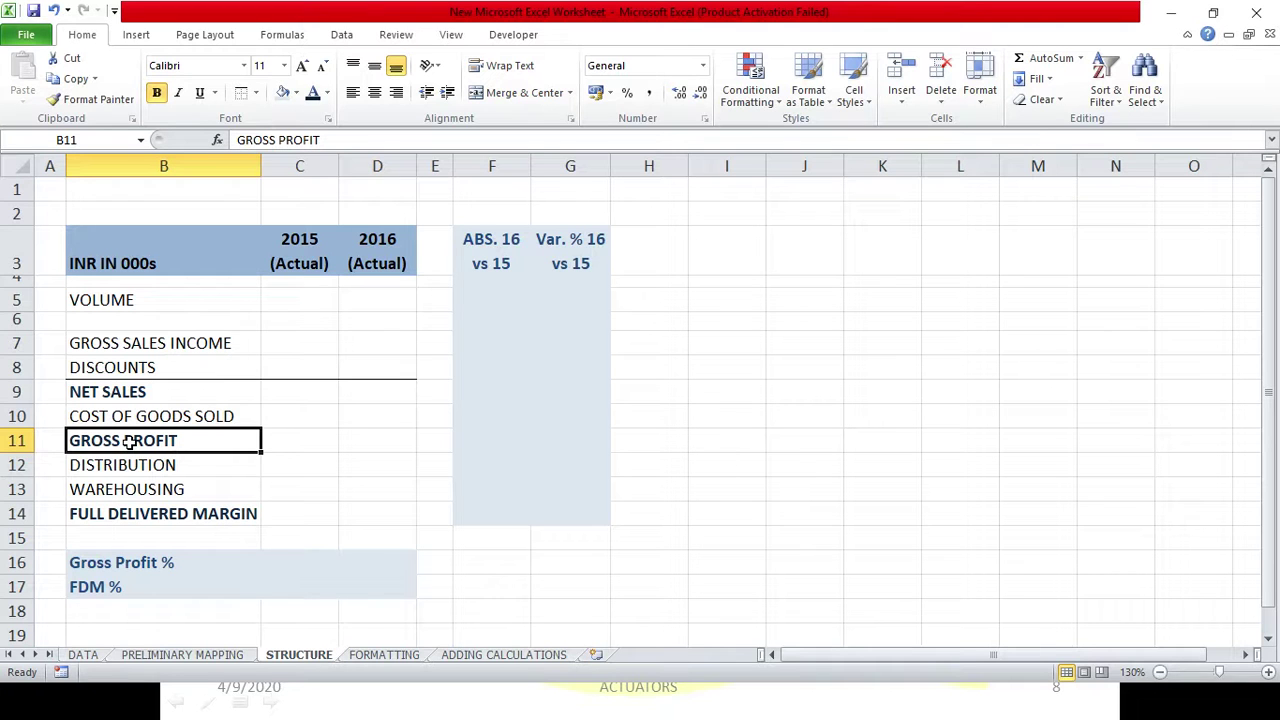
drag(206, 432, 350, 440)
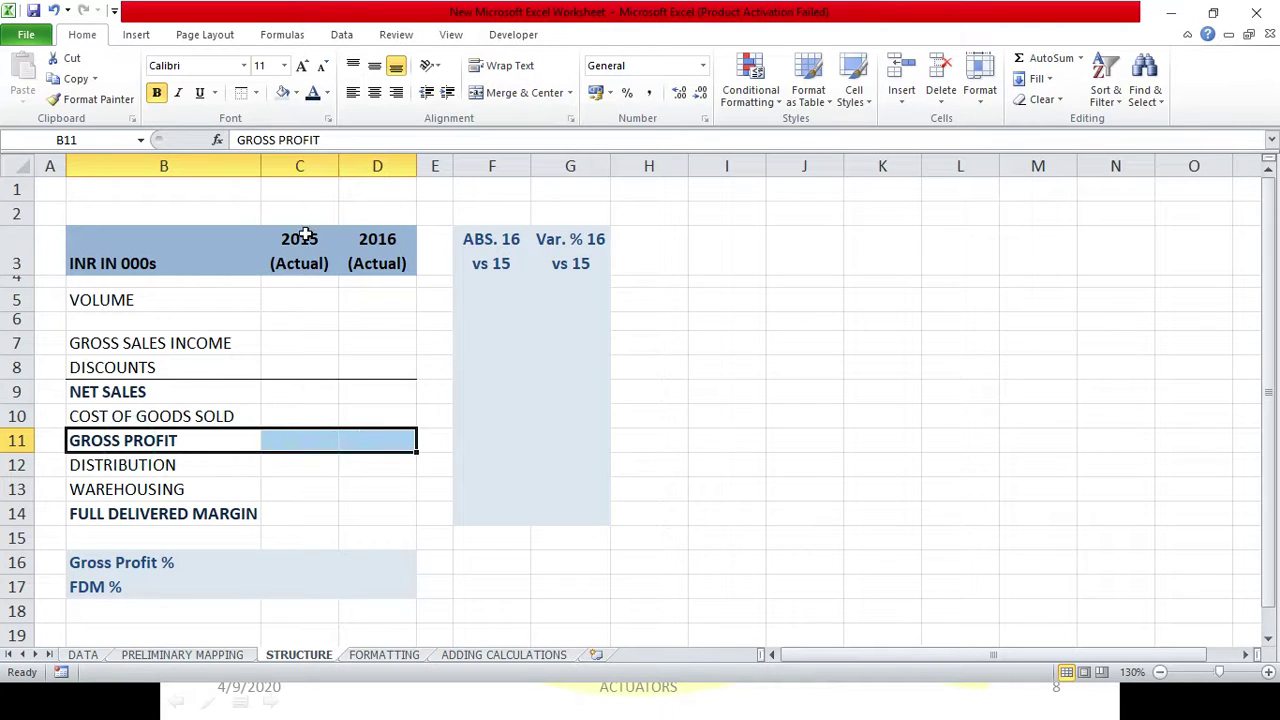
click(242, 92)
drag(132, 515, 367, 512)
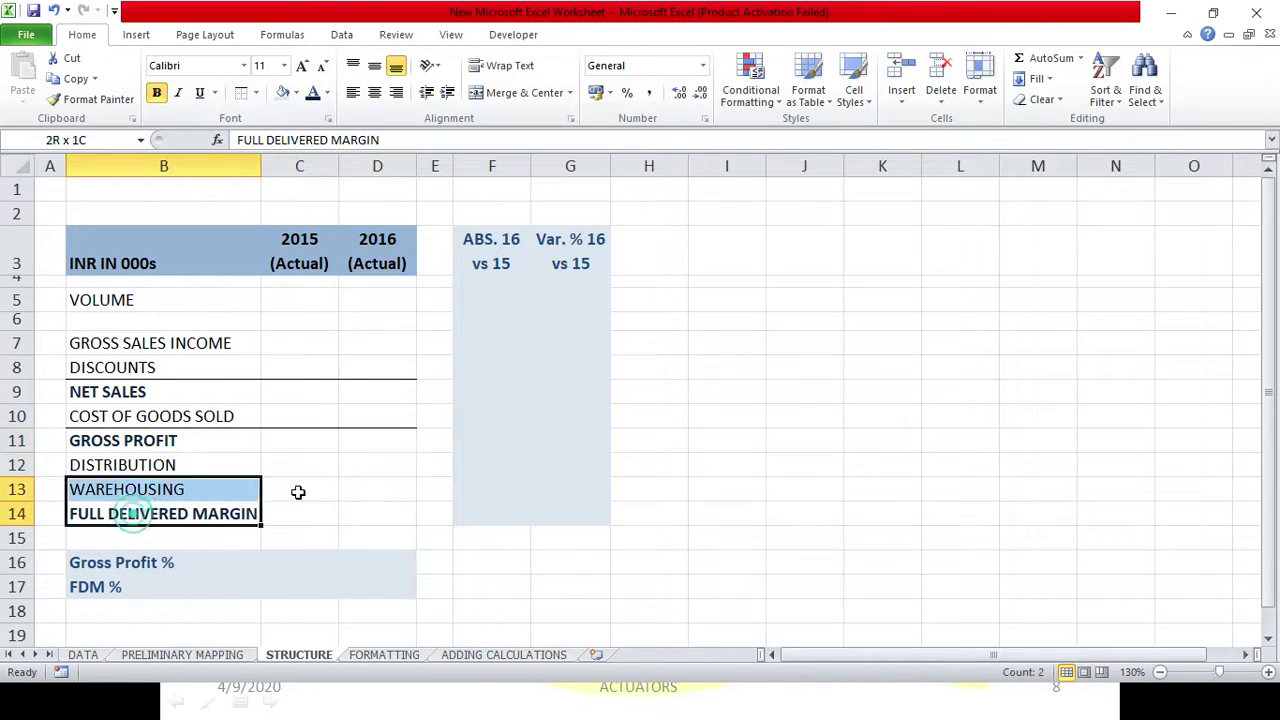
click(256, 92)
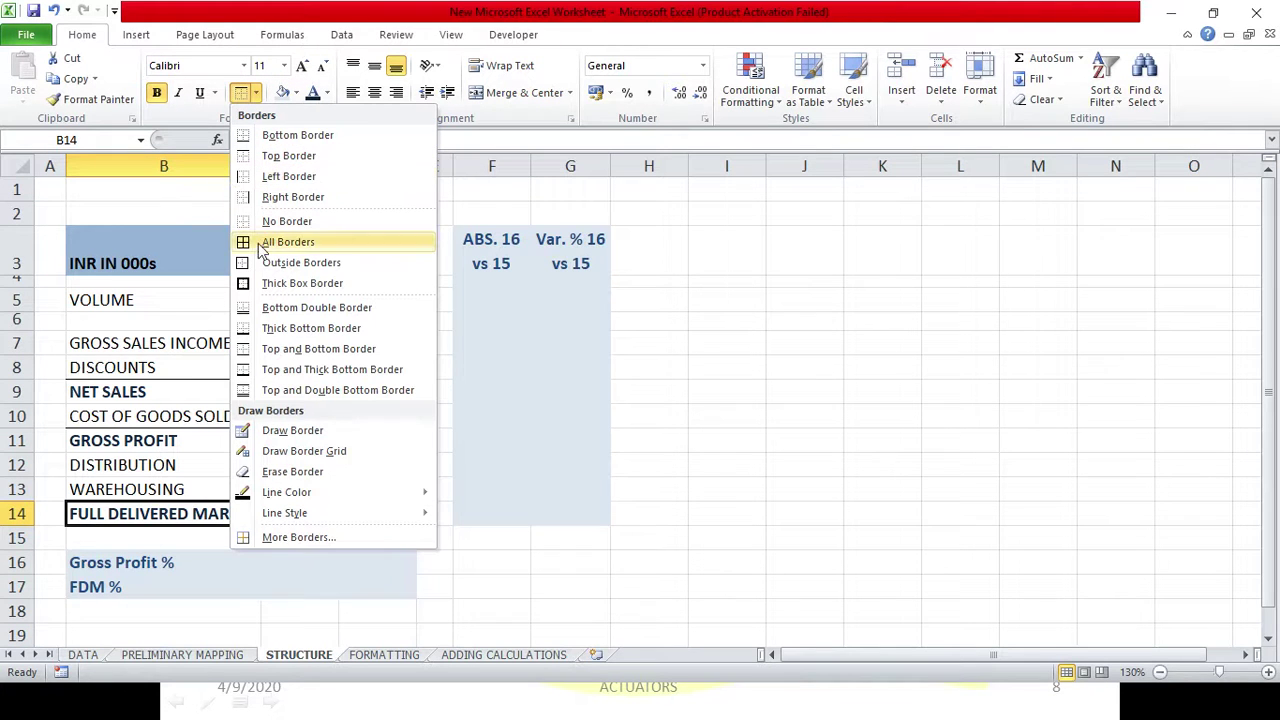
click(266, 349)
click(258, 465)
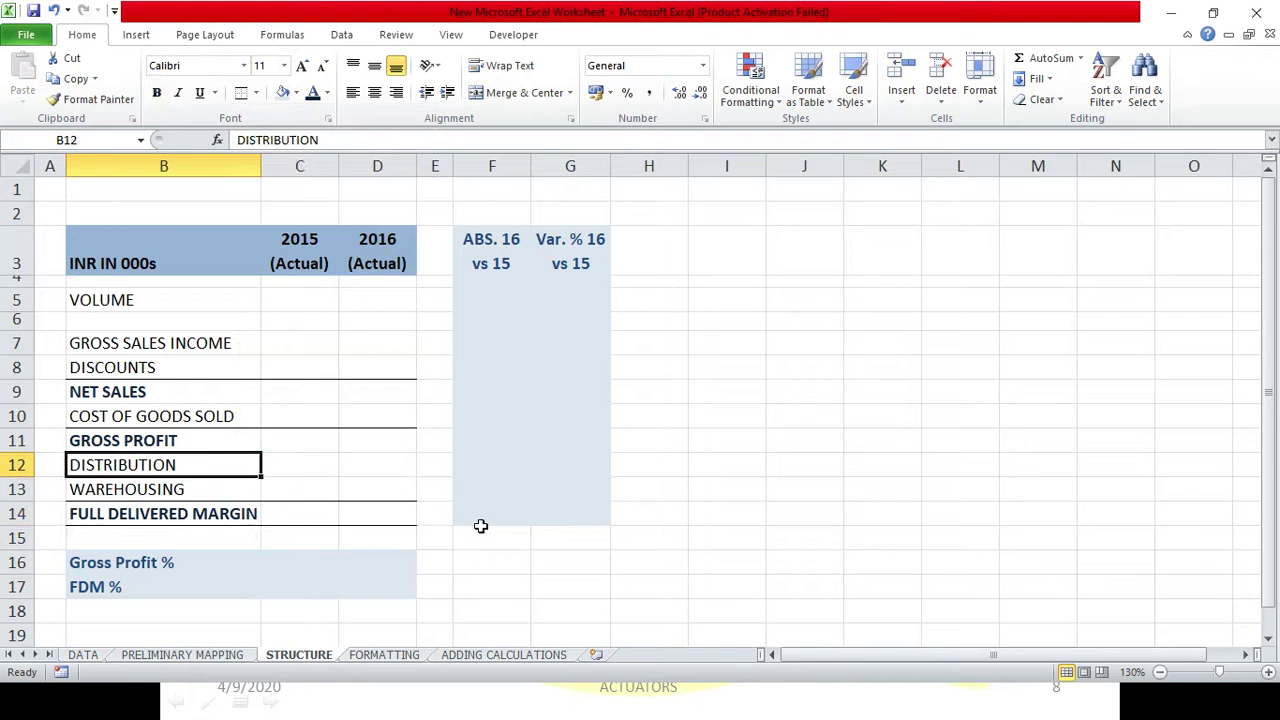
Step: Add top borders to F9:G9 and F11:G11, and top and bottom borders to F14:G14
drag(483, 388, 577, 388)
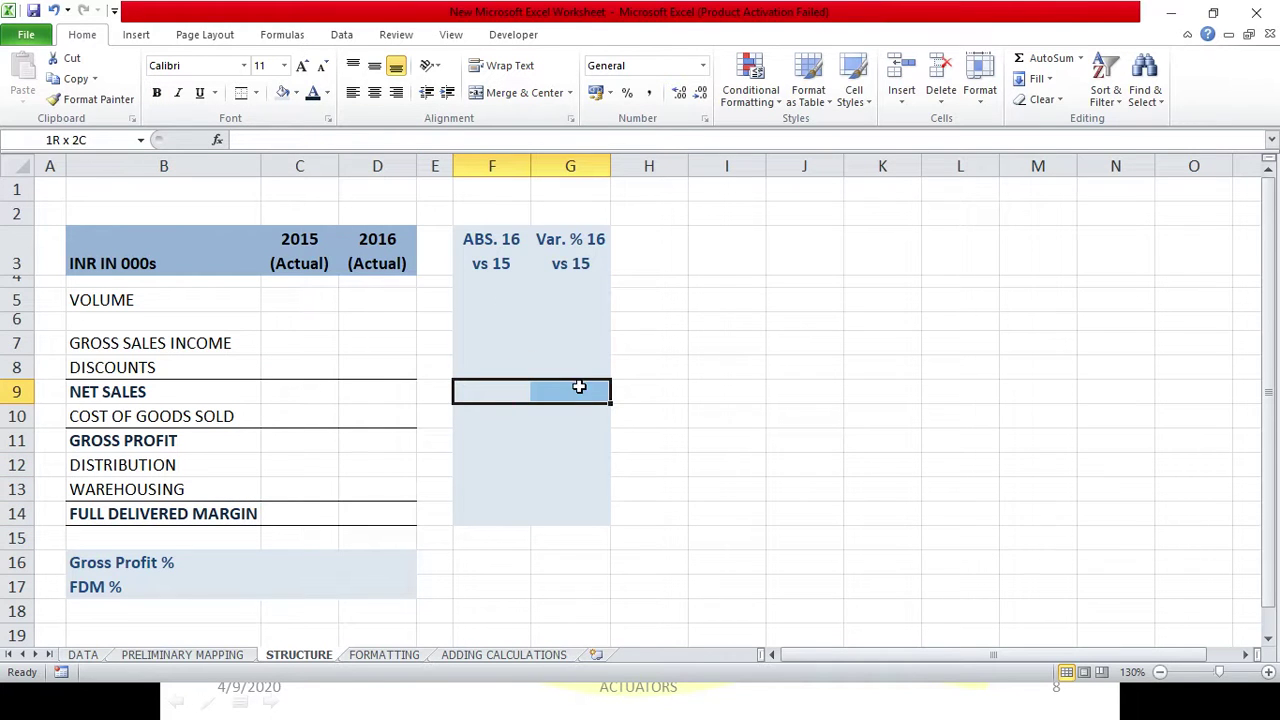
click(256, 93)
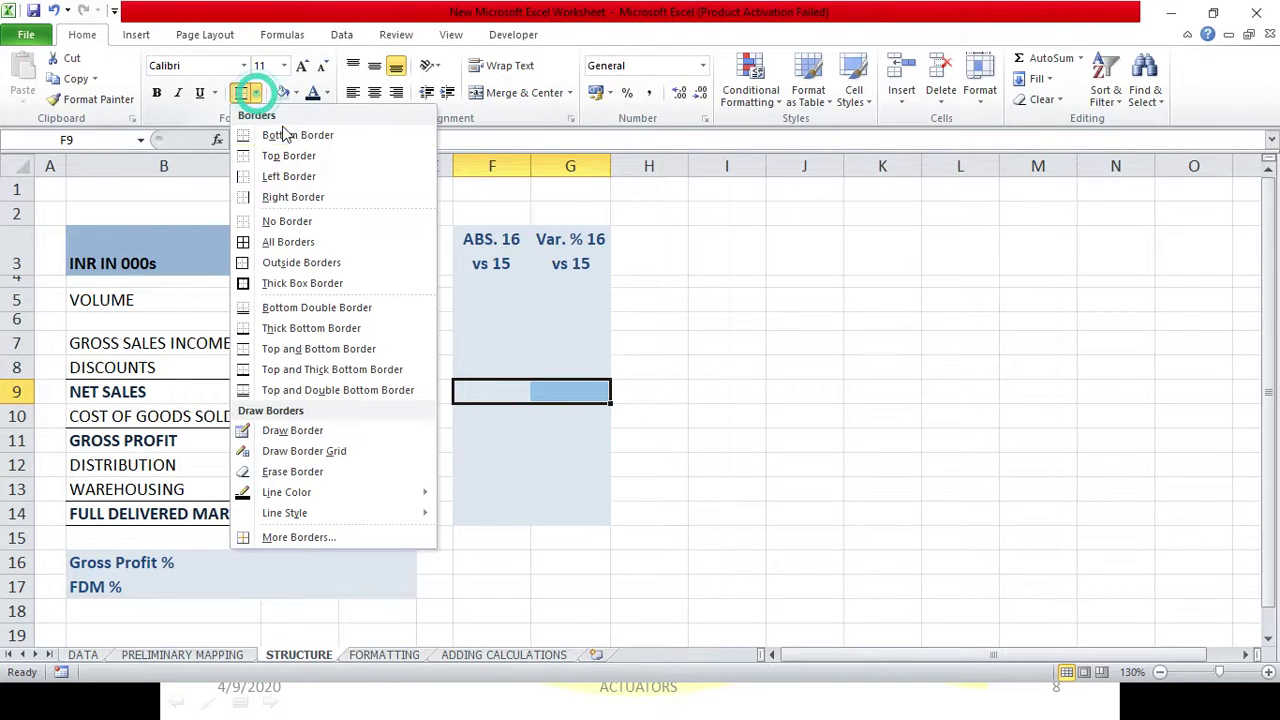
click(293, 155)
drag(484, 442, 551, 440)
click(241, 93)
drag(452, 512, 548, 516)
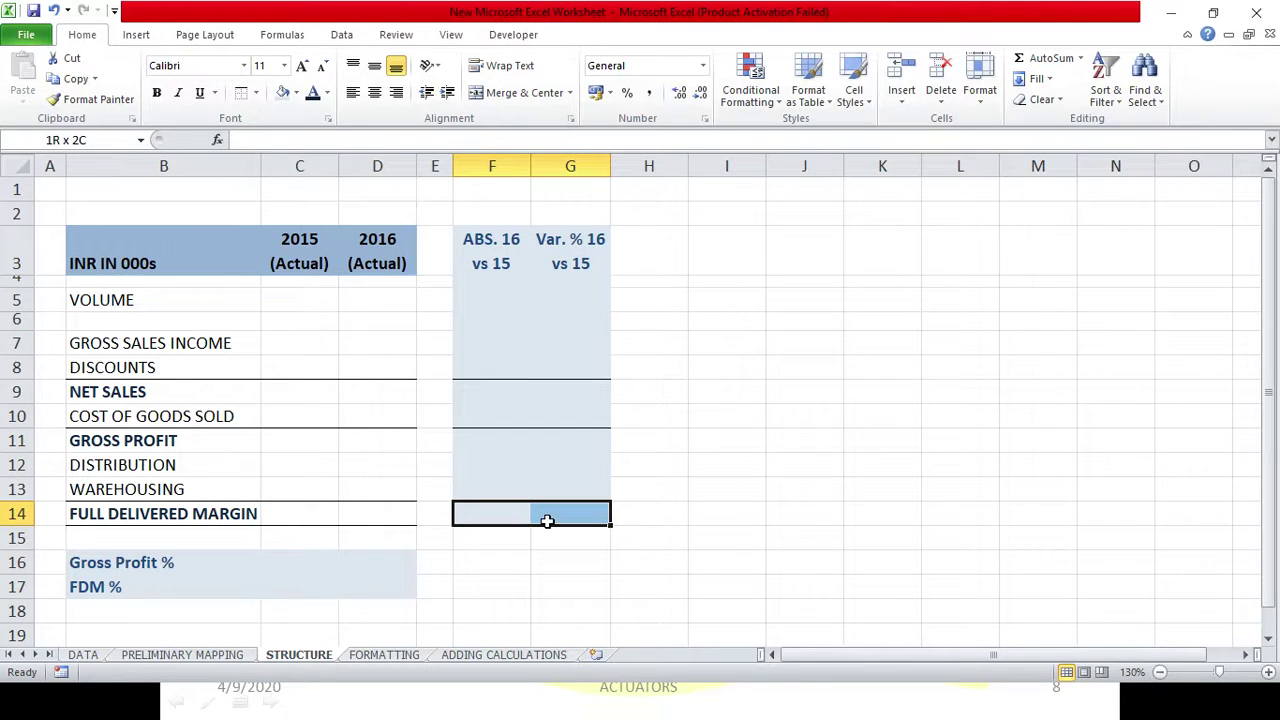
click(255, 93)
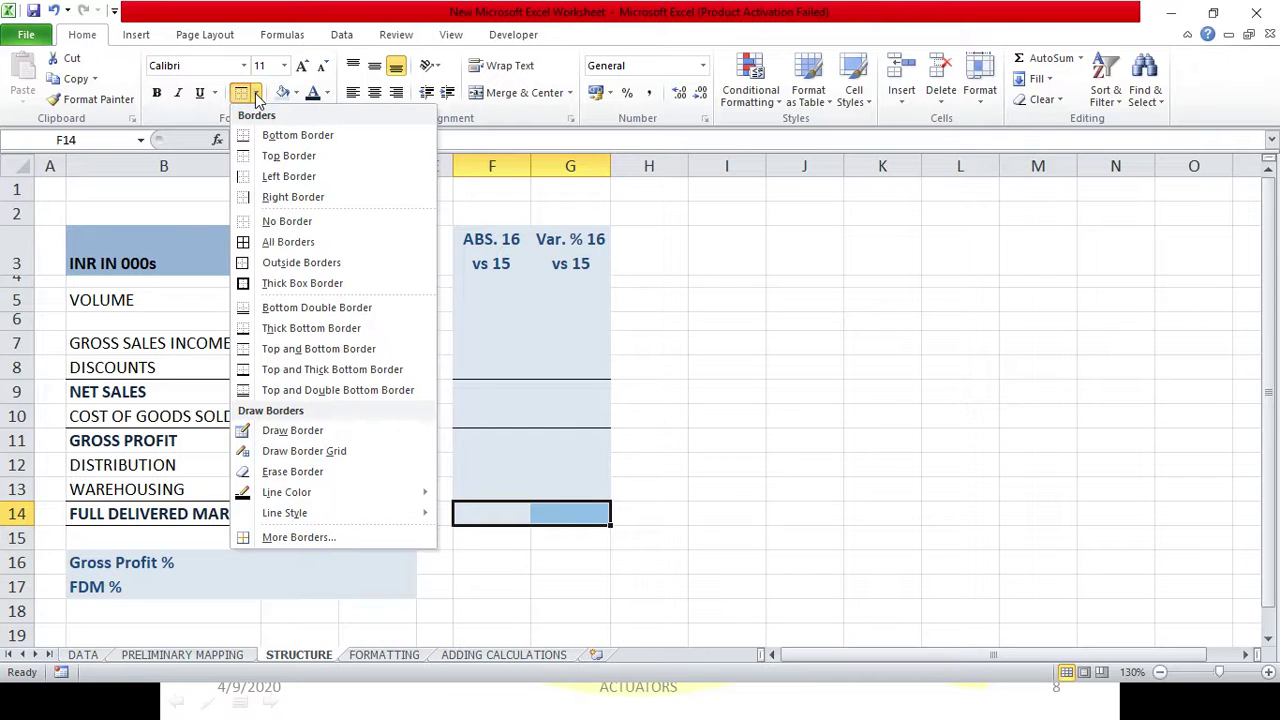
click(285, 357)
click(855, 438)
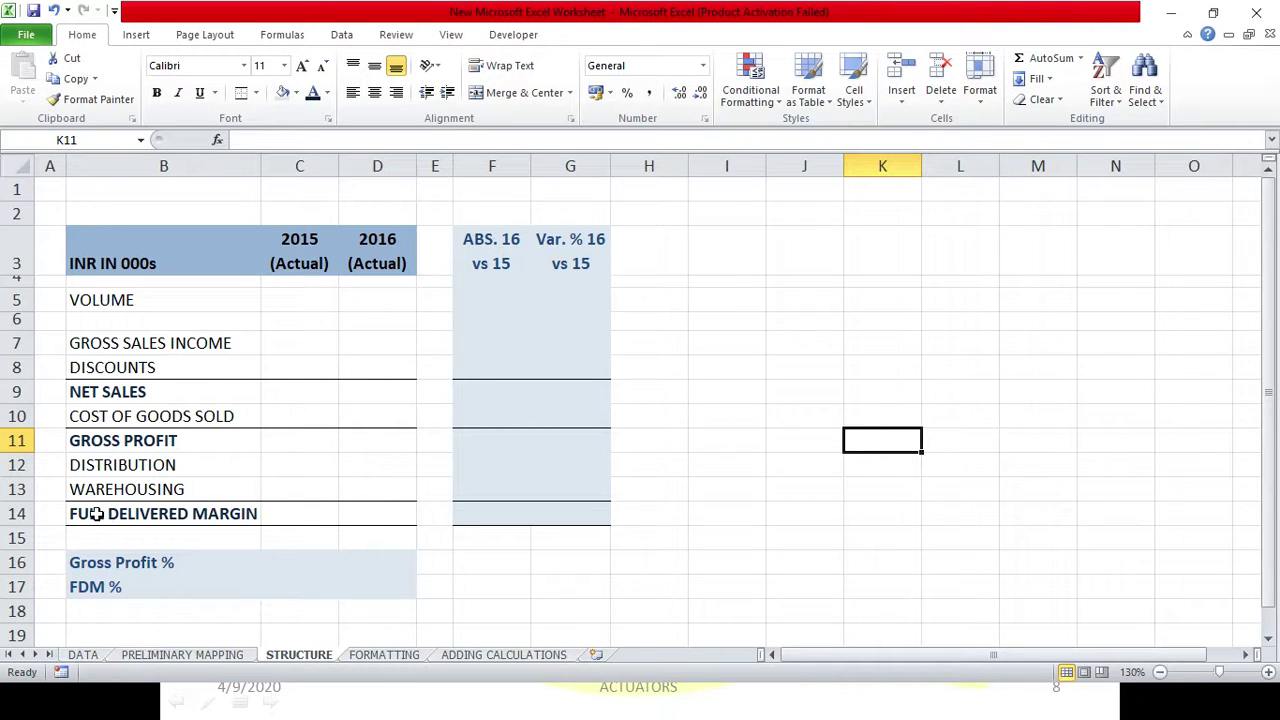
drag(95, 513, 345, 515)
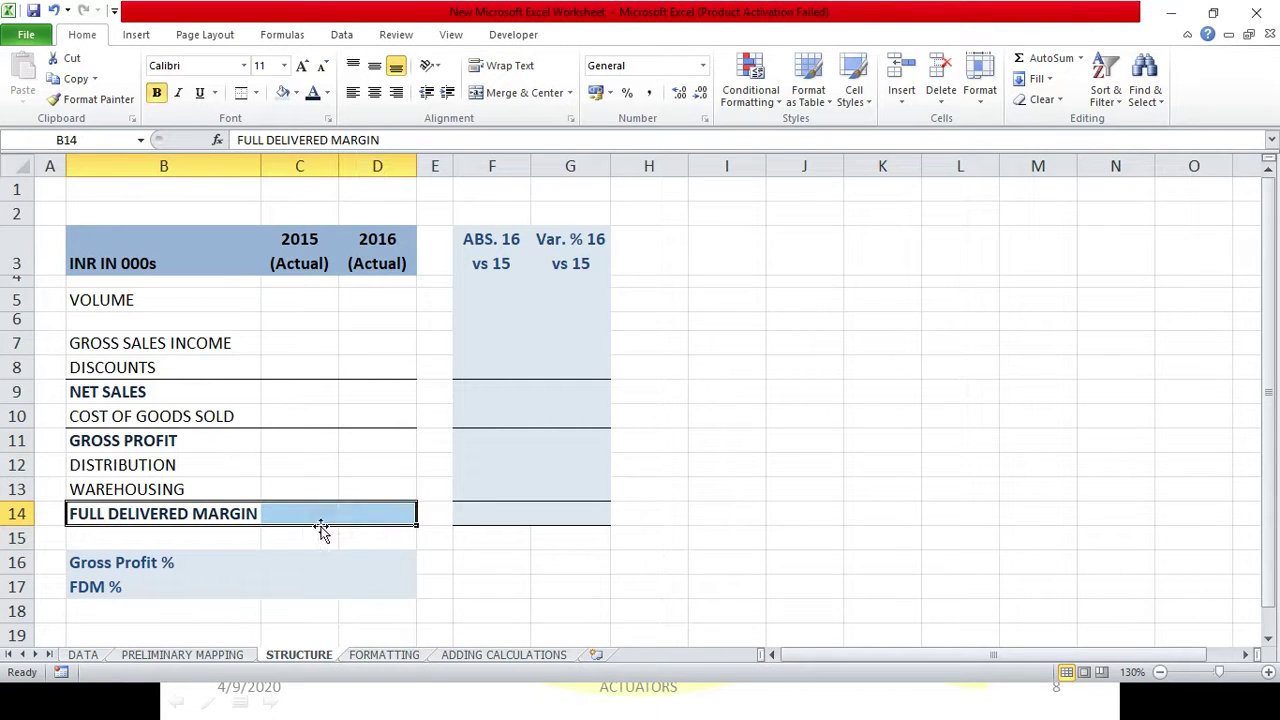
Step: Apply Top and Thick Bottom Border to B14:D14 and F14:G14
click(554, 534)
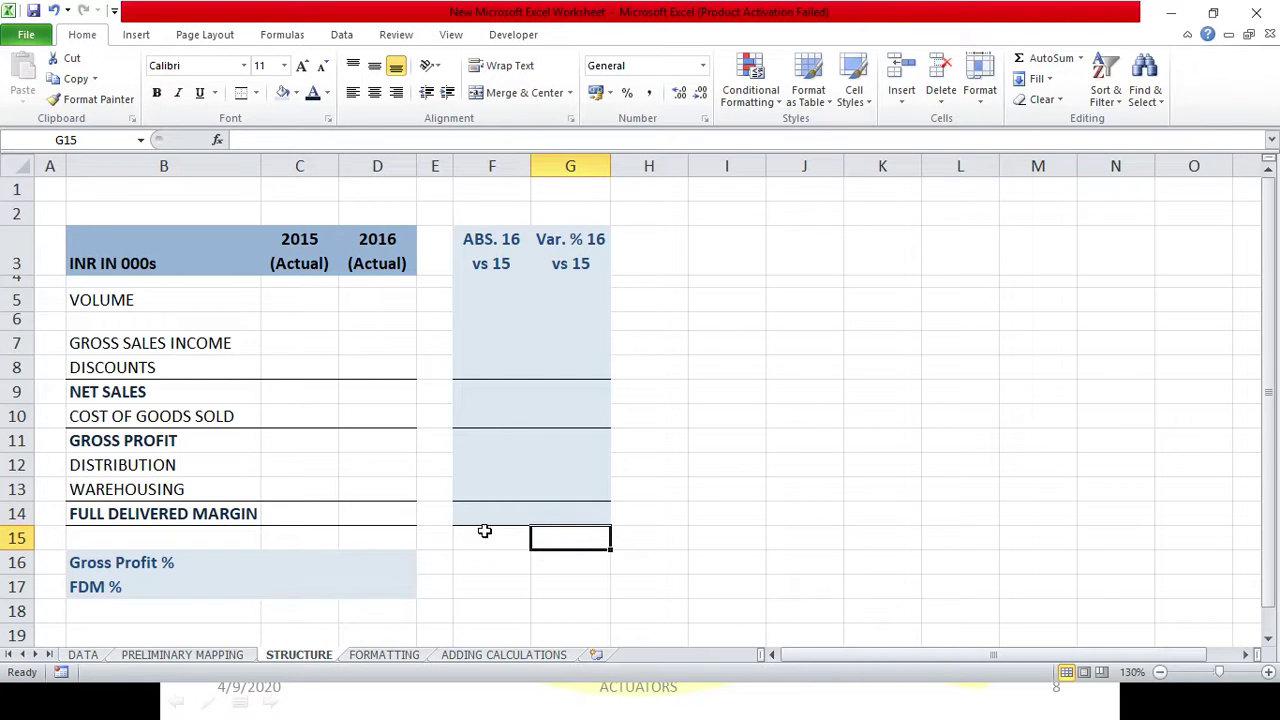
drag(113, 507, 345, 514)
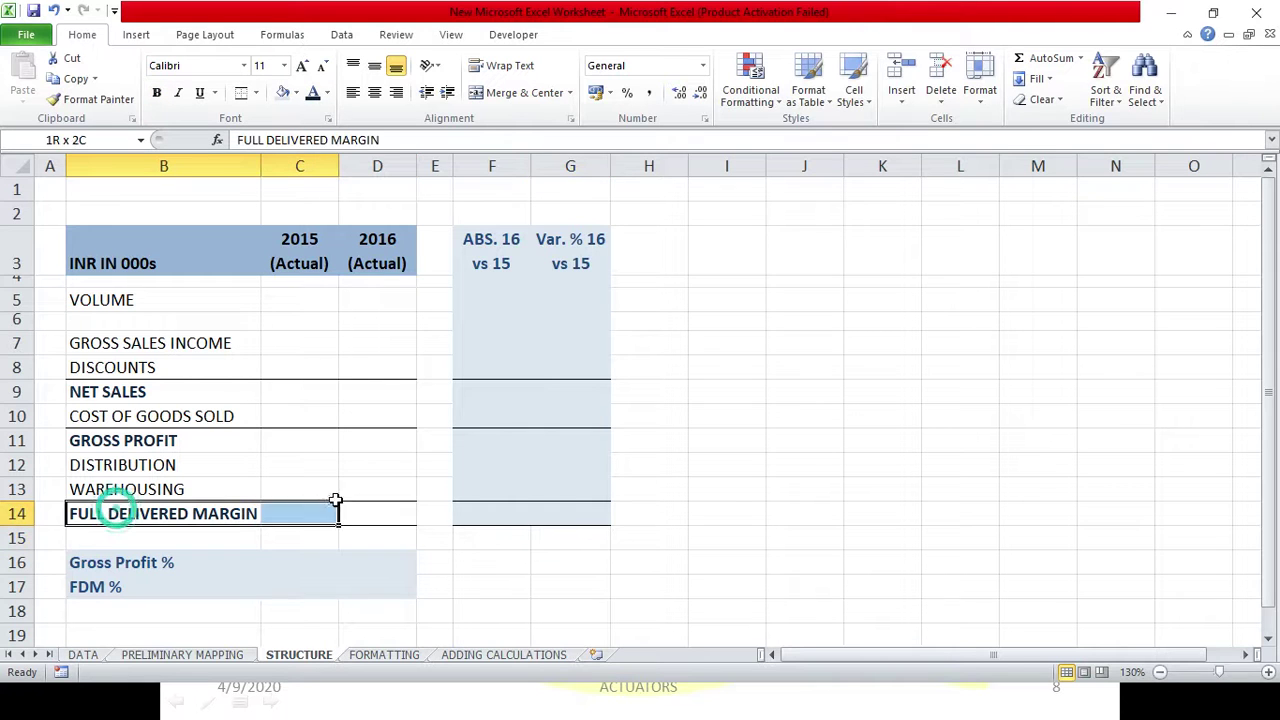
click(256, 93)
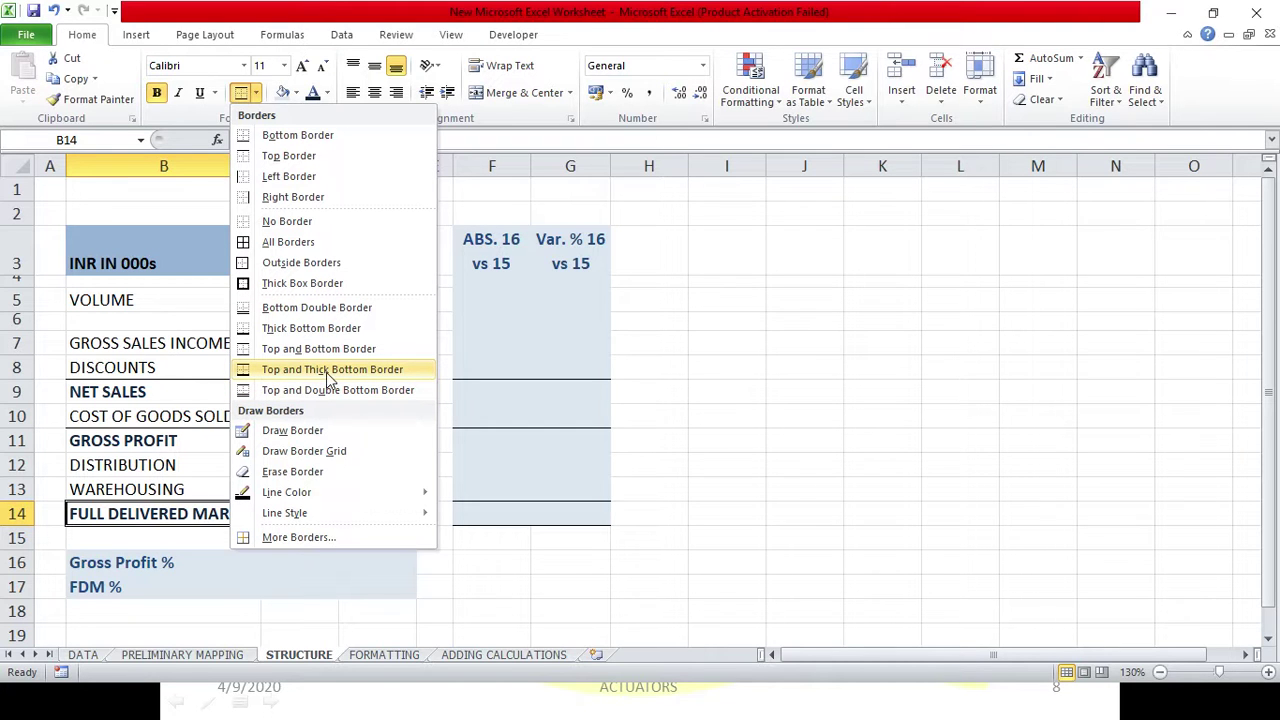
click(401, 372)
click(350, 513)
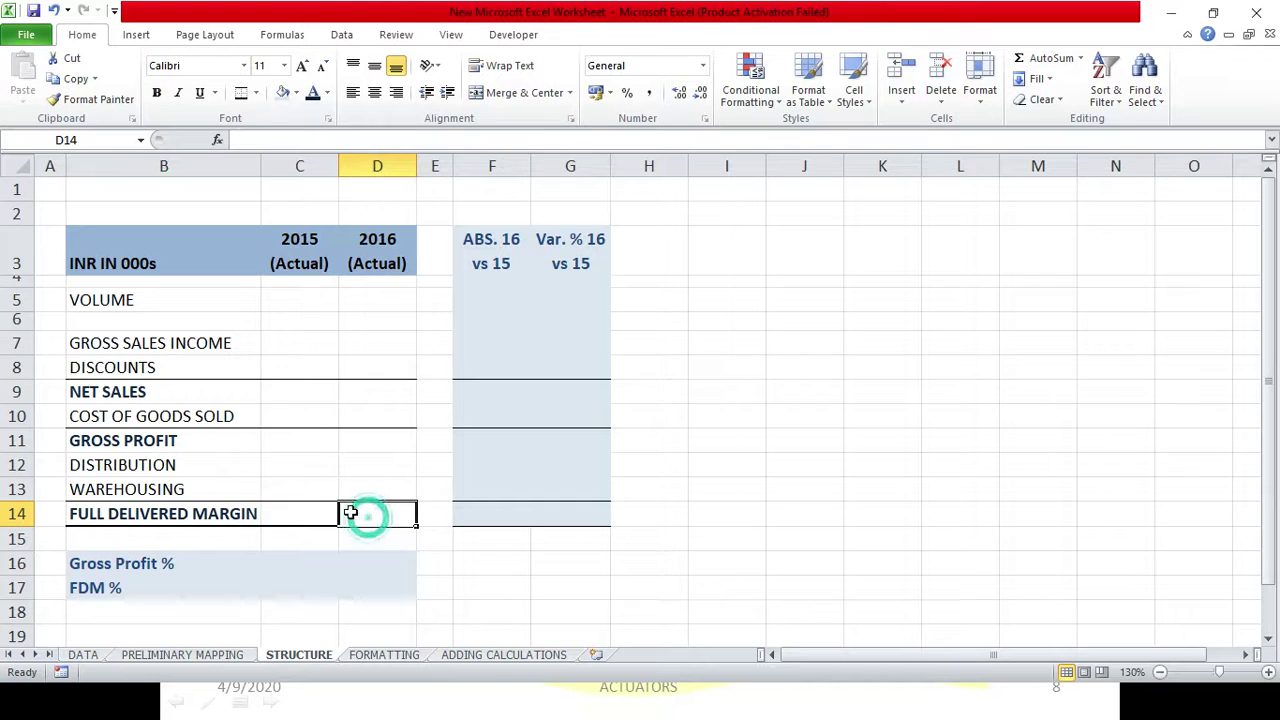
click(338, 568)
click(466, 515)
drag(524, 513, 565, 514)
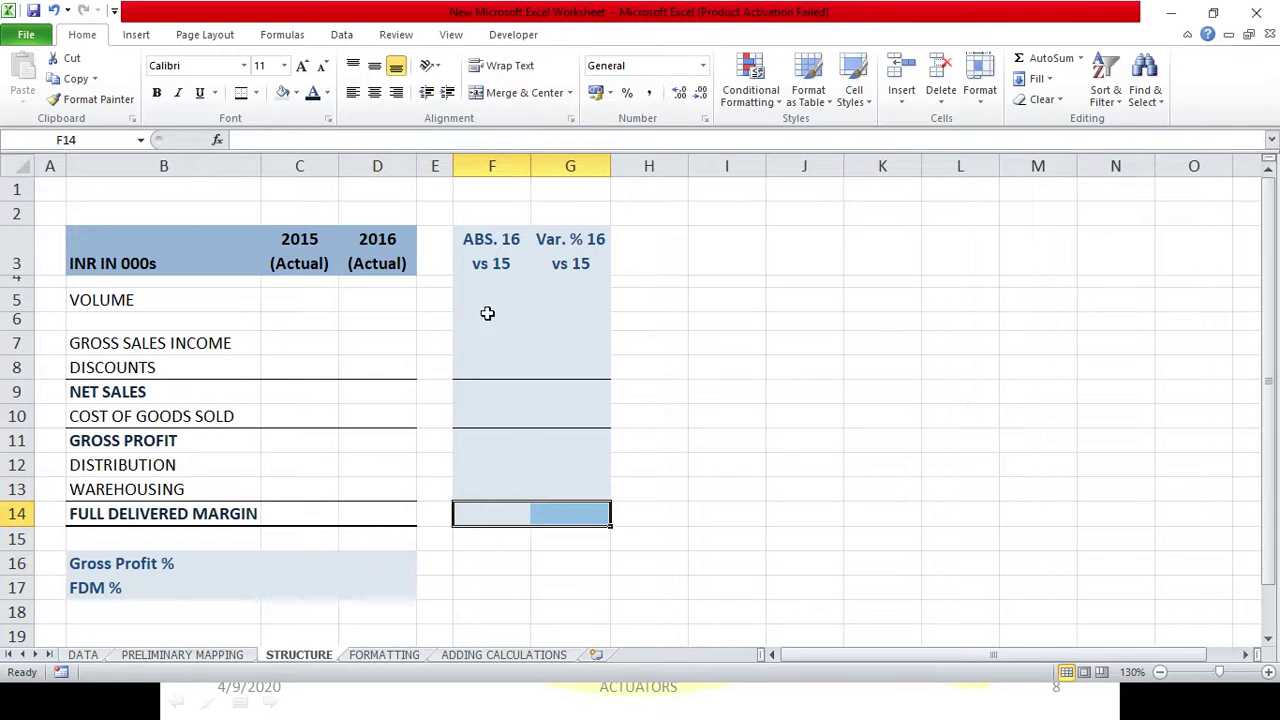
click(256, 92)
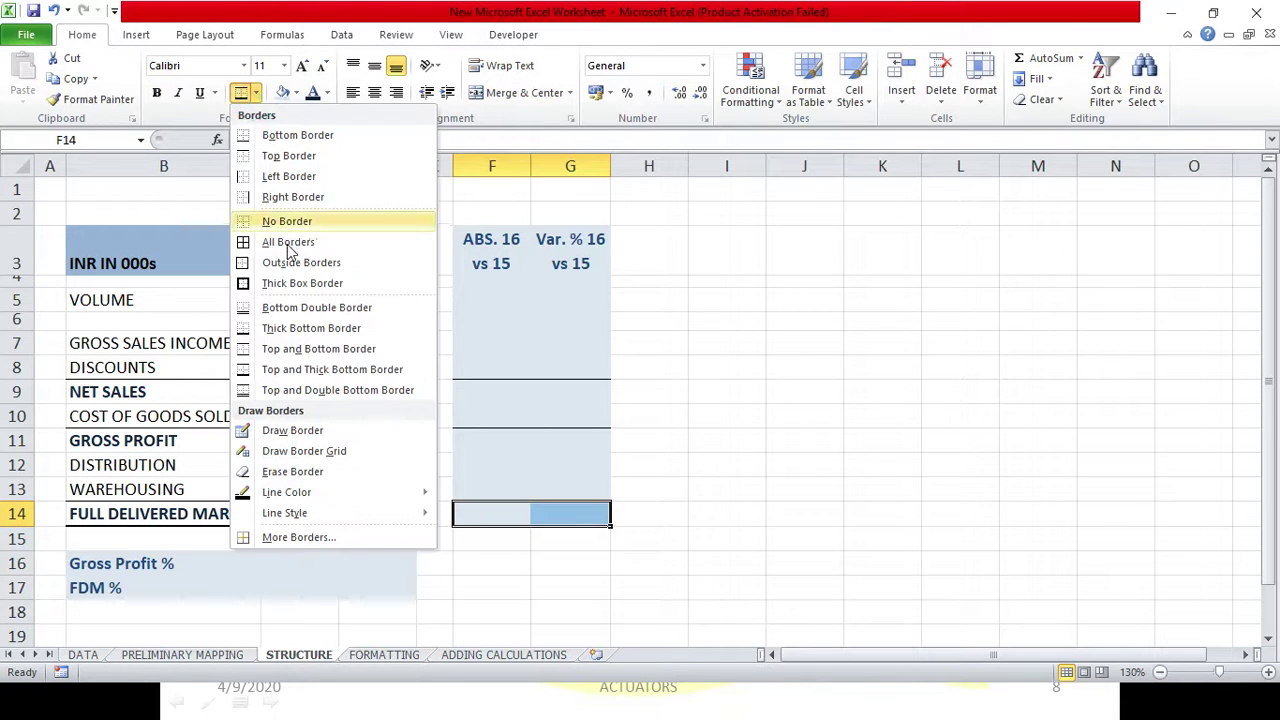
click(287, 370)
click(540, 462)
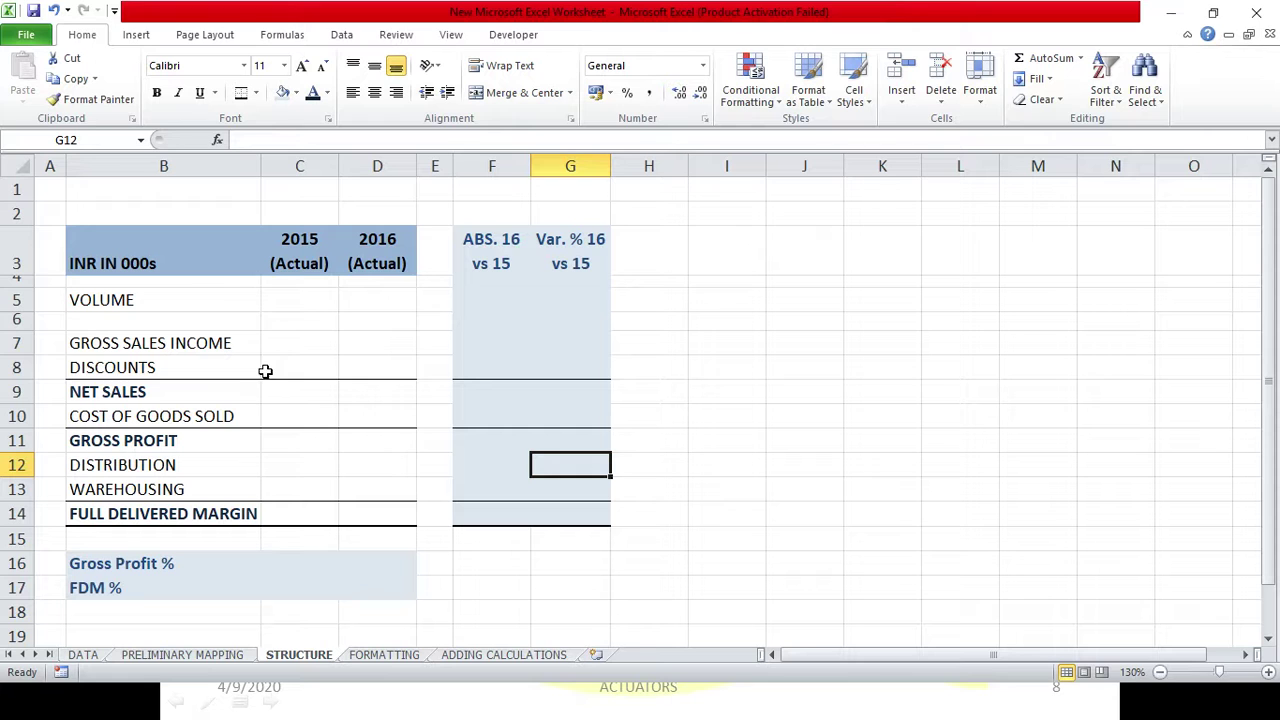
Step: Fill header band B3:D3 with Blue, Accent 1, Lighter 40% and make its text white
drag(166, 258, 372, 256)
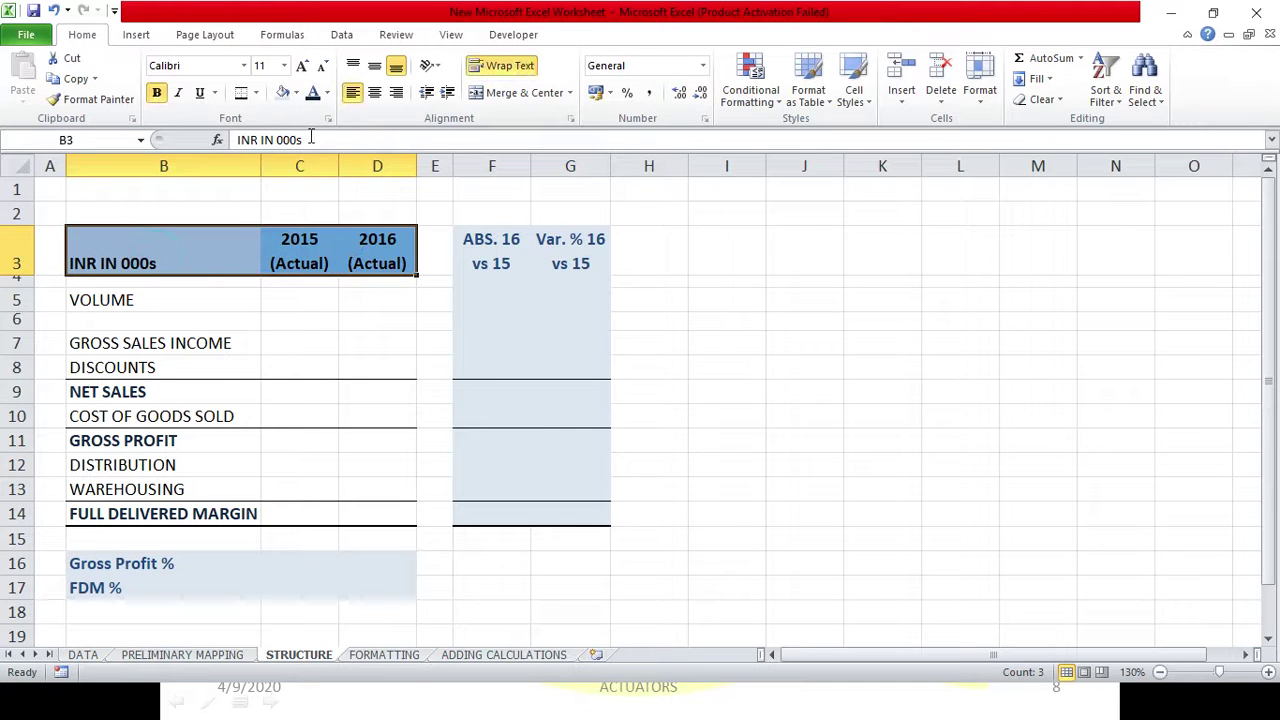
click(295, 95)
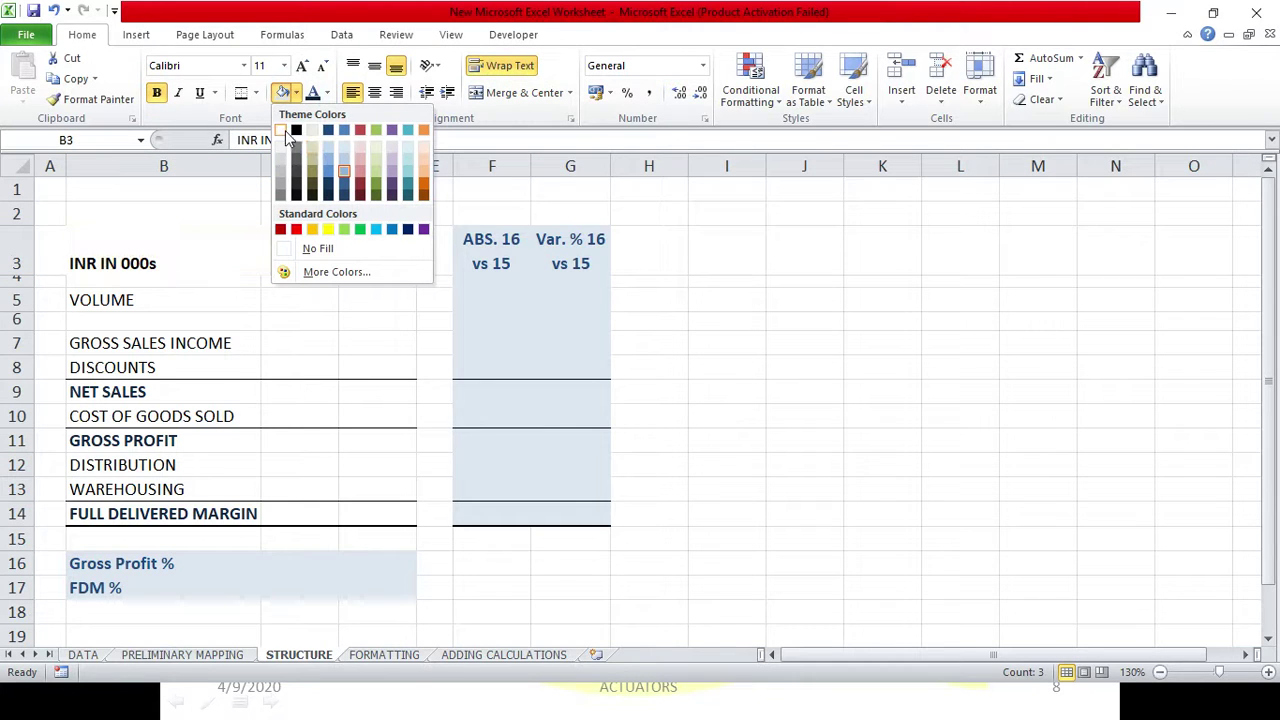
click(344, 170)
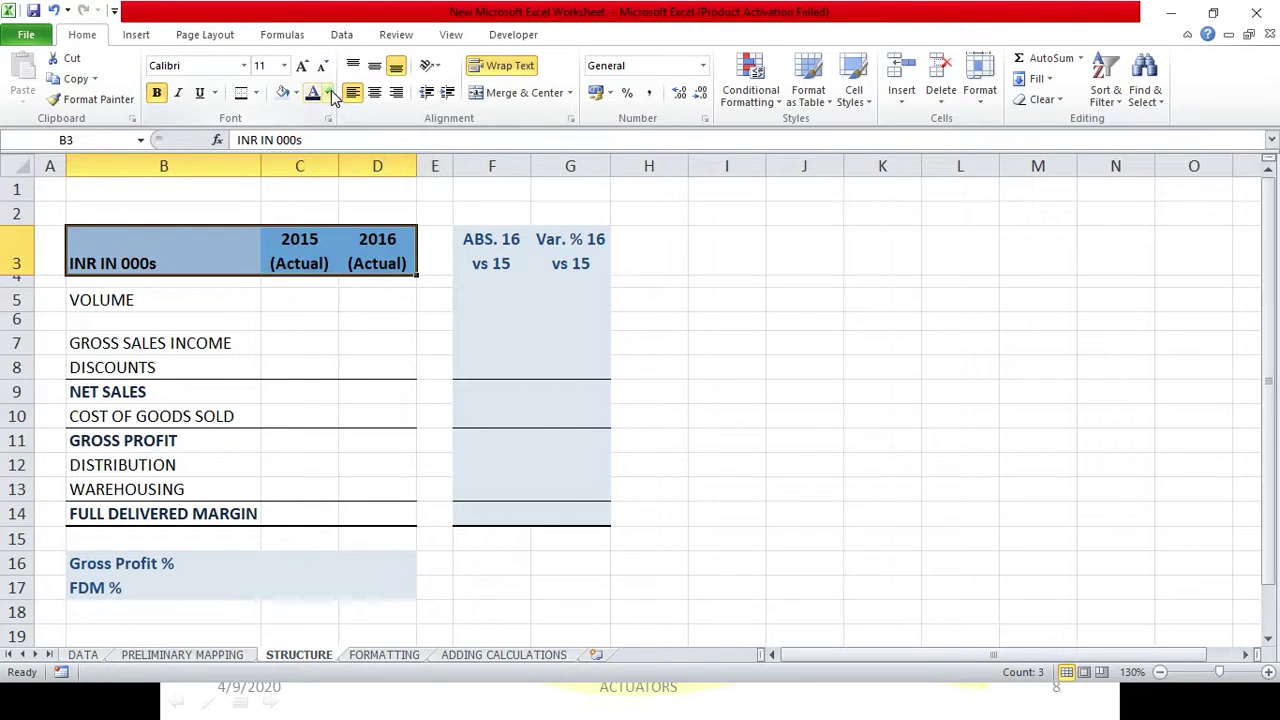
click(328, 93)
click(317, 153)
click(490, 350)
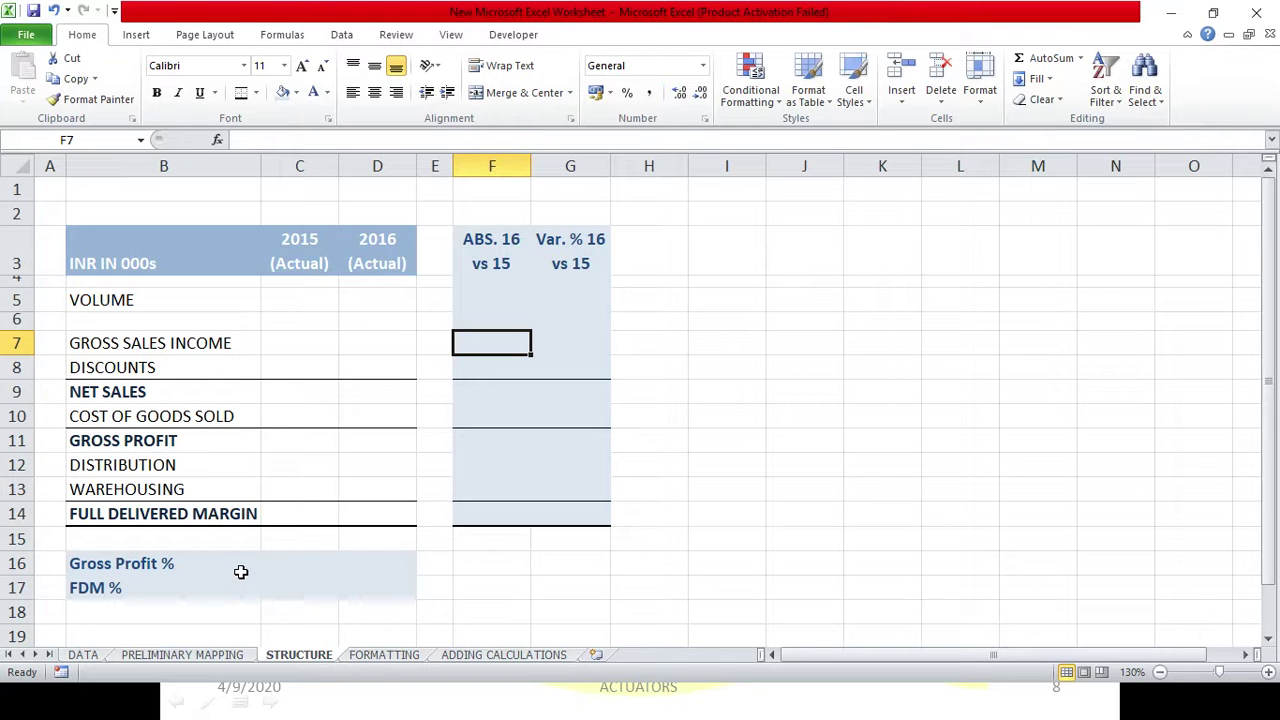
click(451, 36)
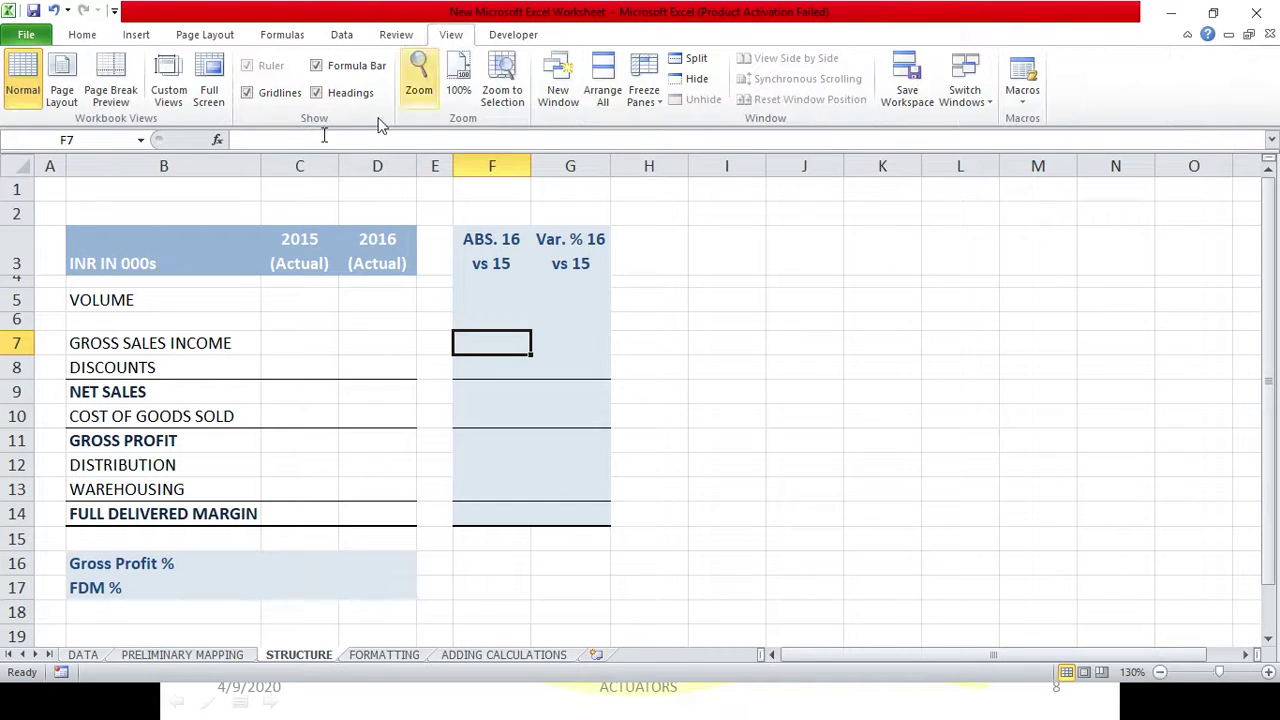
Step: Turn off gridlines on the STRUCTURE sheet
click(271, 96)
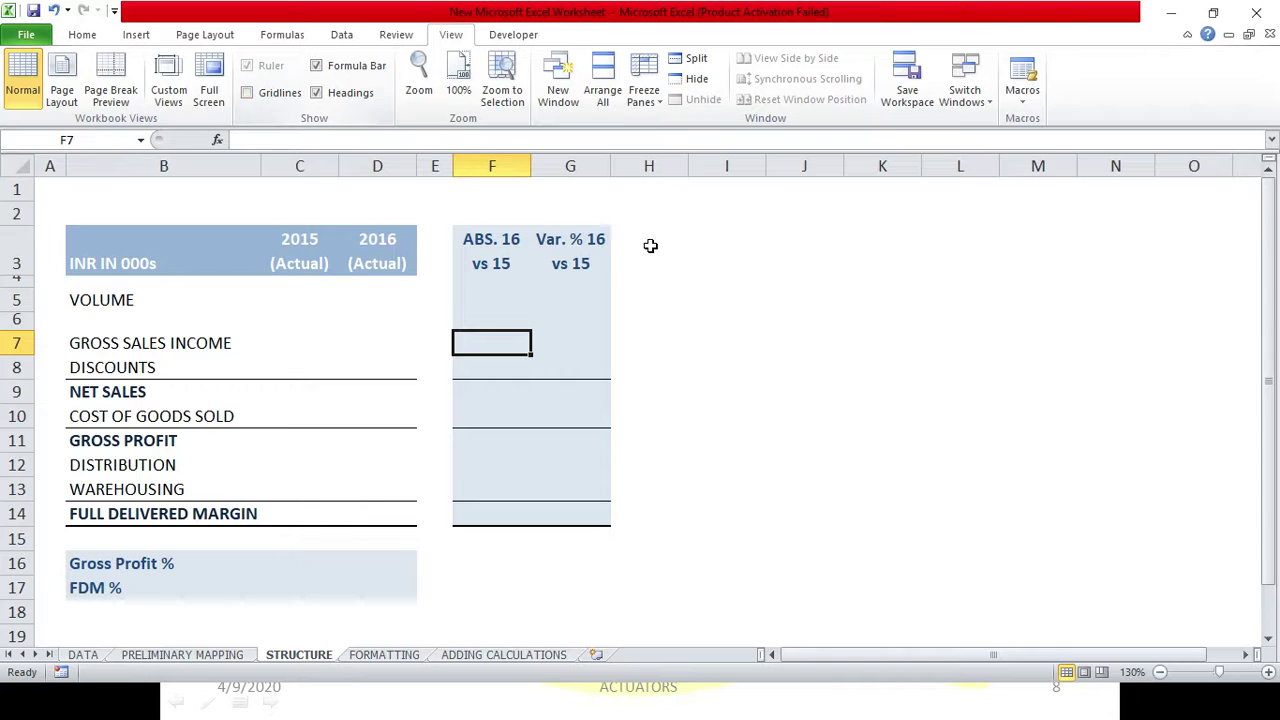
click(648, 246)
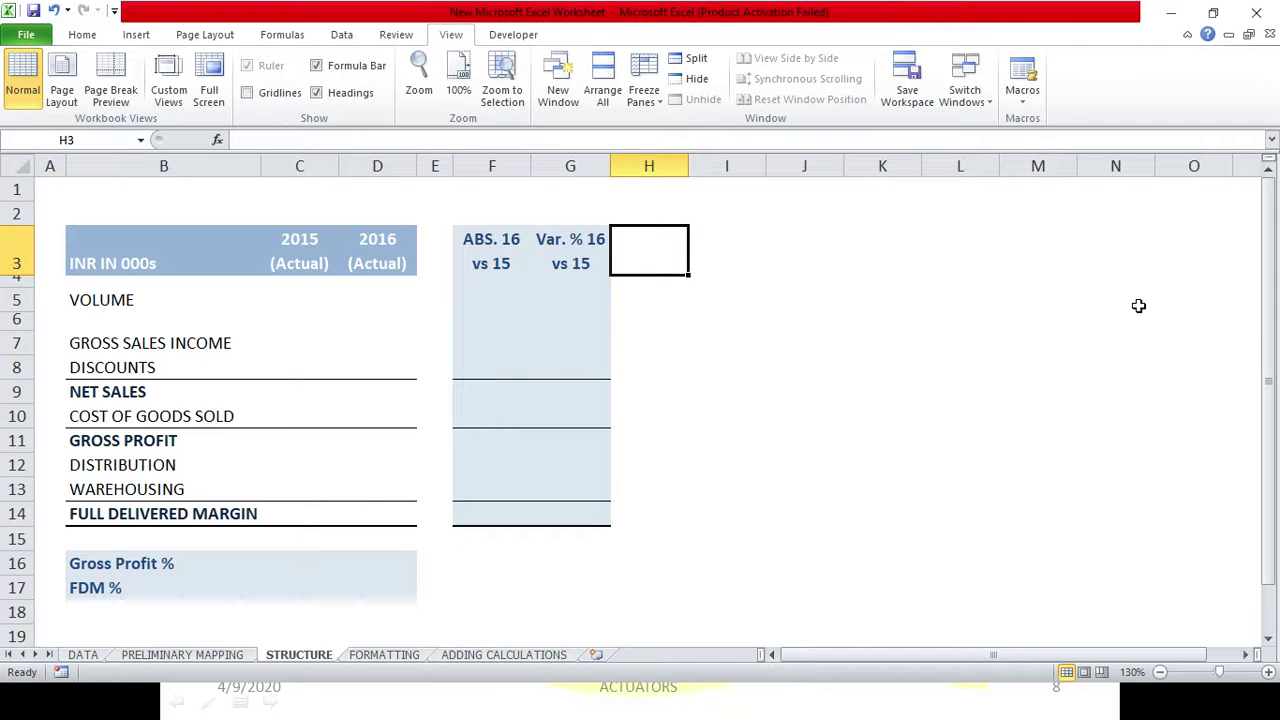